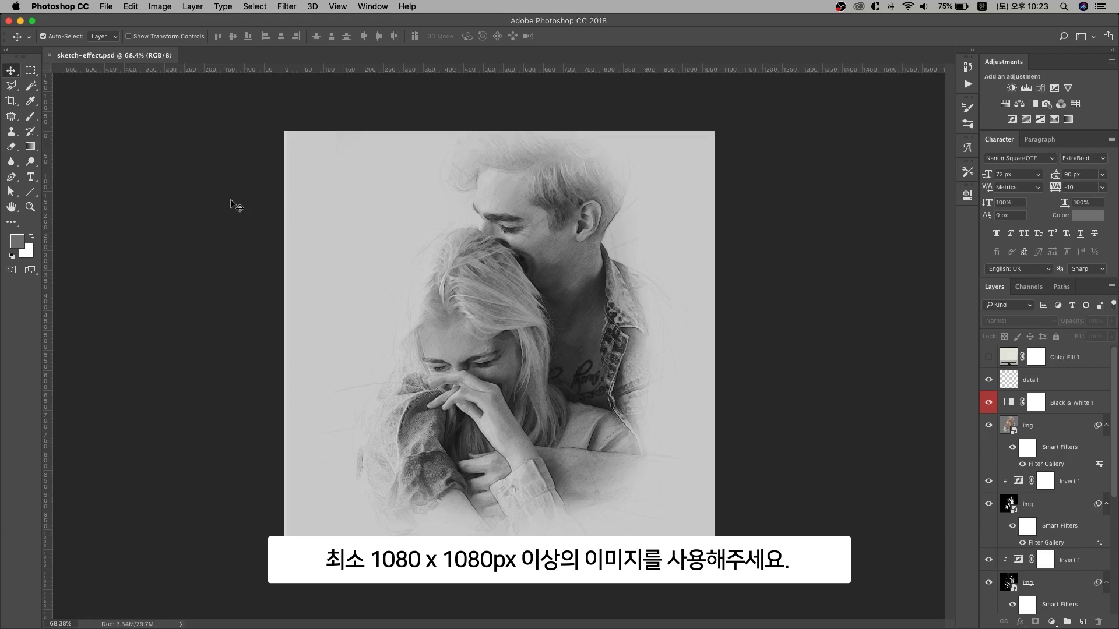
Create a new document 1080 x 1080 pixels at 72 pixels/inch with RGB colour and a white background.
left_click(104, 6)
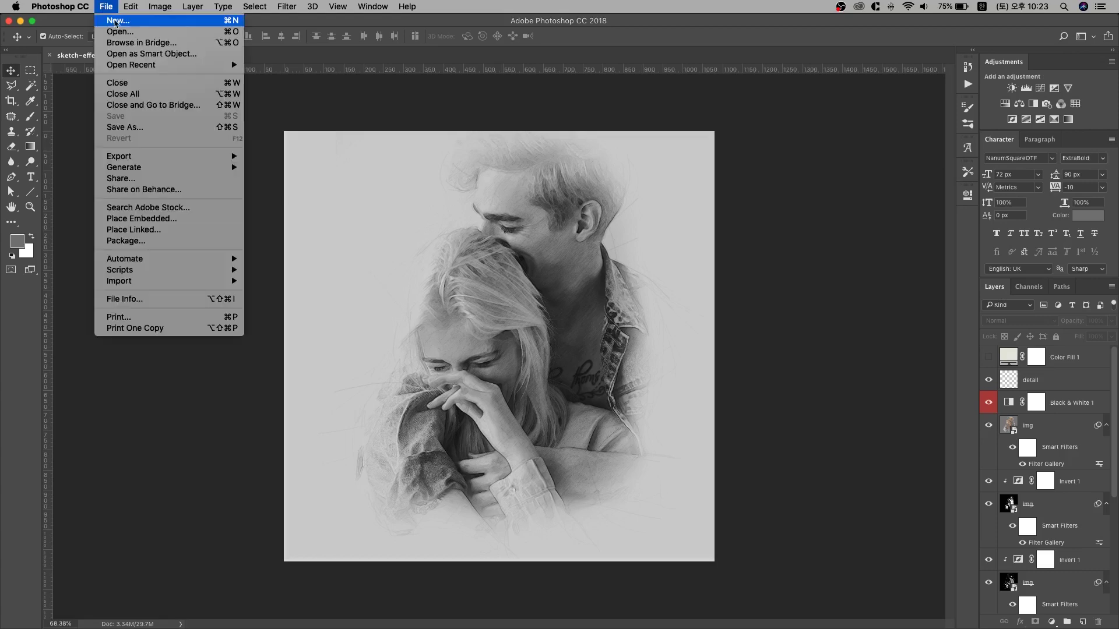
left_click(555, 244)
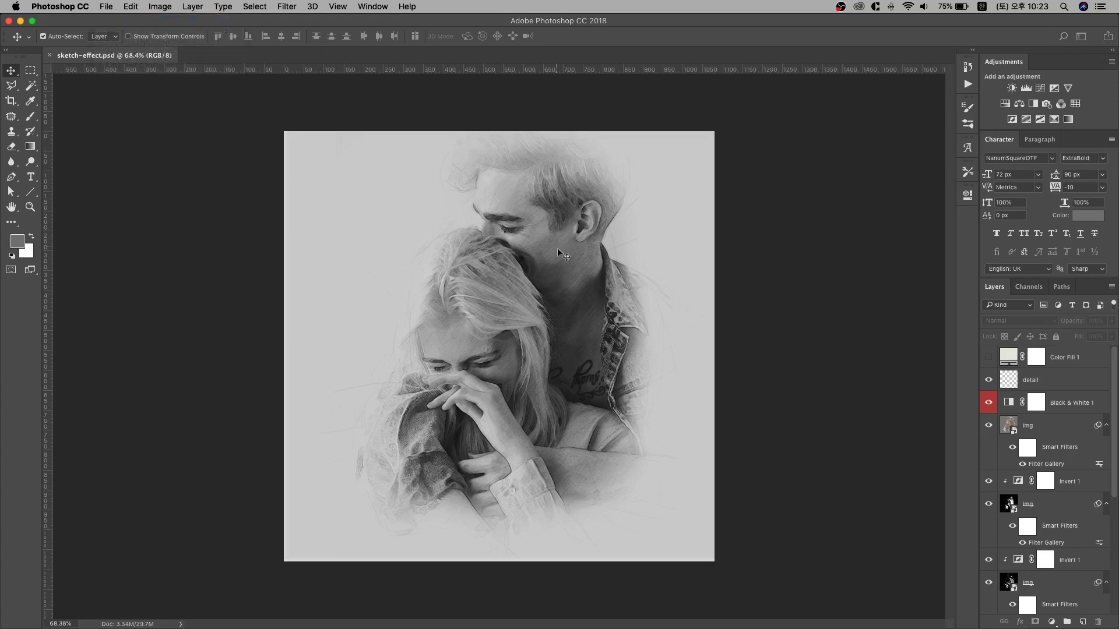
key("super+n")
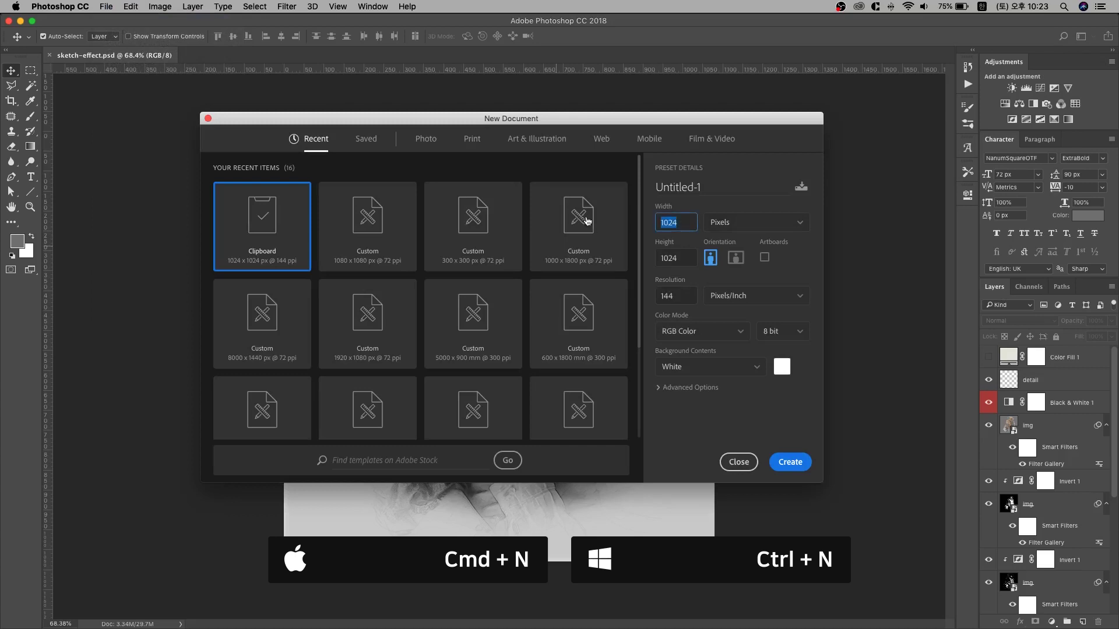
type("1080")
key("Tab")
type("1080")
key("Tab")
key("Tab")
key("Tab")
key("Tab")
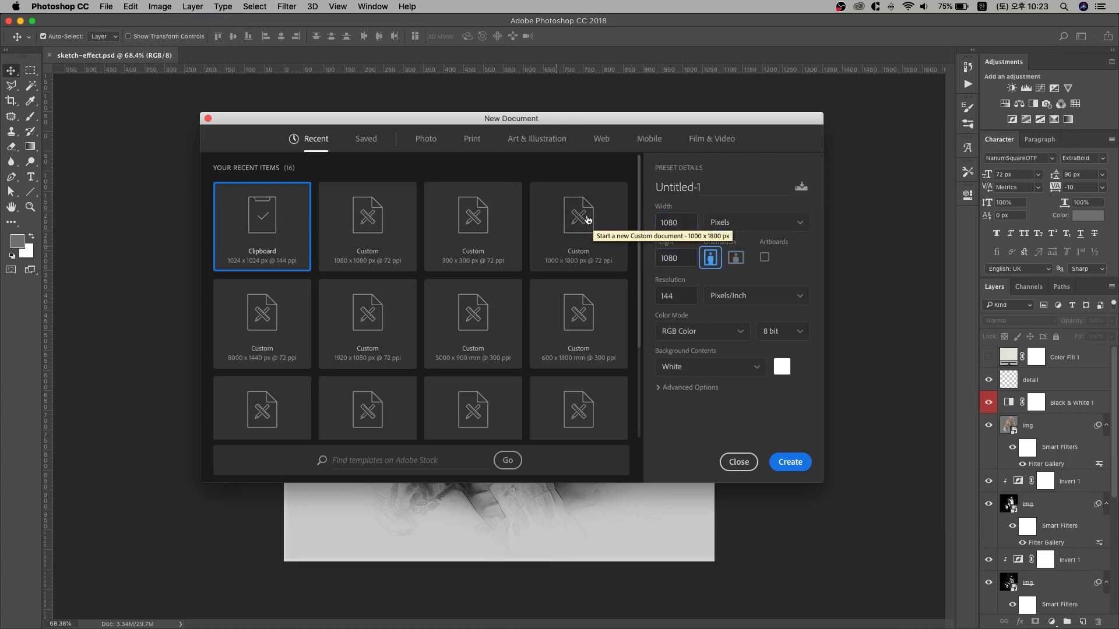
key("Tab")
type("72")
key("Tab")
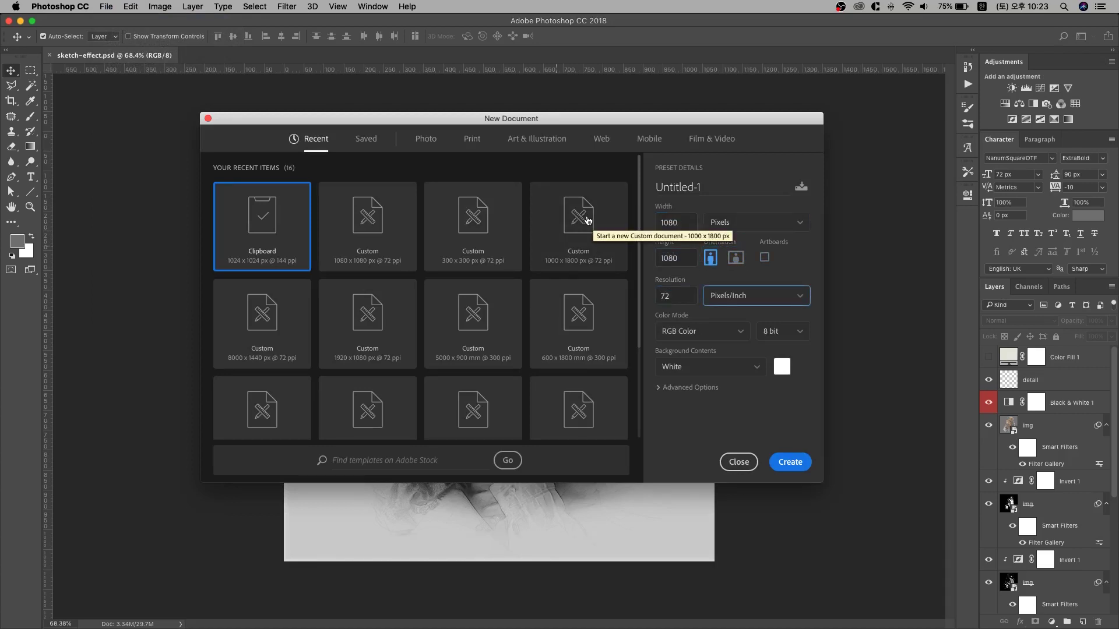
left_click(794, 466)
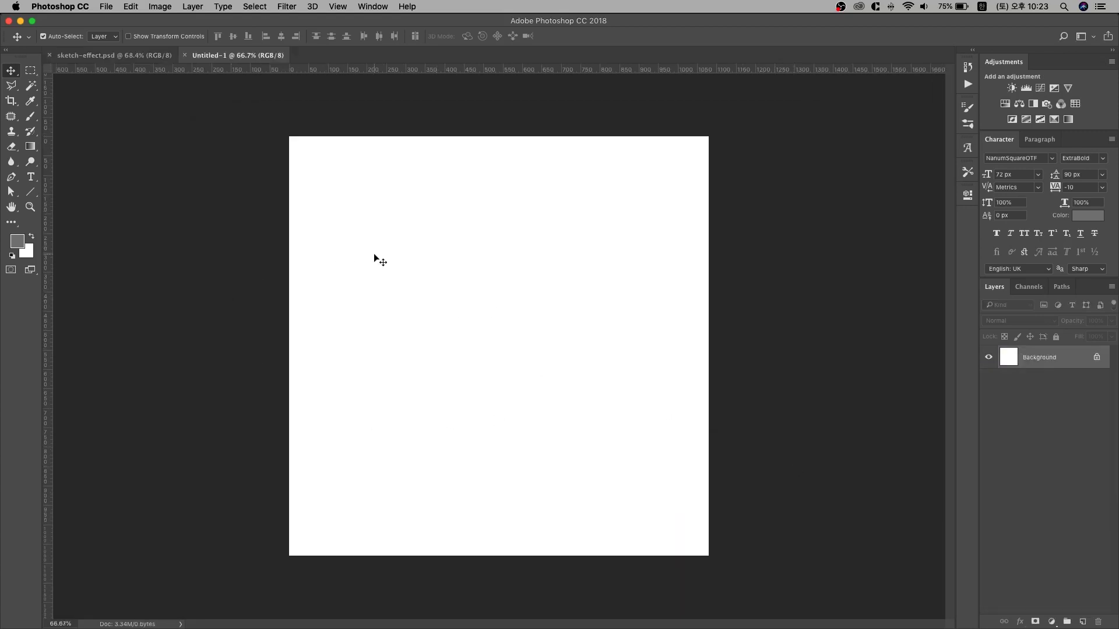
Place the photo of the embracing couple in the new document and rasterize its layer.
key("super+Tab")
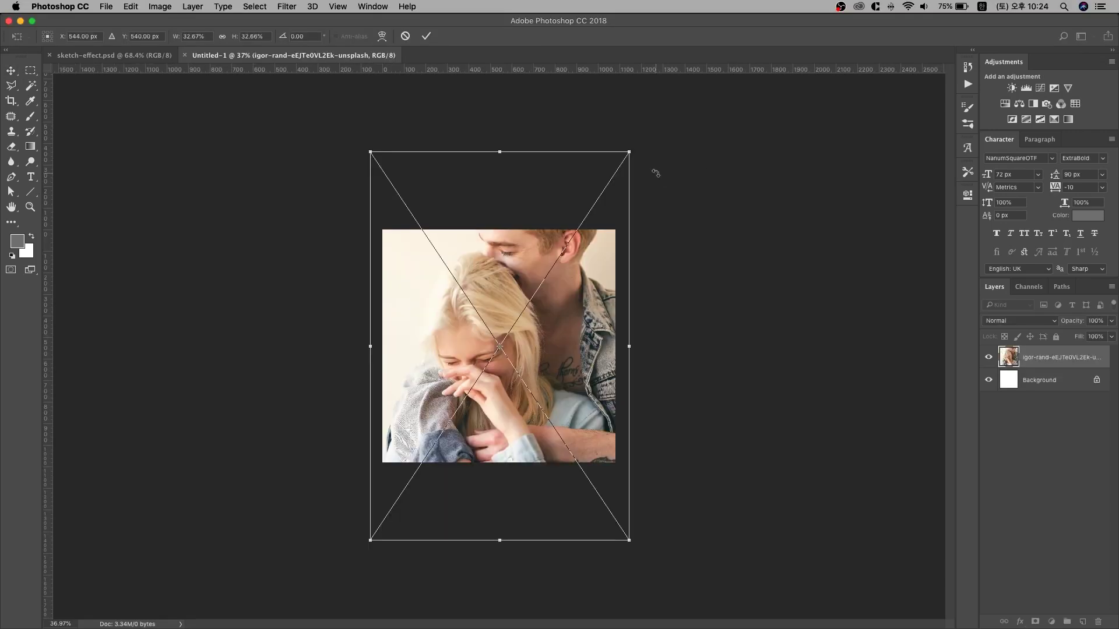
key("Return")
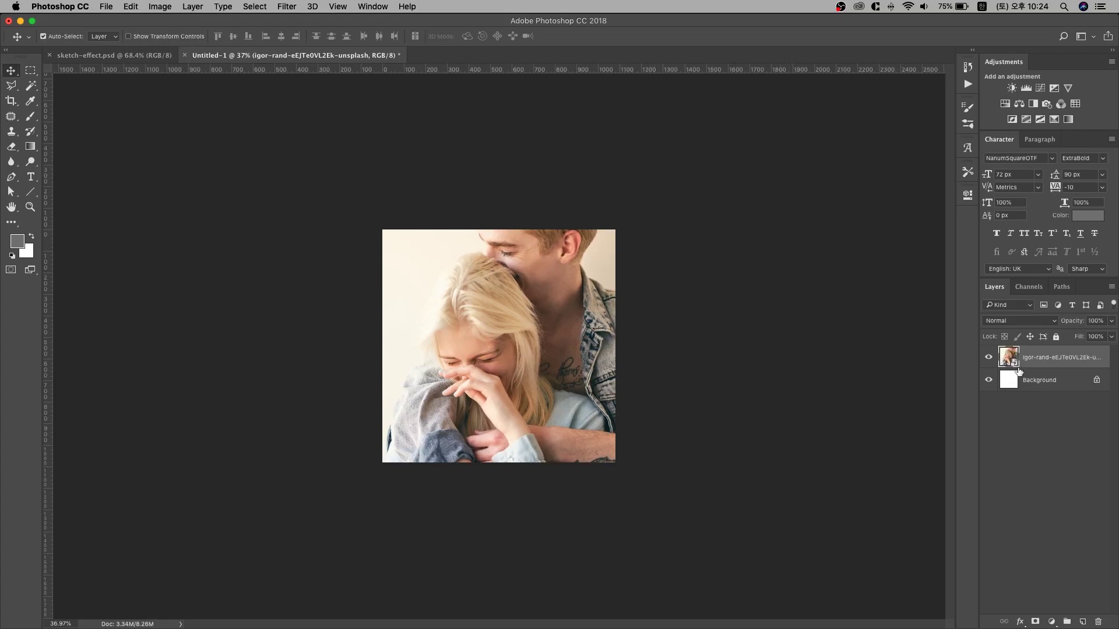
right_click(1030, 358)
left_click(991, 322)
Rename the photo layer to "image".
double_click(1047, 358)
type("image")
key("Return")
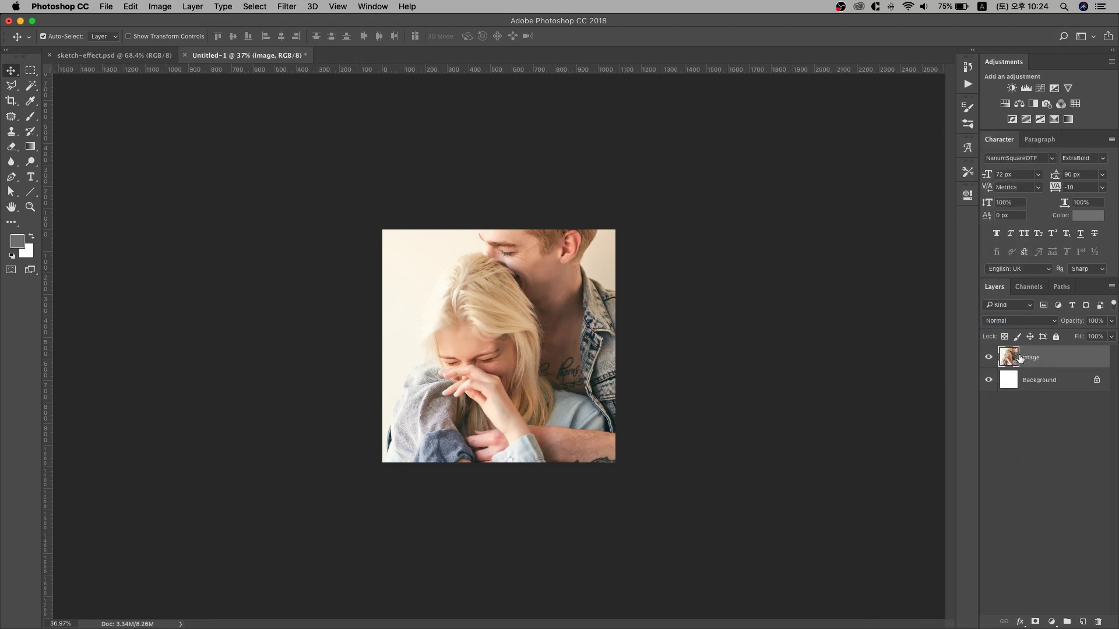
Convert the image layer to a smart object and open its contents for editing.
right_click(1038, 360)
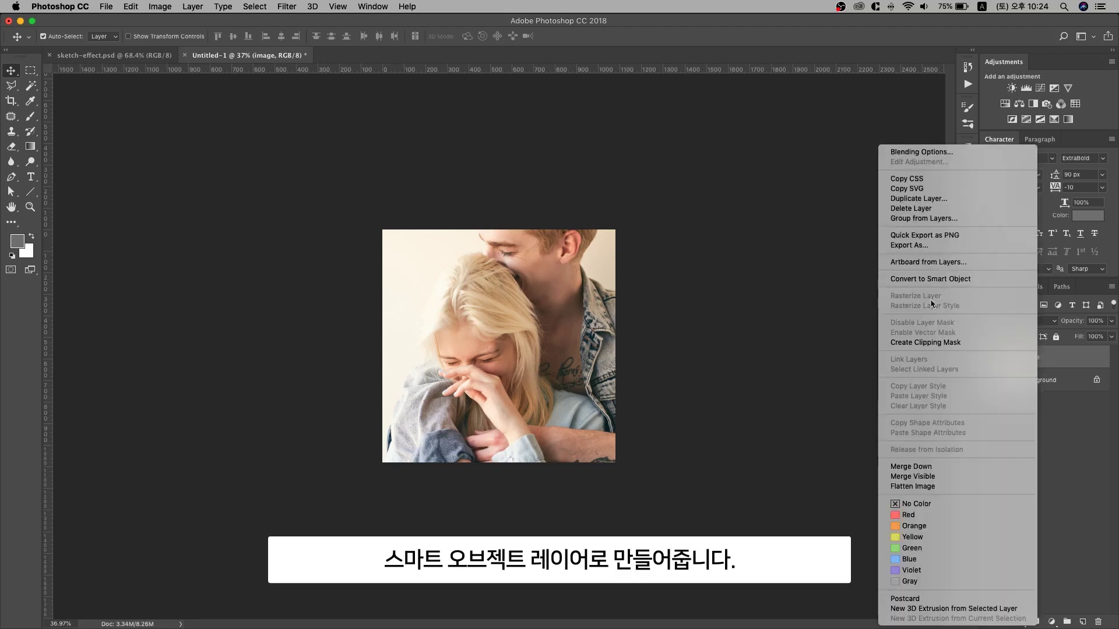
left_click(935, 280)
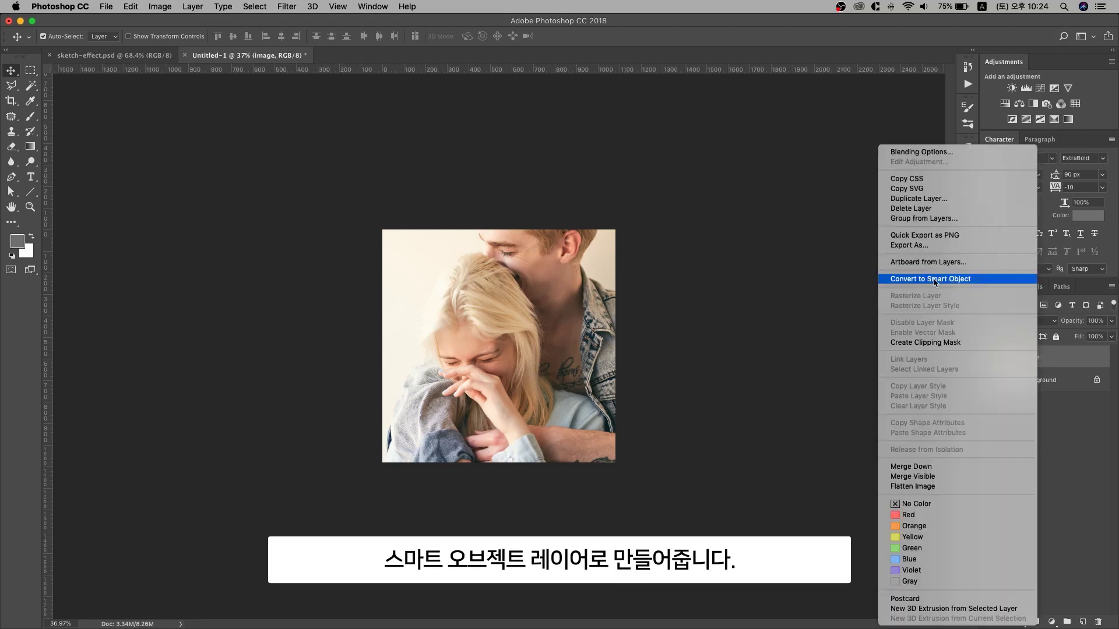
left_click(903, 281)
double_click(1008, 358)
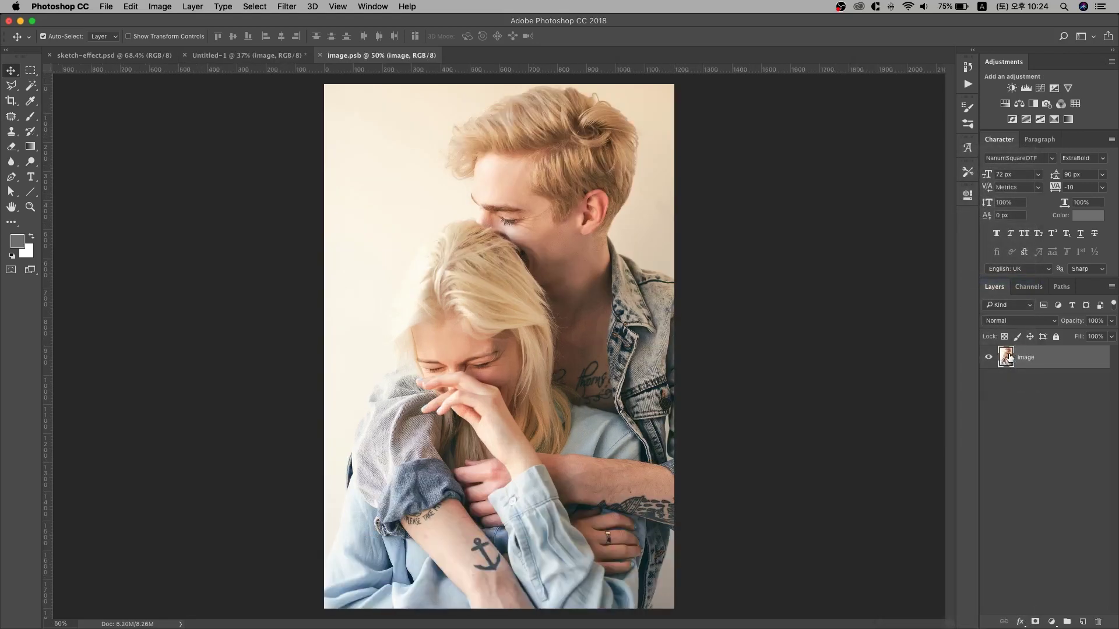
Set the canvas size of the smart object's contents to 1500 x 1500 pixels and save the file.
scroll(736, 367, "down", 2)
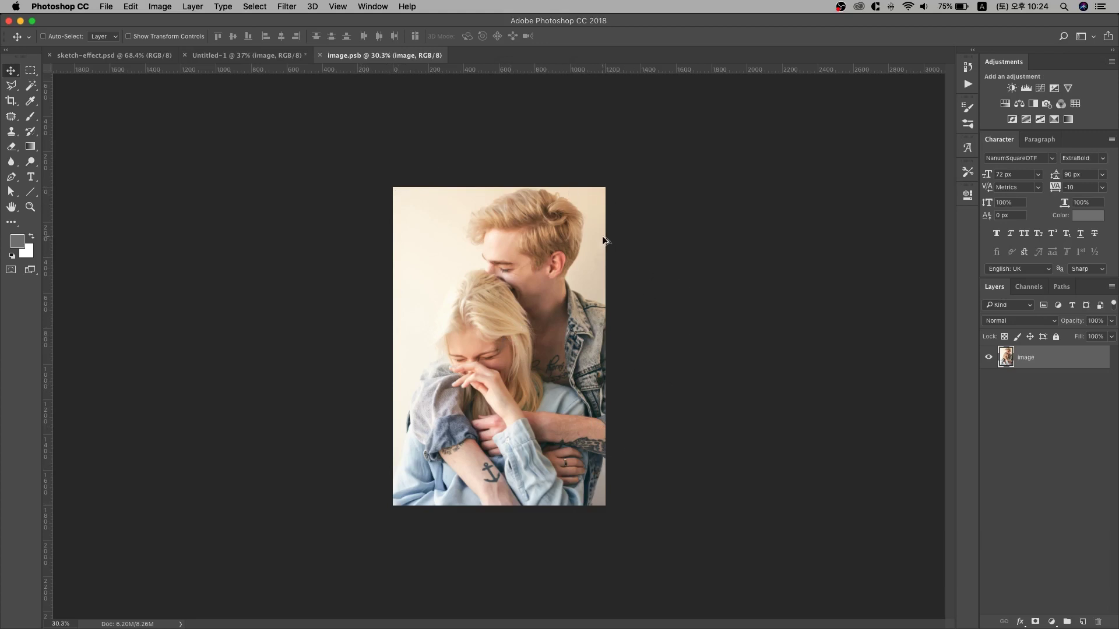
key("super+alt+c")
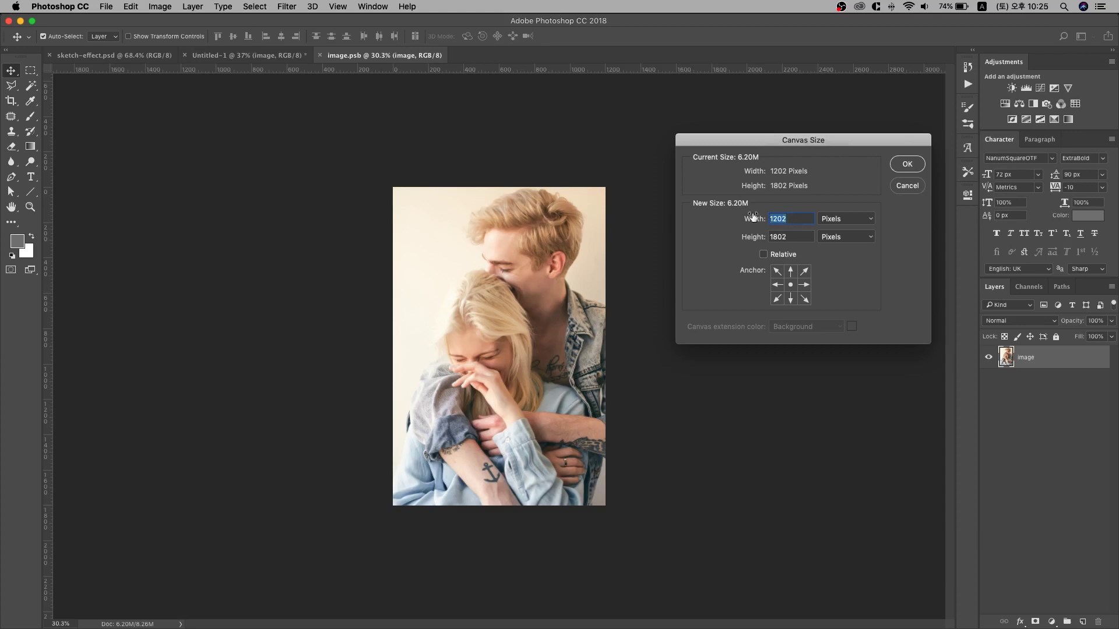
type("1500")
key("Tab")
type("1500")
key("Return")
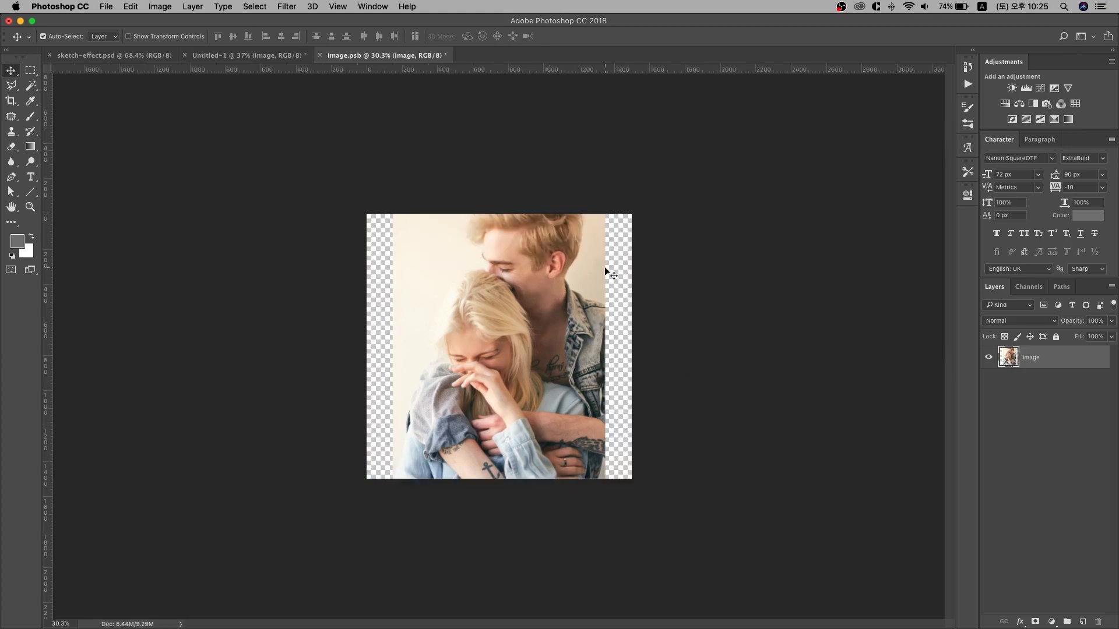
left_click_drag(529, 299, 530, 335)
key("super+z")
key("super+s")
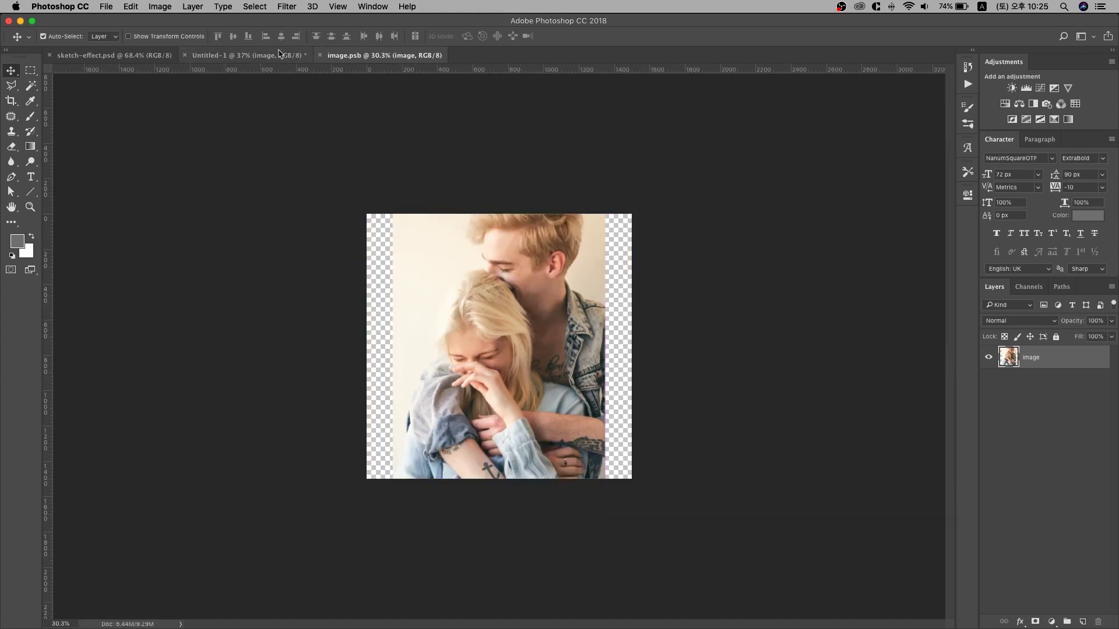
Check the bounds of the updated image layer in Untitled-1 with Free Transform.
left_click(251, 56)
mouse_move(507, 298)
left_mouse_down()
mouse_move(570, 244)
mouse_move(516, 281)
left_mouse_up()
key("super+z")
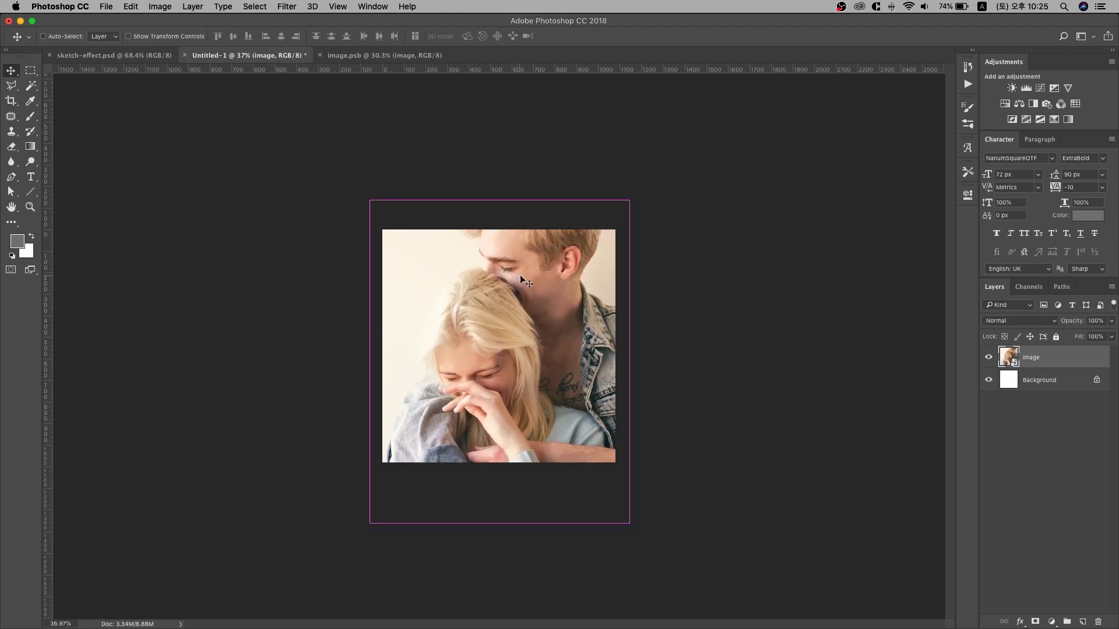
key("super+t")
left_click_drag(662, 200, 662, 199)
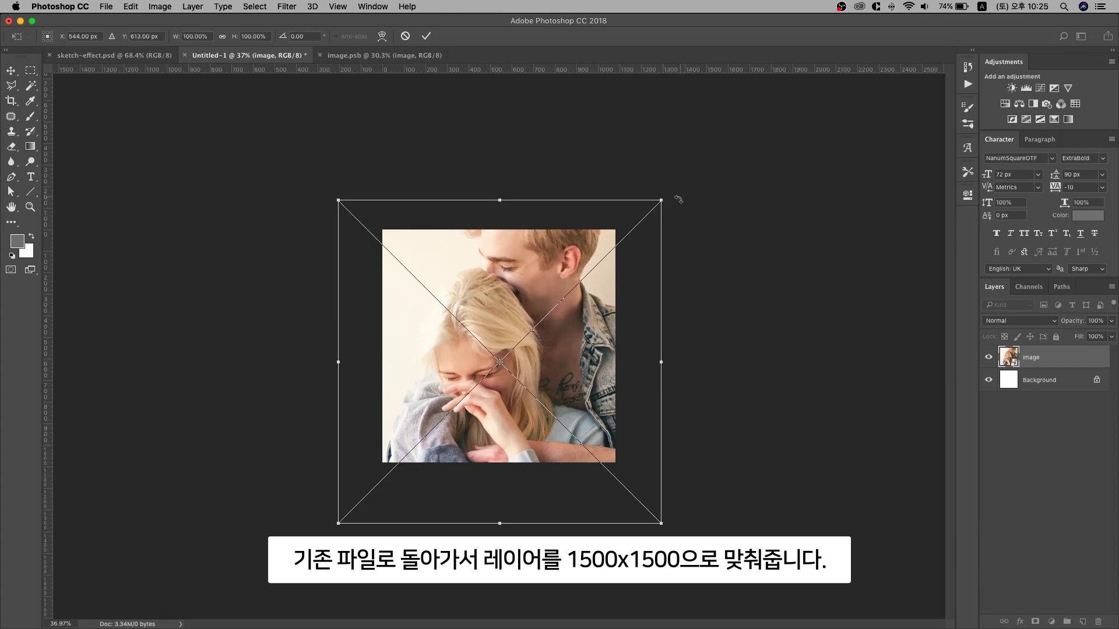
key("Return")
Align the image layer to the vertical centre of the Untitled-1 canvas.
key("super+a")
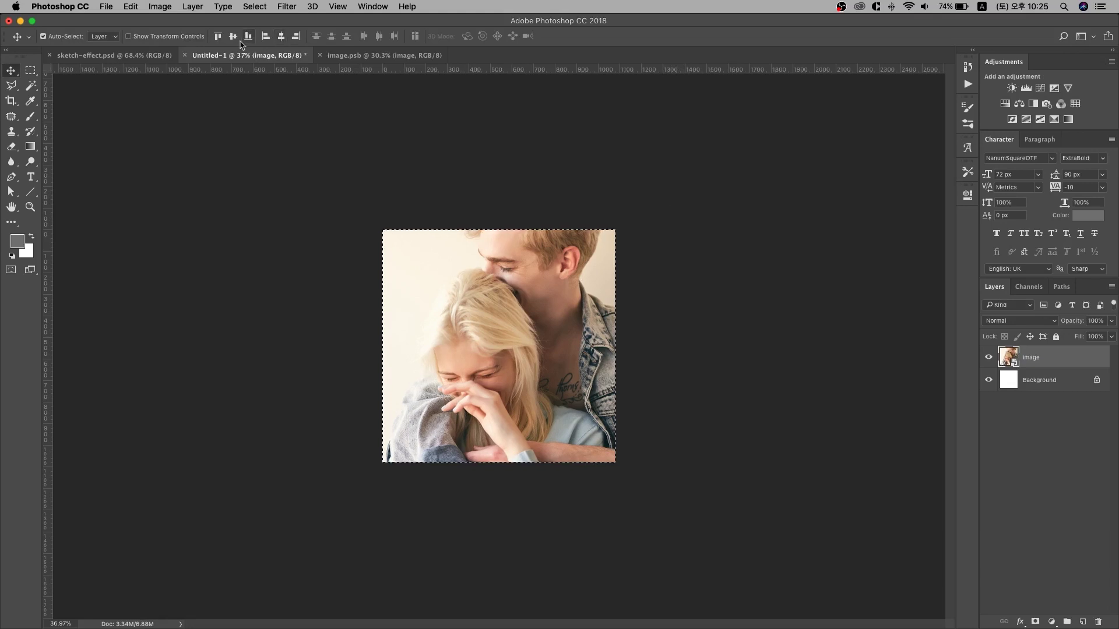
left_click(233, 36)
key("super+d")
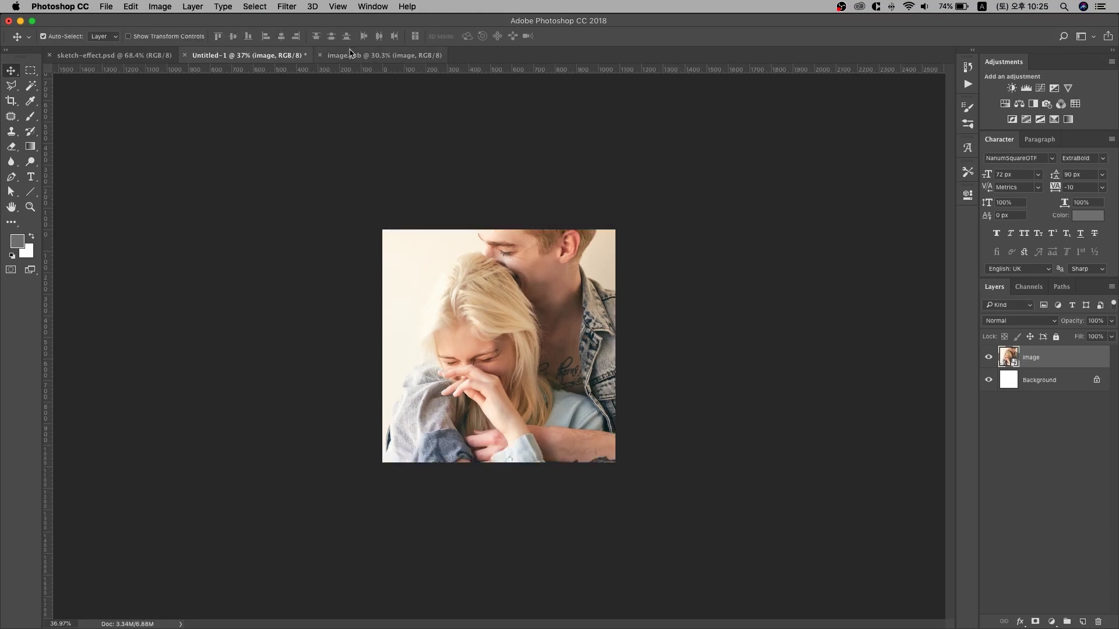
Check the canvas size of Untitled-1 without changing it and return to image.psb.
left_click(349, 55)
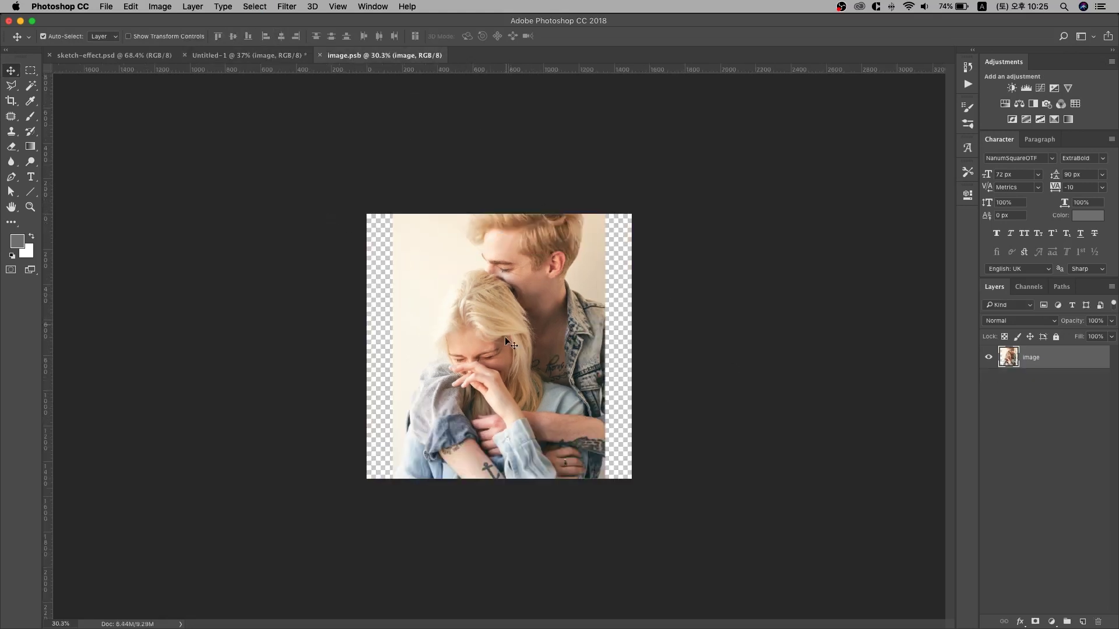
left_click(251, 55)
key("alt+super+c")
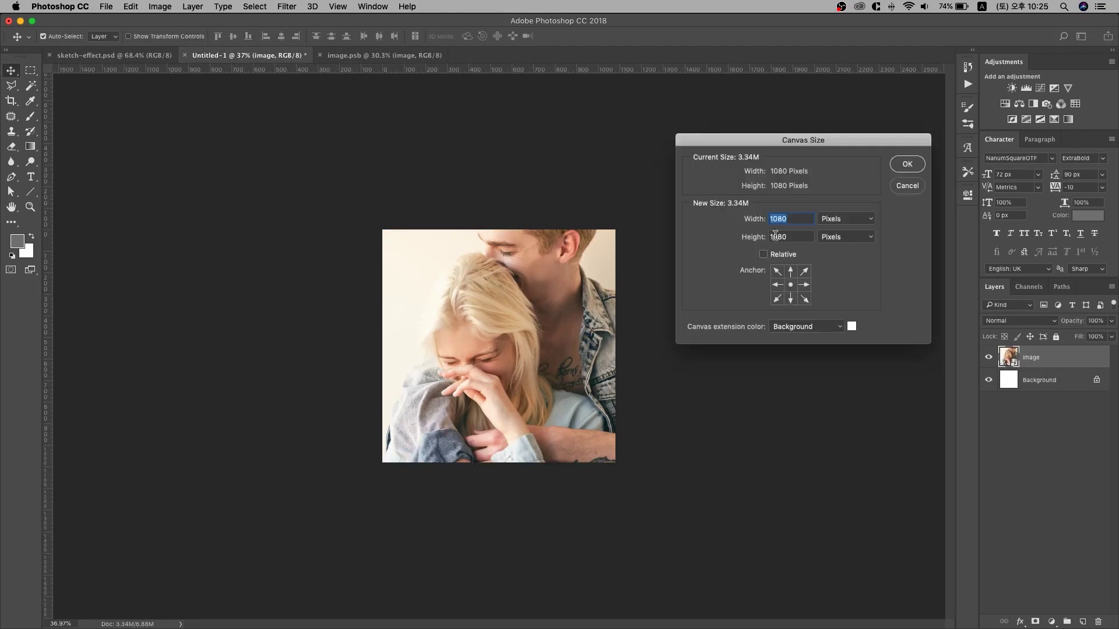
key("Escape")
left_click(349, 55)
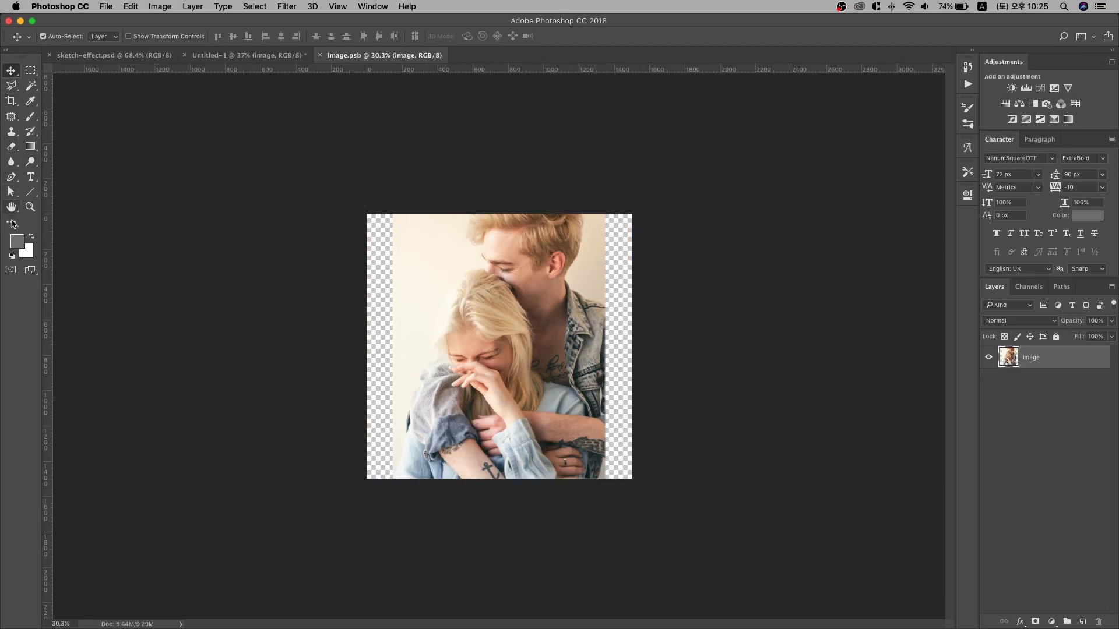
Create a 1080 x 1080 px rectangle with no fill and a 6 px blue stroke in image.psb.
left_click(30, 191)
left_click(75, 194)
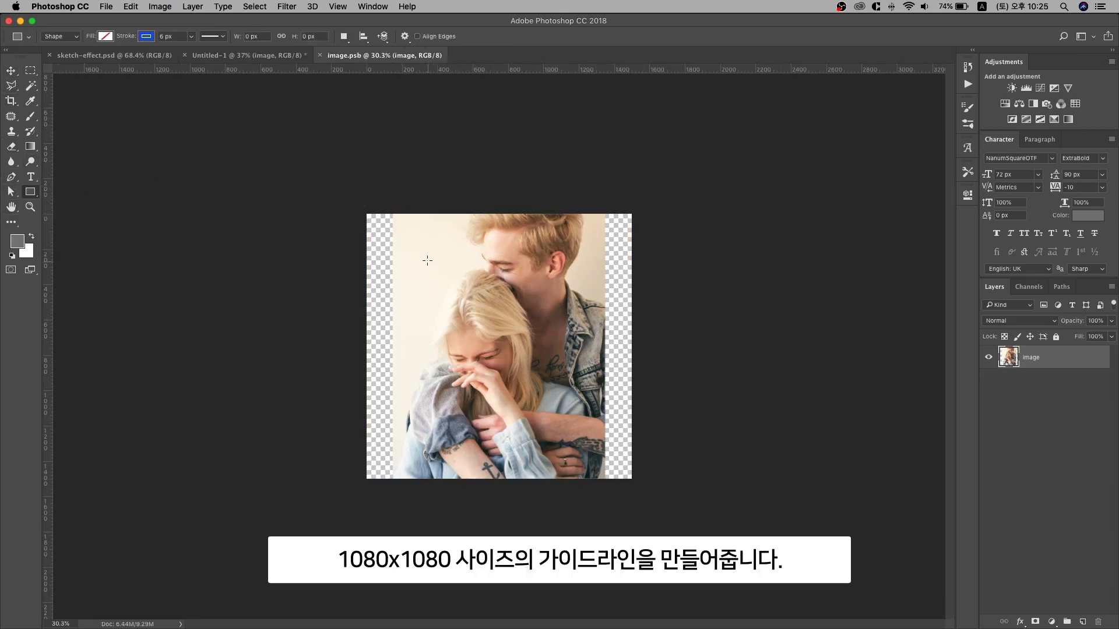
left_click_drag(685, 1, 691, 188)
type("1080")
key("Tab")
type("1080")
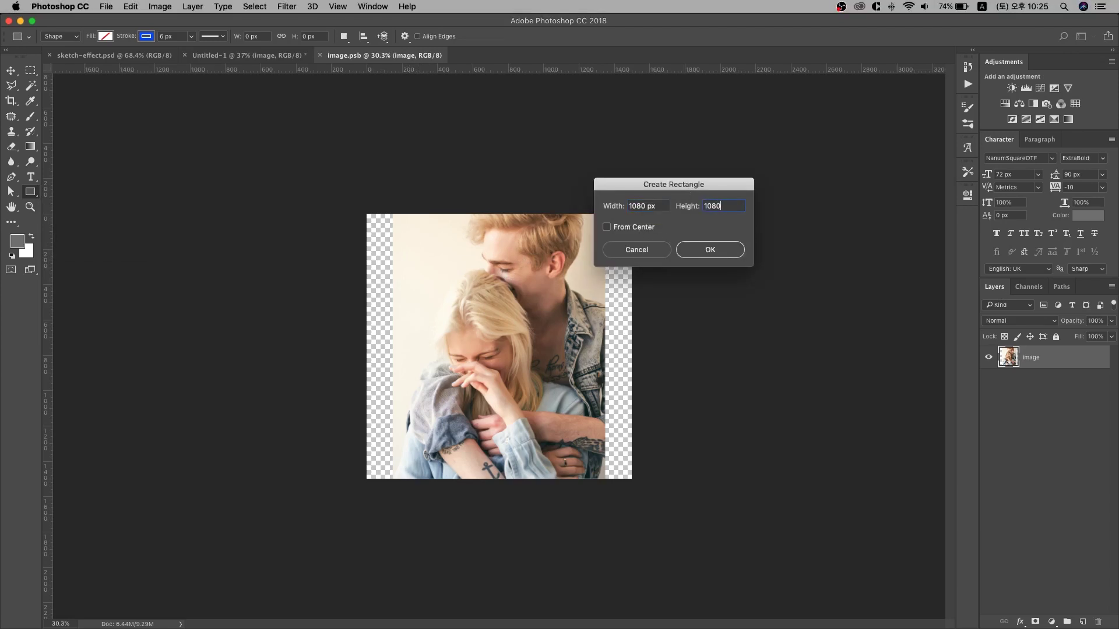
key("Return")
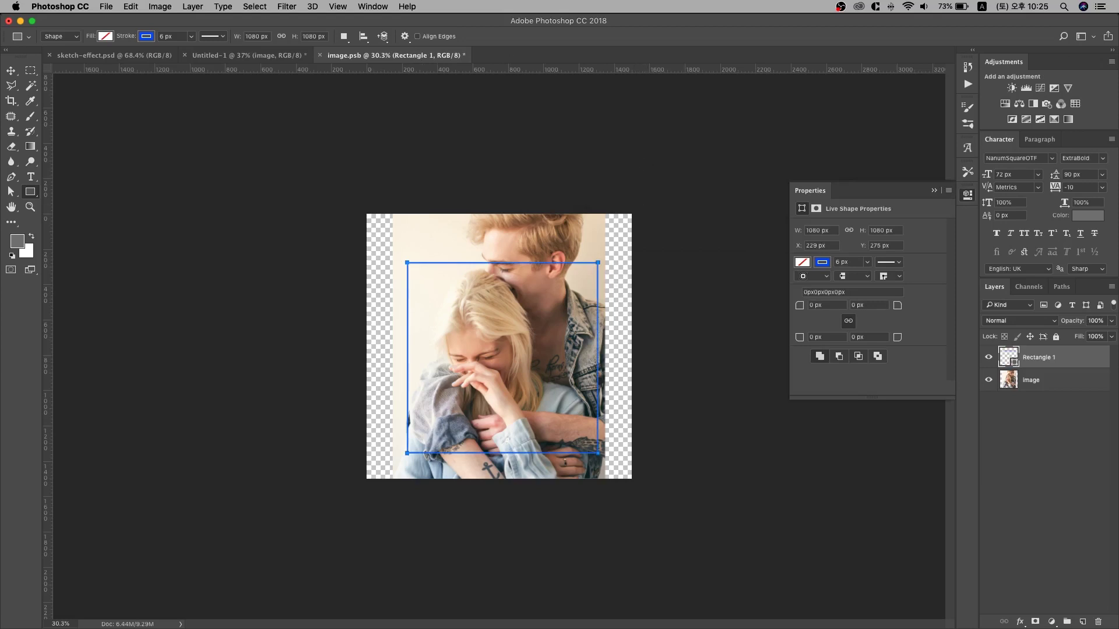
Centre the rectangle vertically and horizontally on the canvas of image.psb.
left_click(12, 70)
key("super+a")
left_click(233, 37)
left_click(281, 37)
key("super+d")
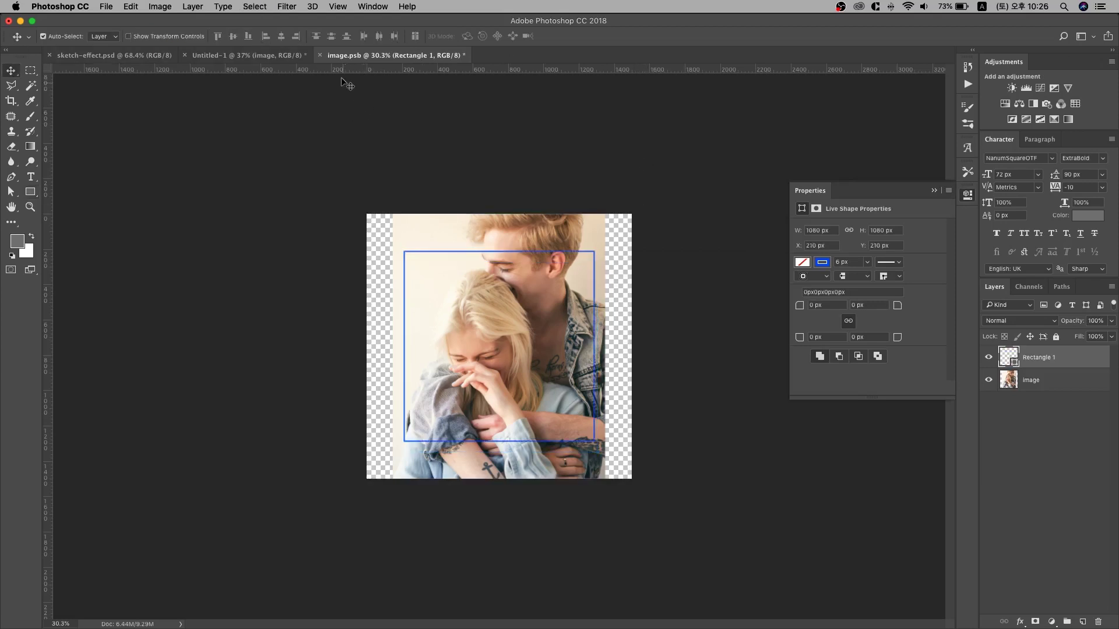
Place ruler guides along all four edges of the blue rectangle and delete the rectangle layer.
left_click_drag(369, 75, 432, 251)
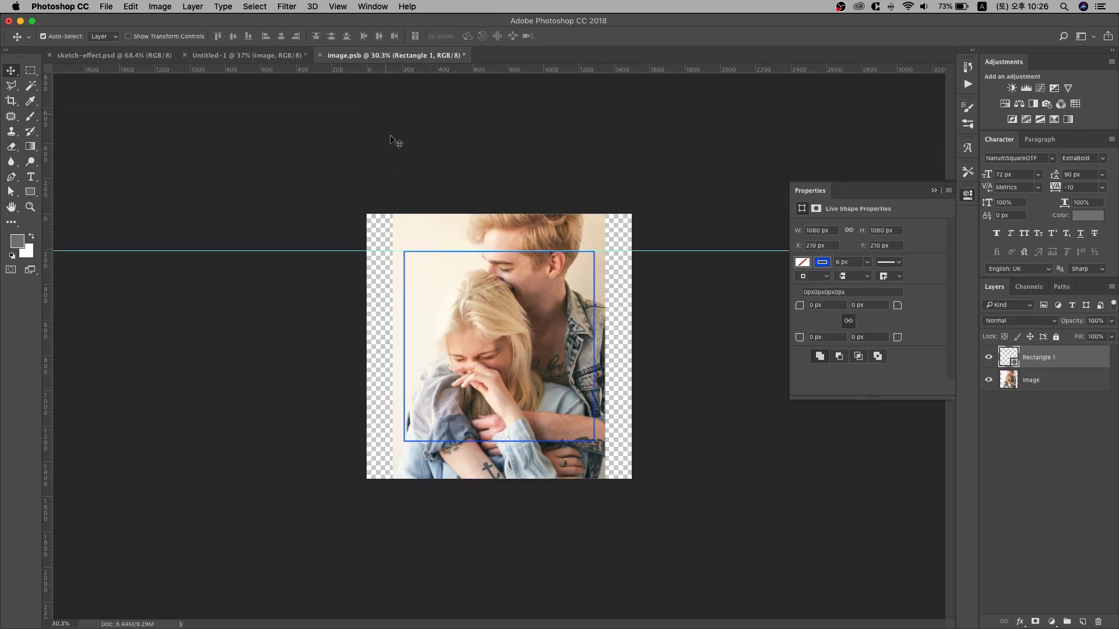
left_click(338, 6)
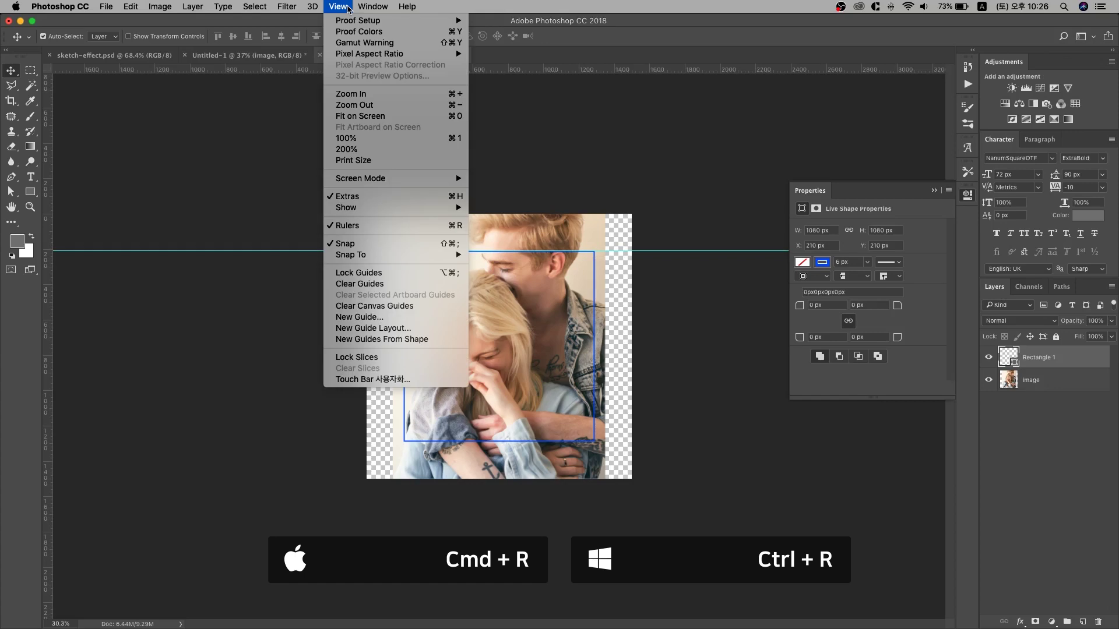
left_click(526, 198)
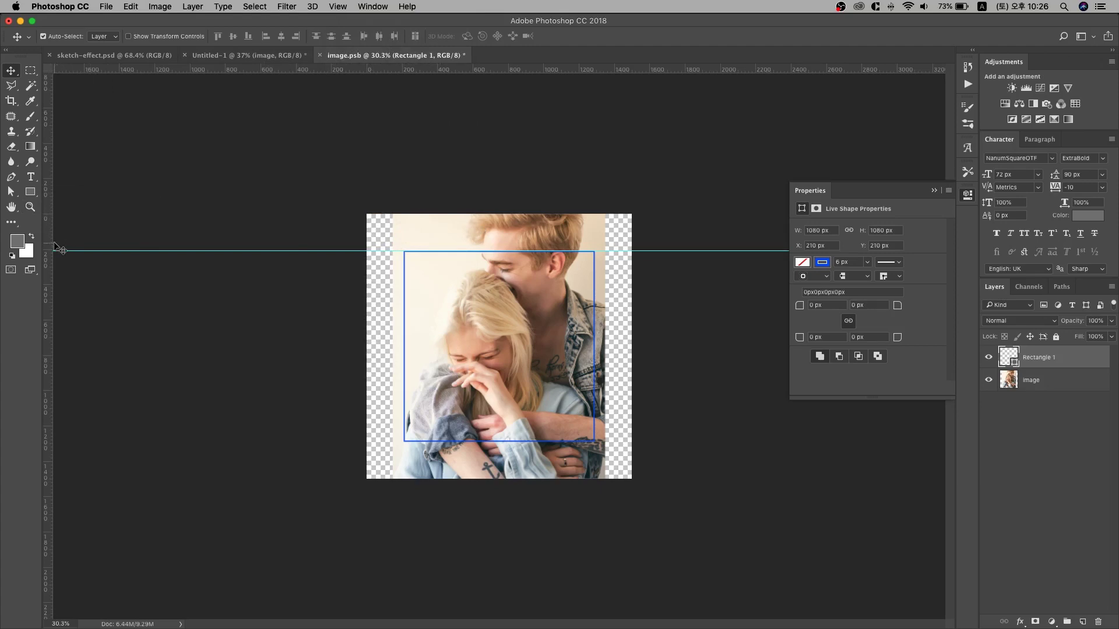
left_click_drag(48, 238, 401, 255)
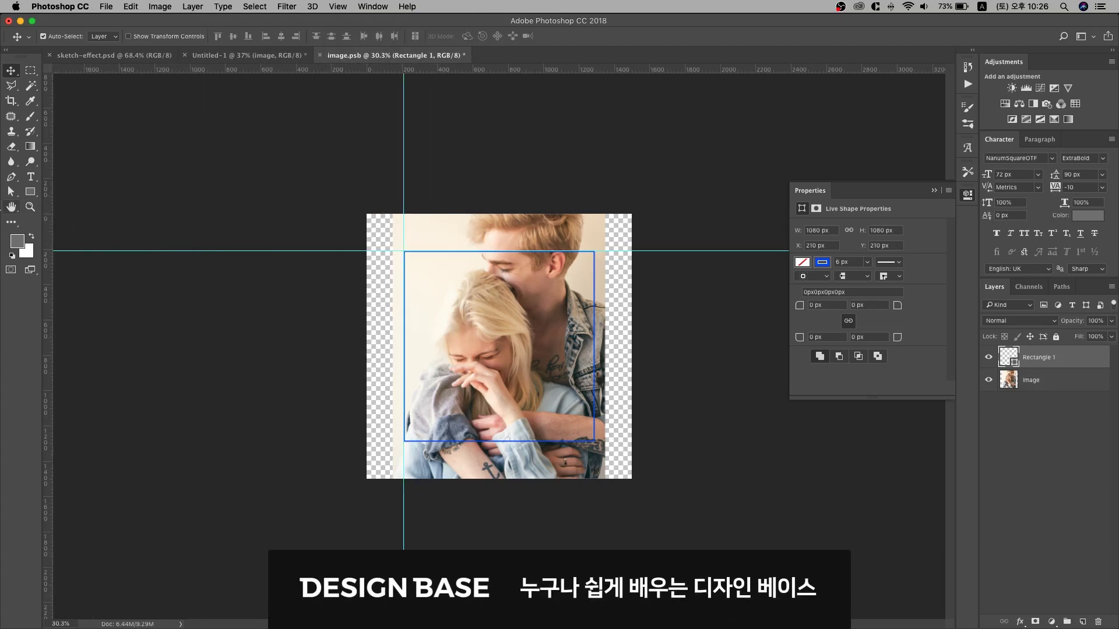
left_click_drag(49, 224, 596, 224)
left_click_drag(507, 70, 457, 398)
key("super+z")
left_click(1043, 359)
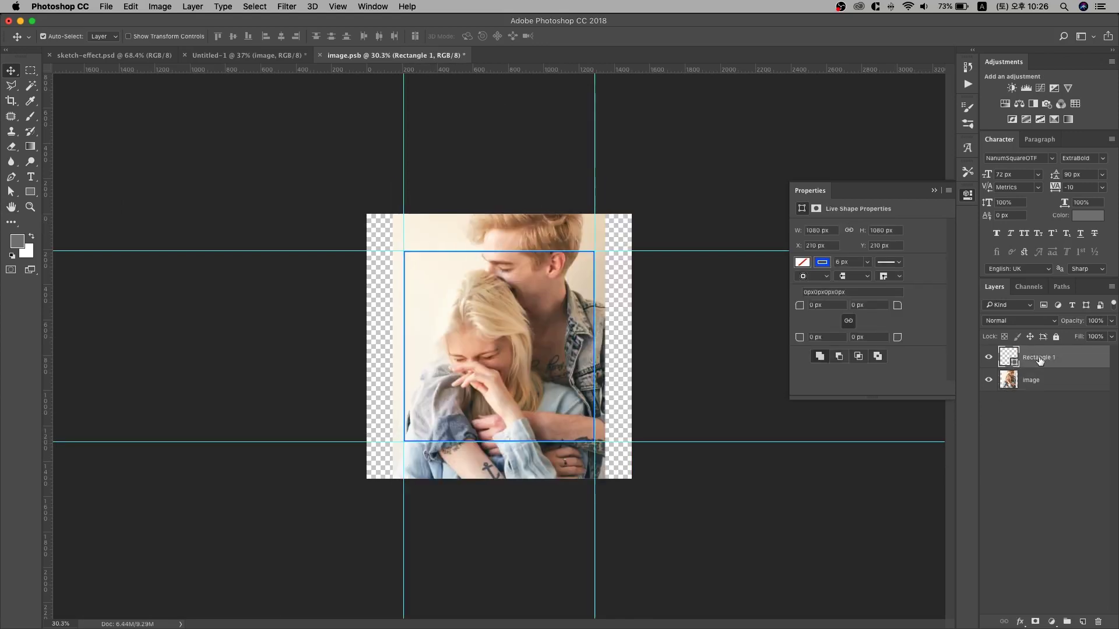
key("BackSpace")
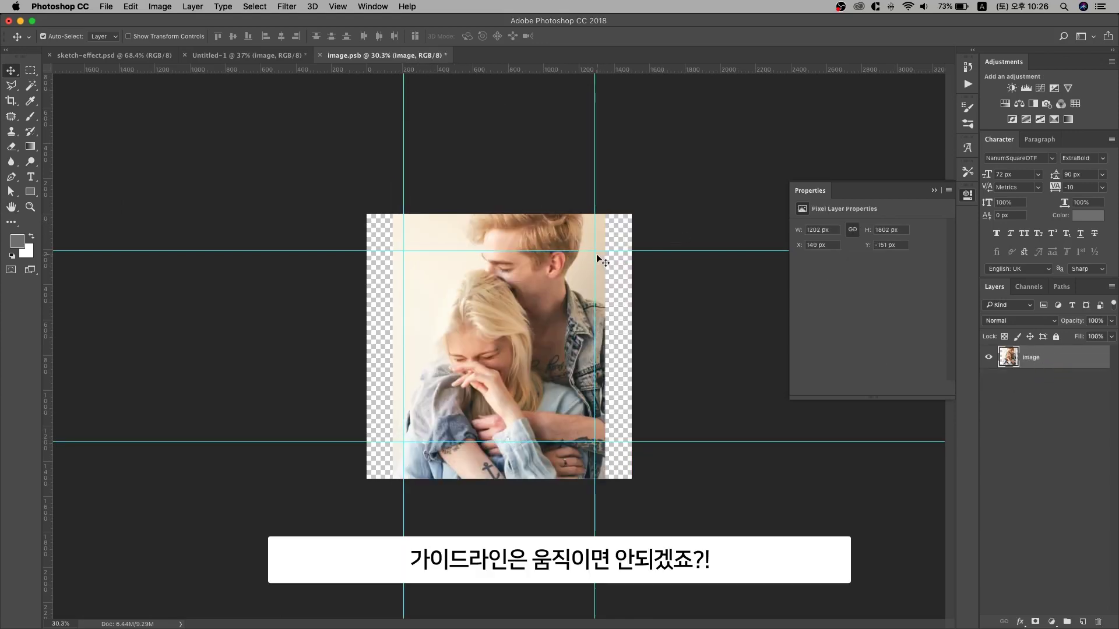
Lock the guides in image.psb so they cannot be moved.
left_click_drag(598, 250, 599, 230)
key("super+z")
left_click(331, 7)
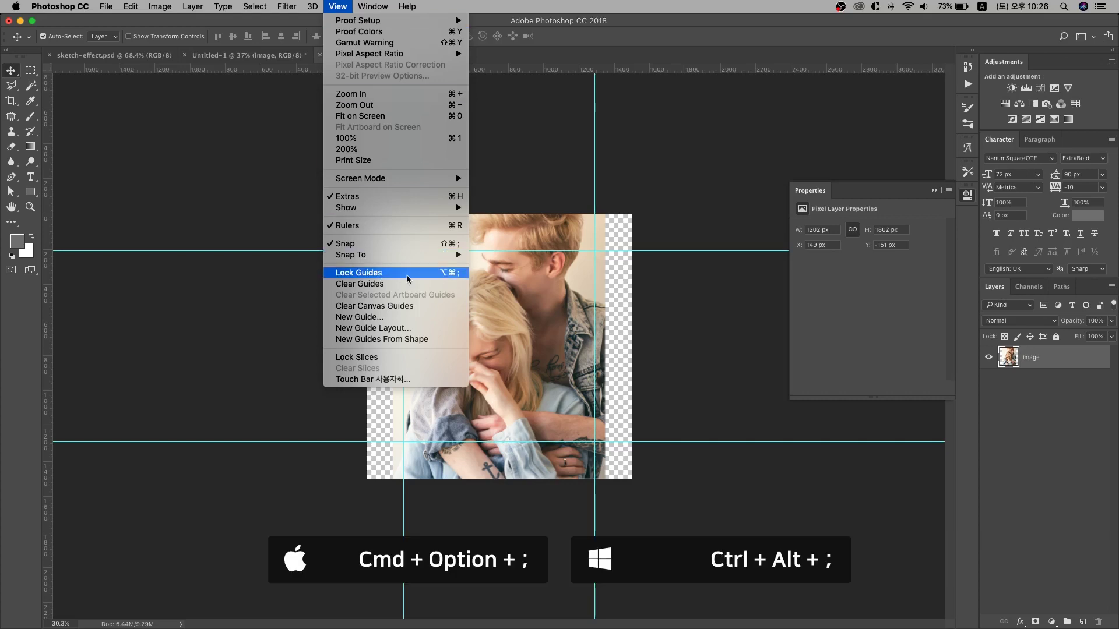
left_click(431, 277)
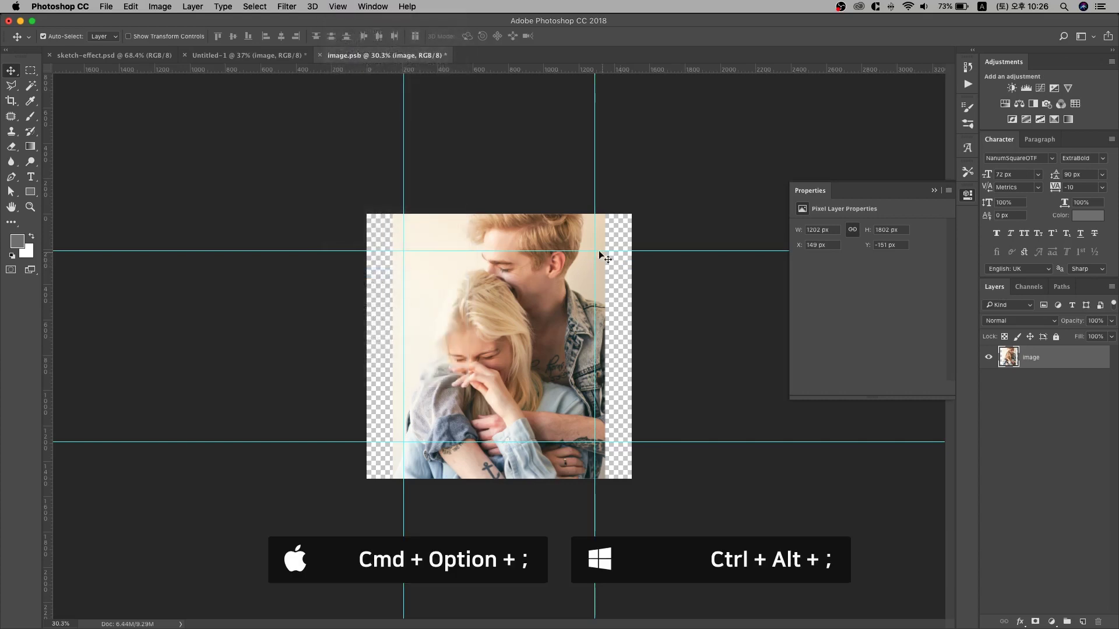
Save image.psb with its locked guides and switch to the Untitled-1 document.
left_click_drag(594, 250, 628, 226)
key("super+z")
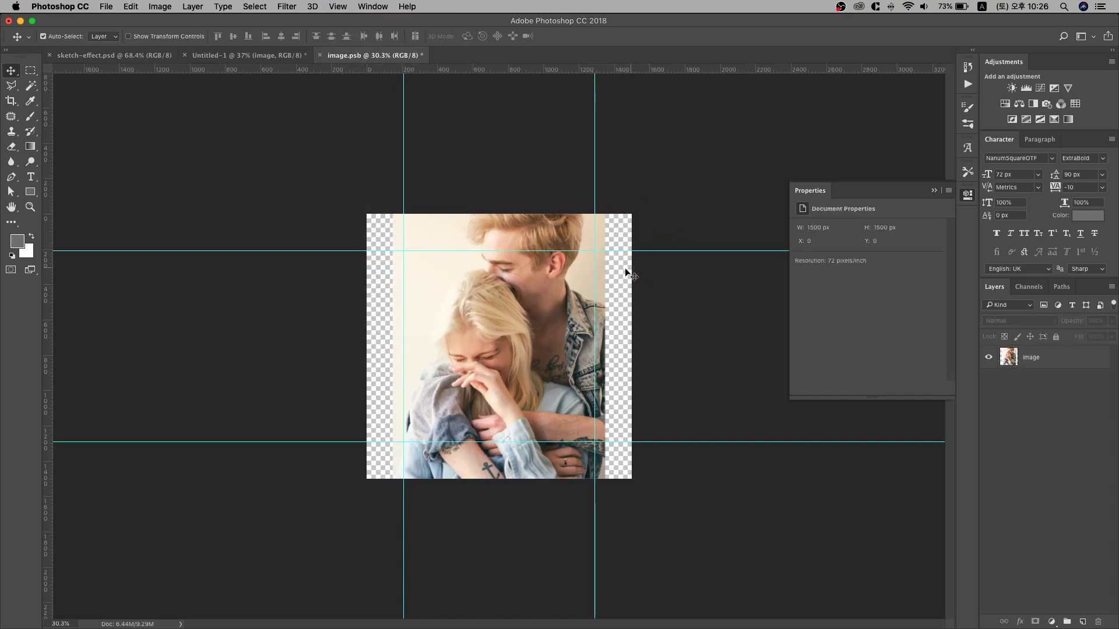
key("super+s")
left_click(250, 55)
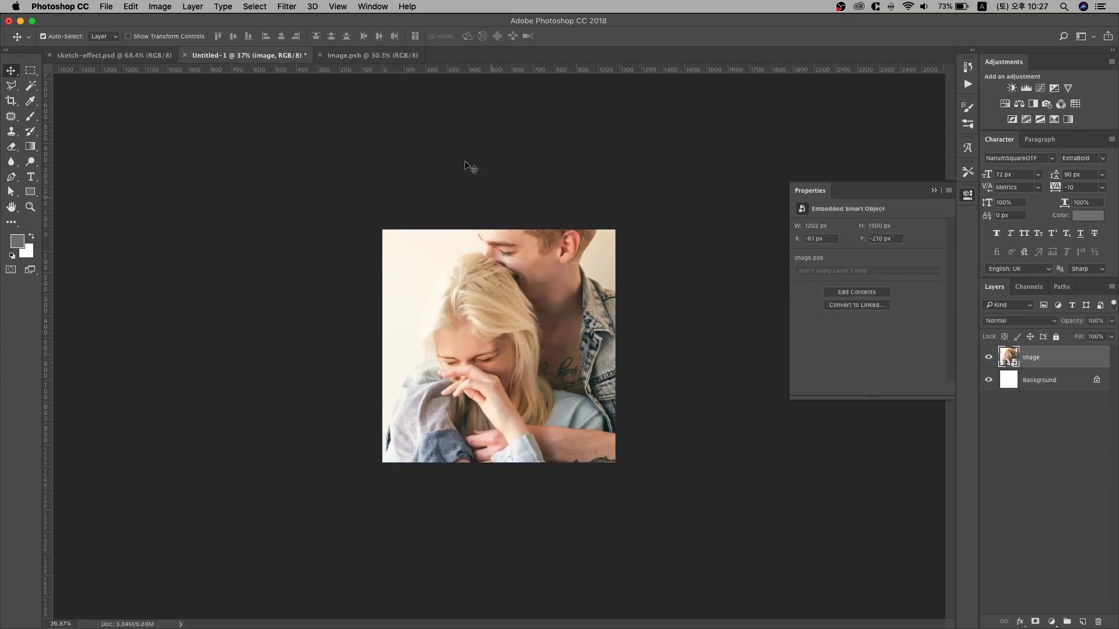
Scale the photo in image.psb to about 91.7% around its centre and save it to update Untitled-1.
left_click(404, 56)
key("super+t")
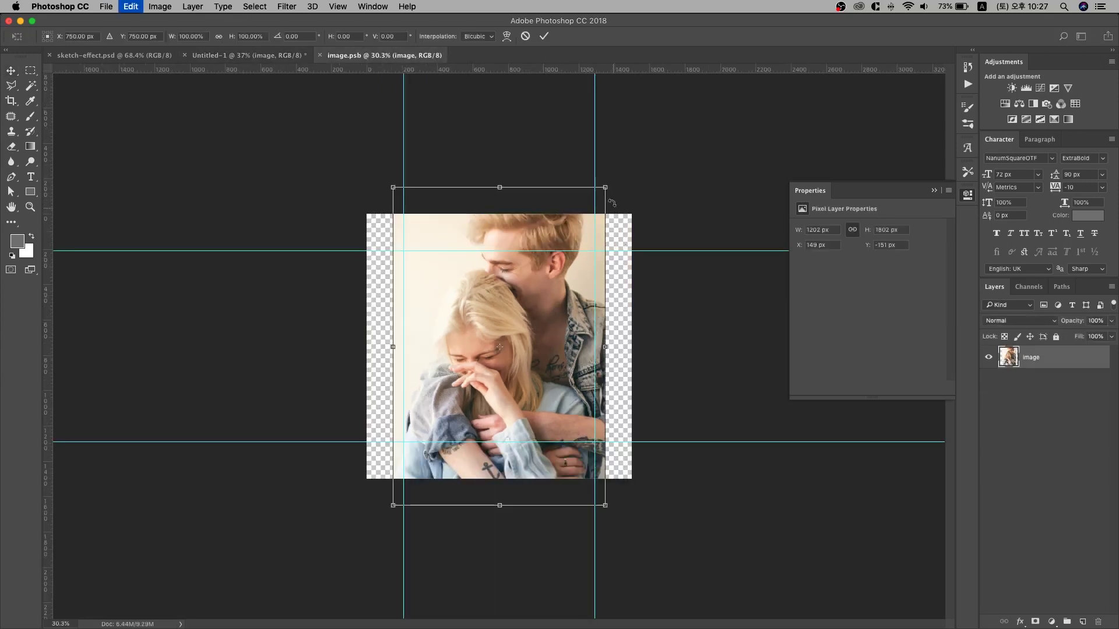
left_click_drag(606, 188, 596, 201)
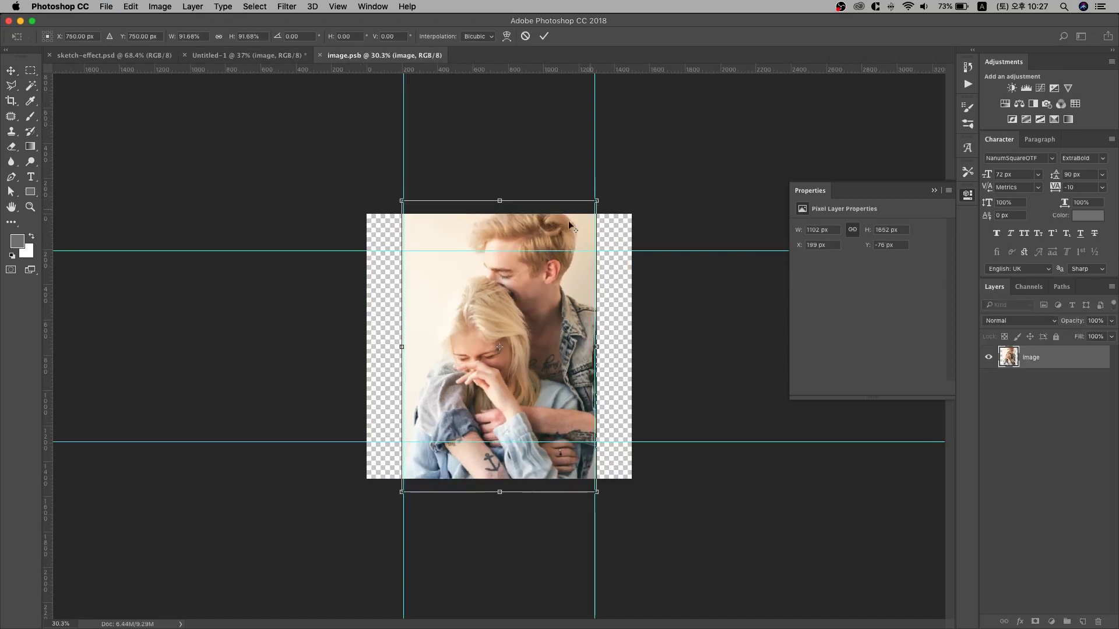
left_click_drag(544, 236, 545, 234)
key("Return")
key("super+s")
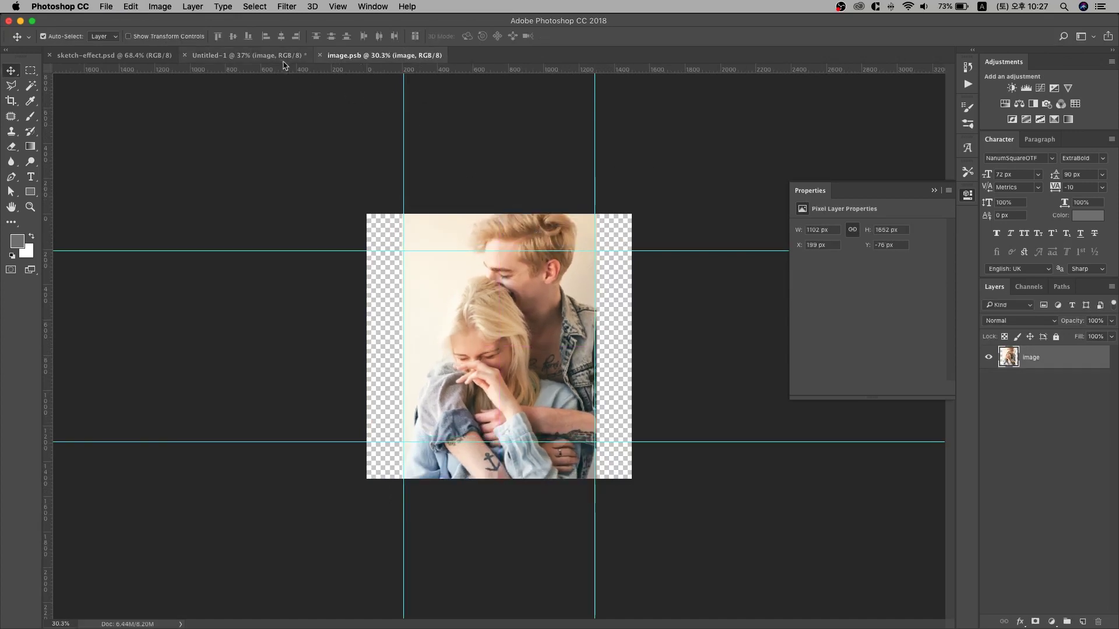
left_click(271, 56)
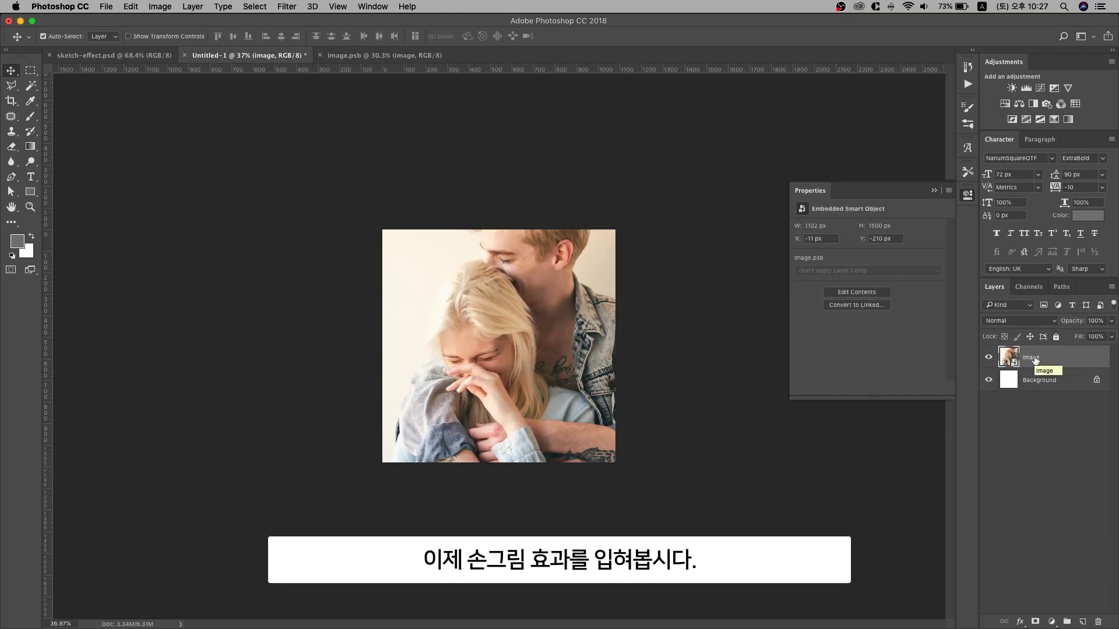
Duplicate the image layer in Untitled-1 and set the upper copy's blending mode to Color Dodge.
key("super+j")
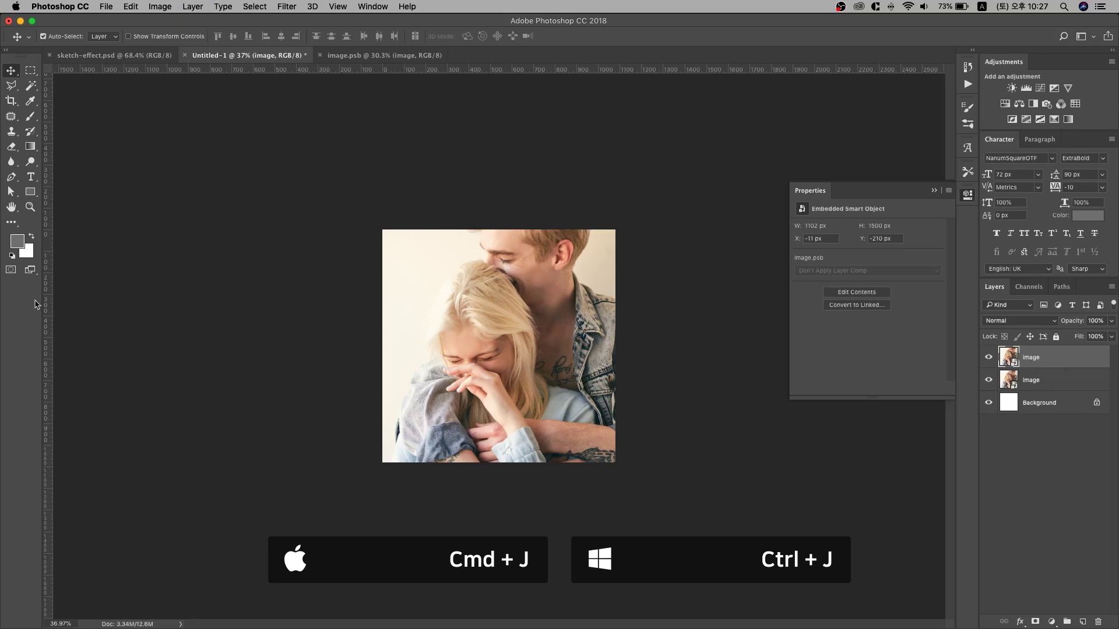
left_click(1076, 357)
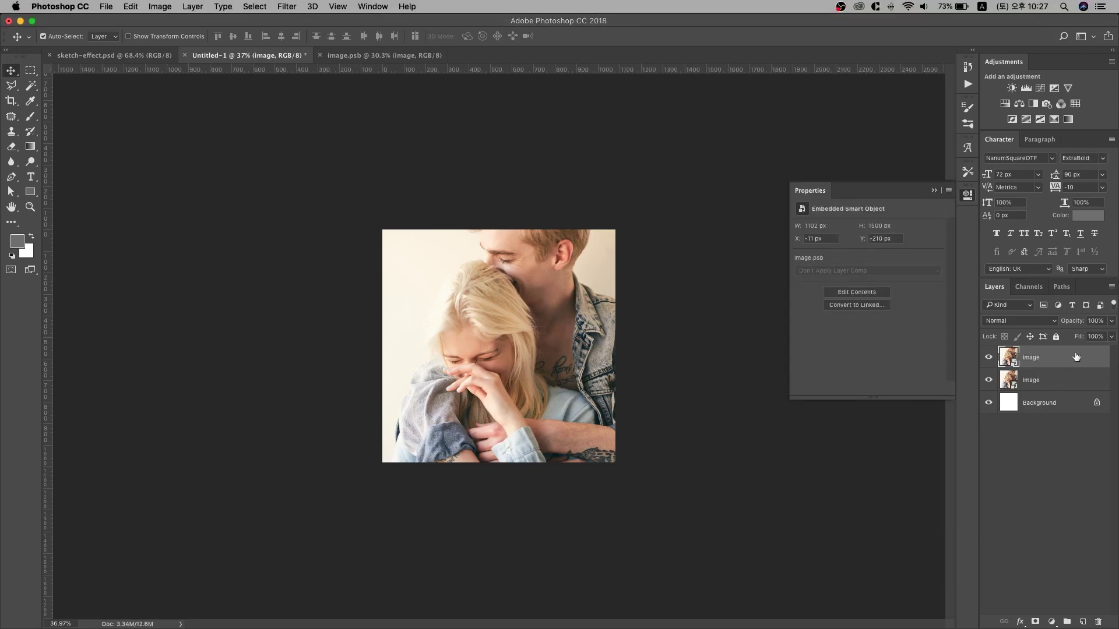
left_click(1010, 321)
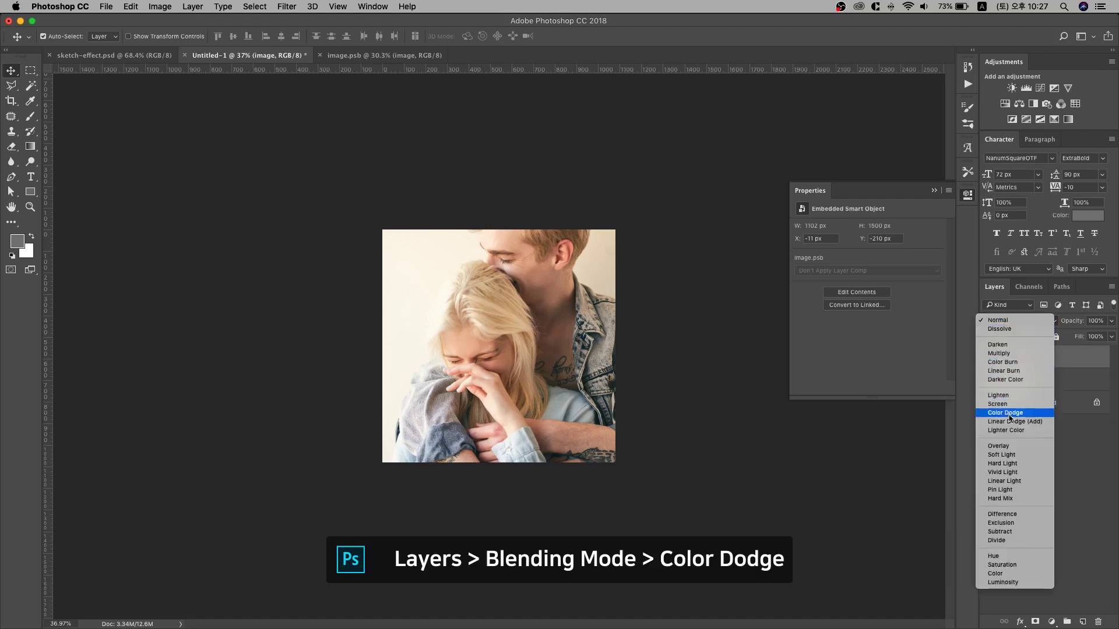
left_click(1005, 412)
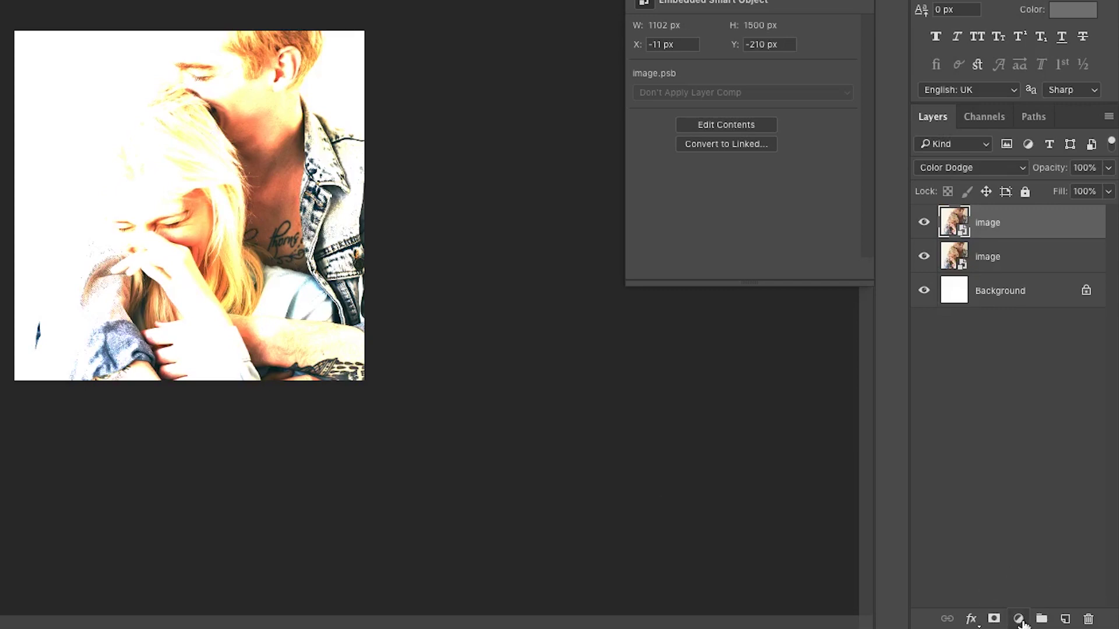
Add an Invert adjustment layer clipped to the Color Dodge image layer.
left_click(1020, 621)
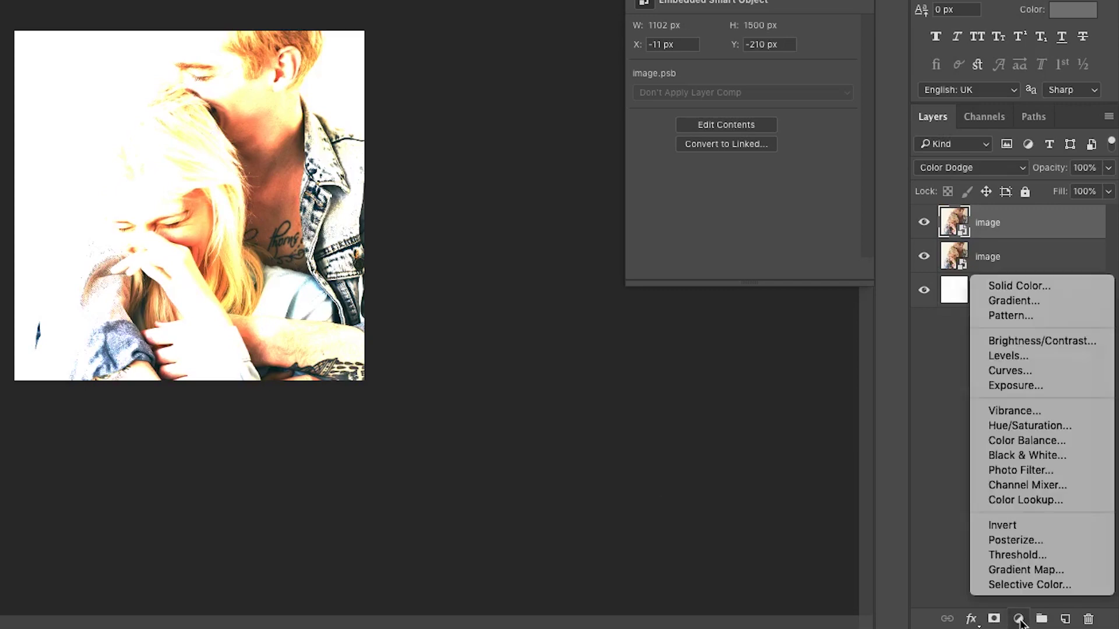
left_click(1018, 528)
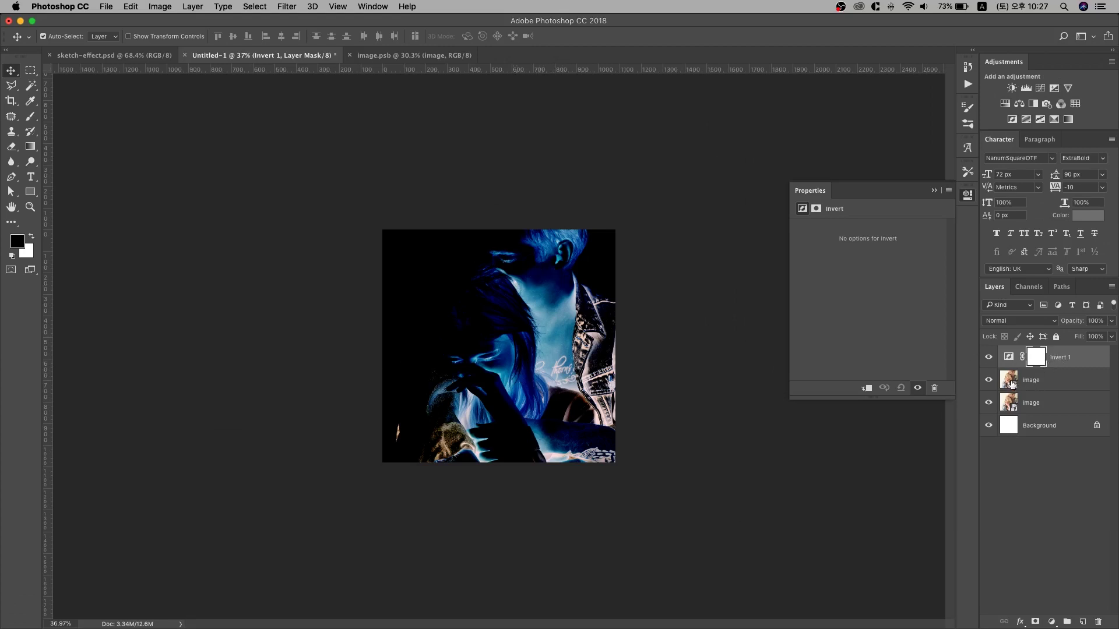
left_click(1063, 360)
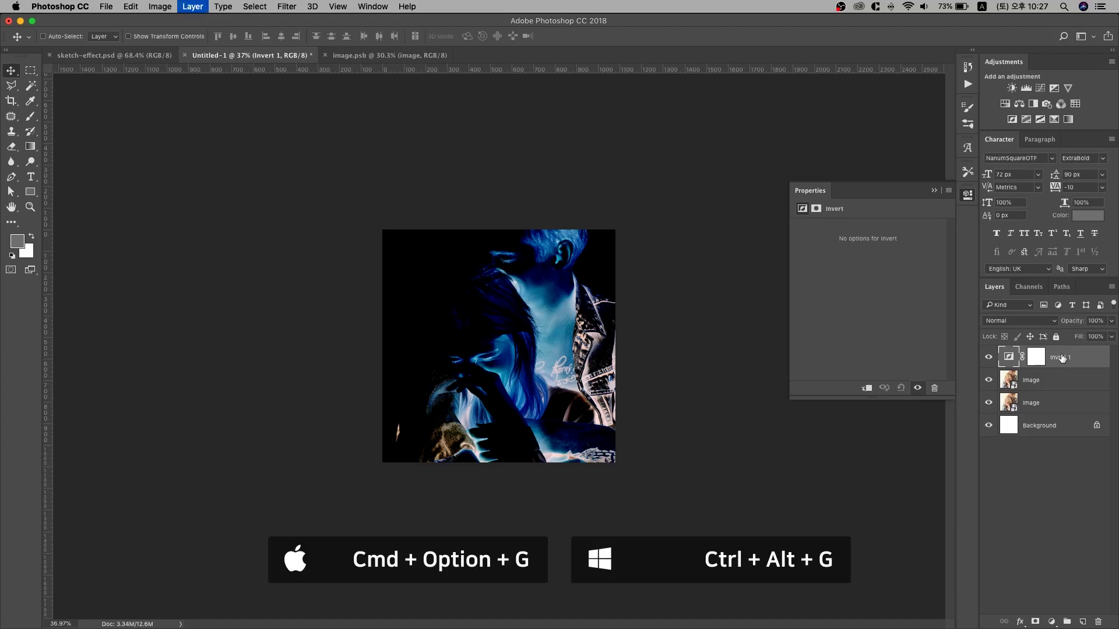
key("super+alt+g")
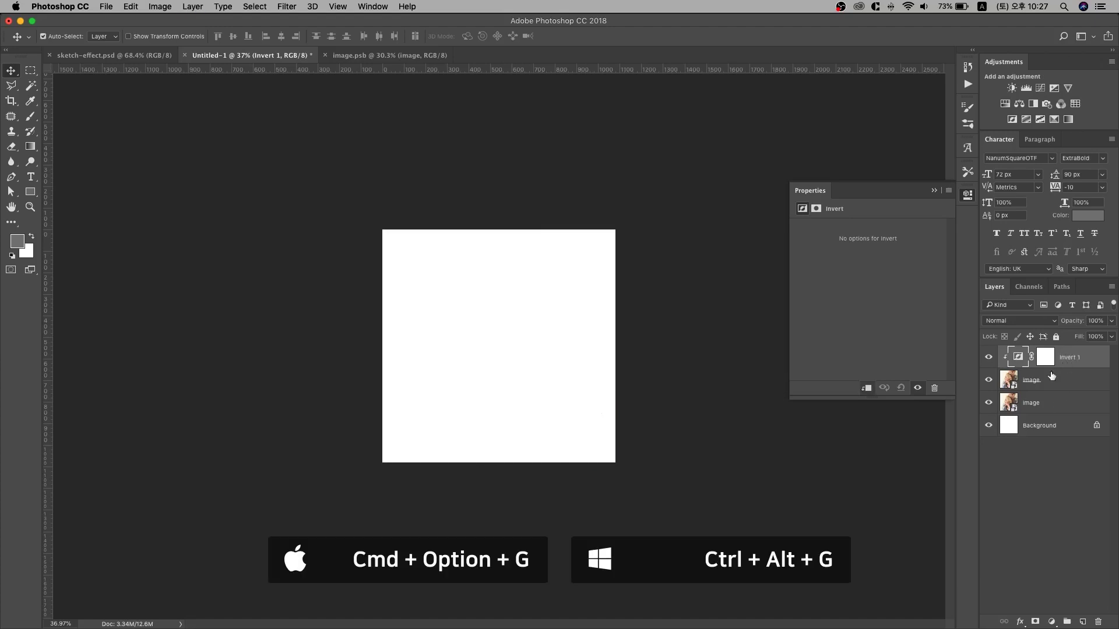
Apply a Gaussian Blur with a 6.0 pixel radius to the Color Dodge image layer.
left_click(1046, 383)
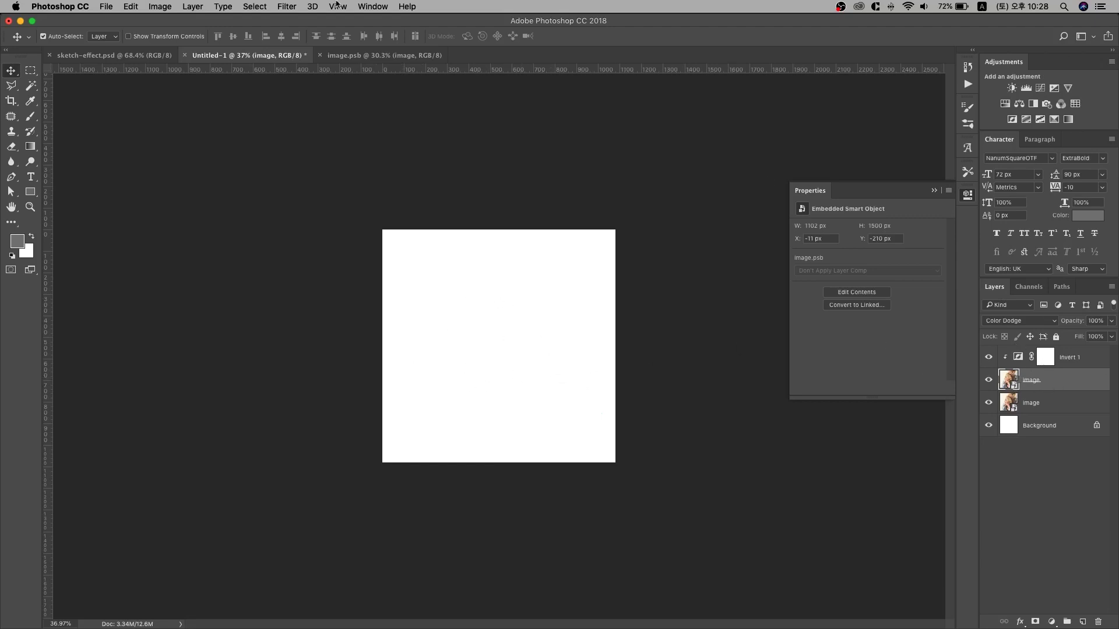
left_click(287, 6)
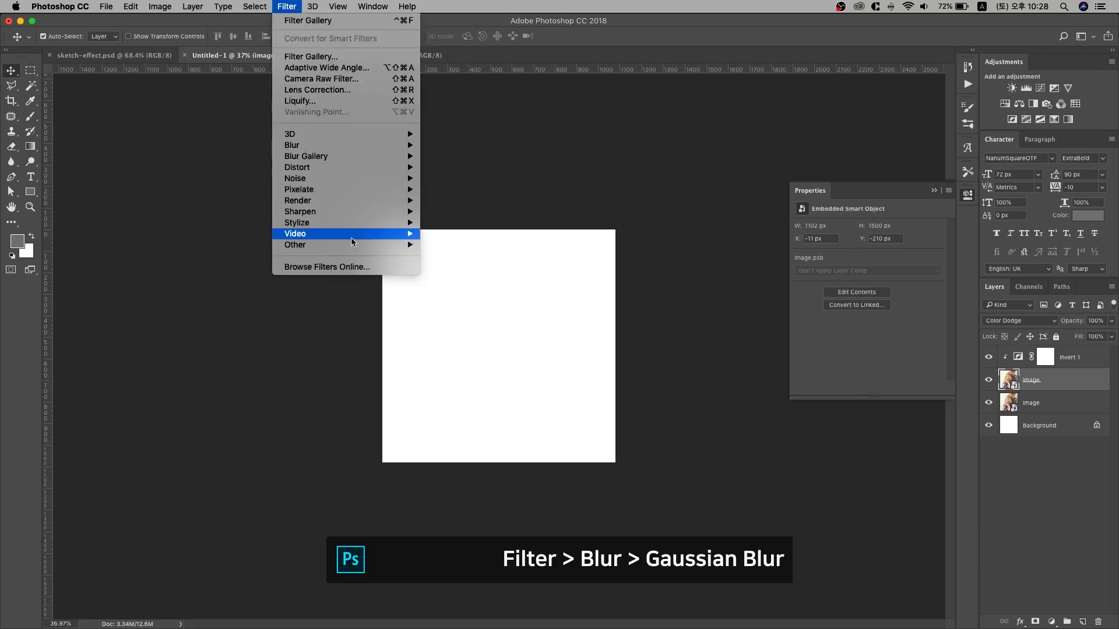
mouse_move(344, 145)
left_click(449, 194)
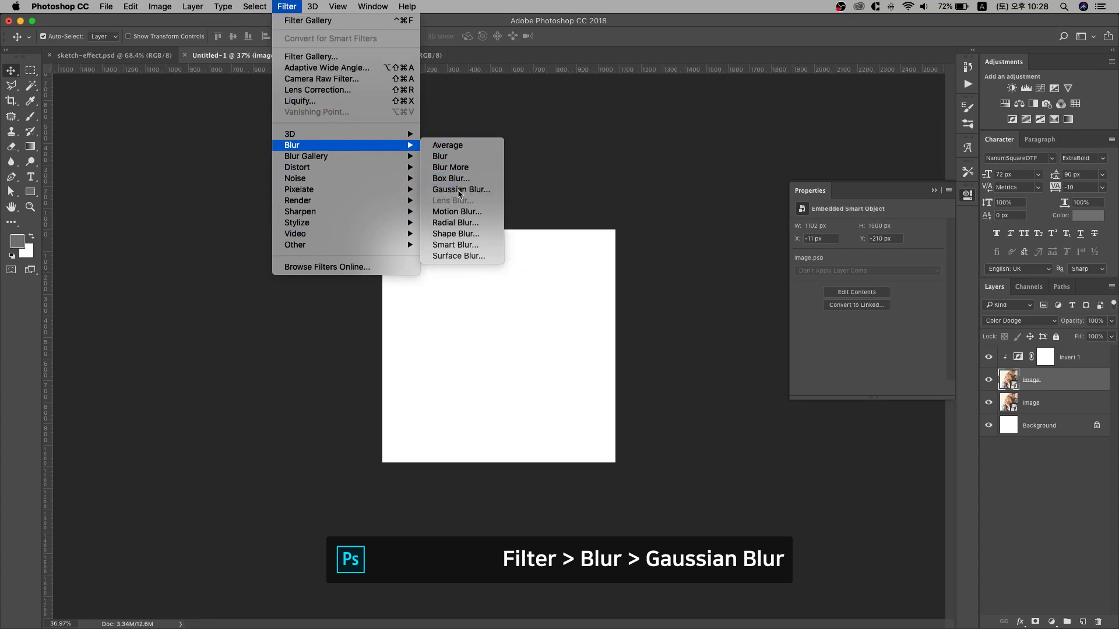
left_click_drag(266, 135, 733, 163)
left_click_drag(657, 337, 712, 338)
left_click(649, 337)
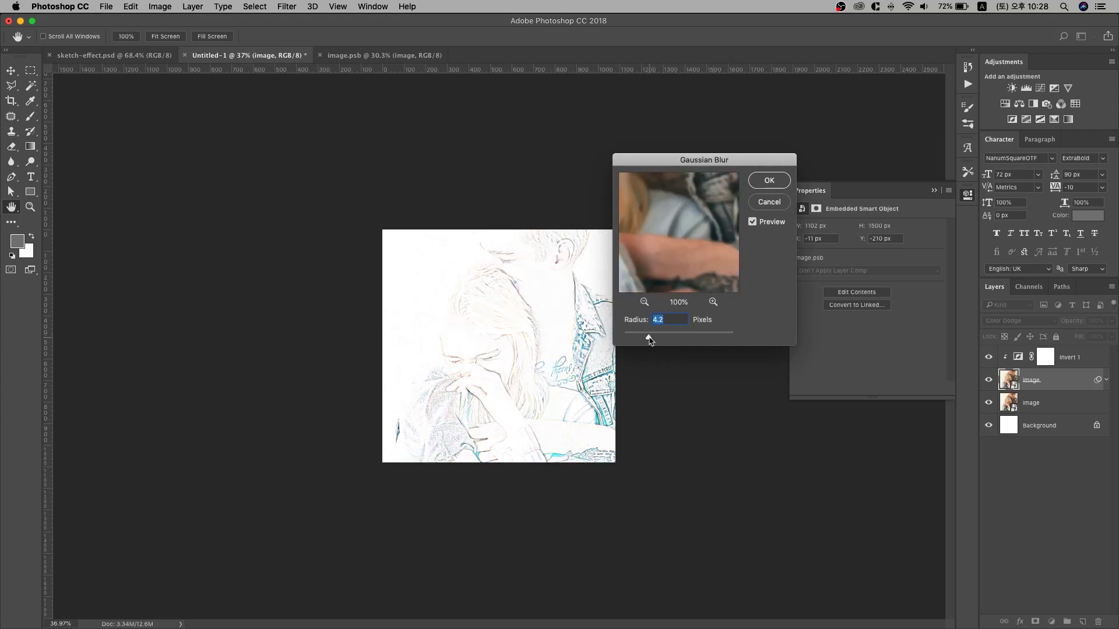
mouse_move(651, 338)
left_mouse_down()
mouse_move(670, 338)
mouse_move(656, 338)
left_mouse_up()
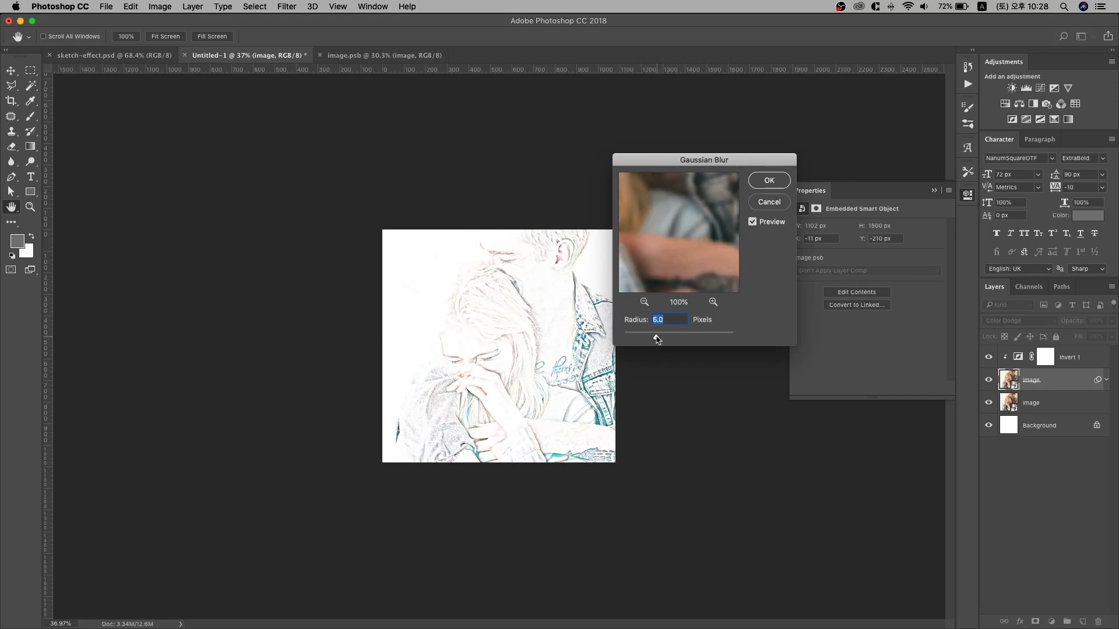
left_click(770, 180)
Duplicate the original image layer above the Background four times.
scroll(306, 425, "up", 5)
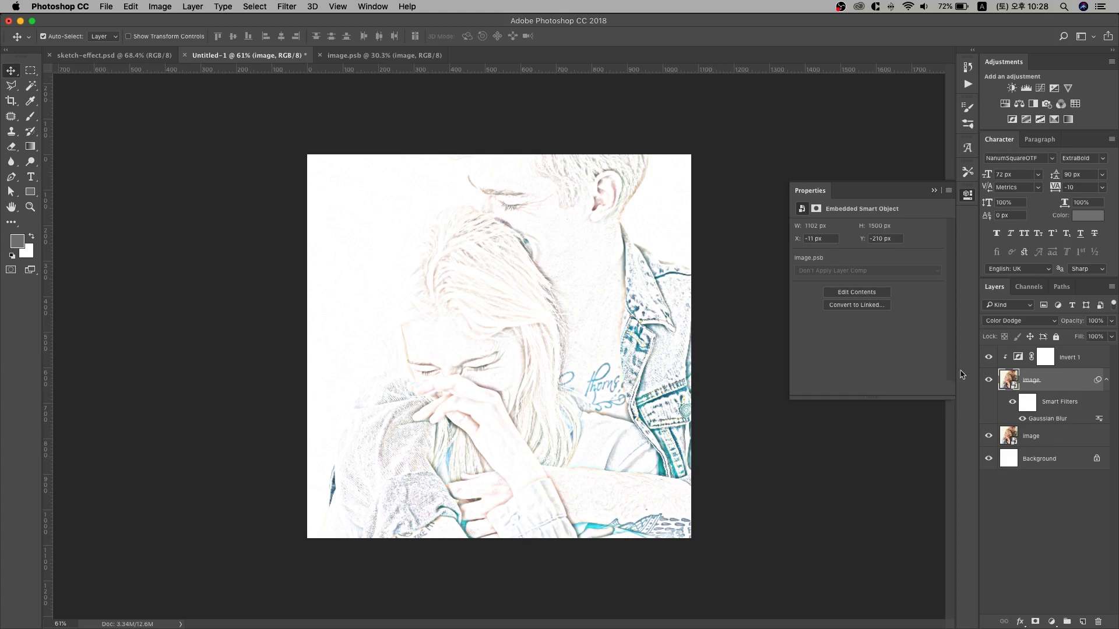
left_click(1049, 442)
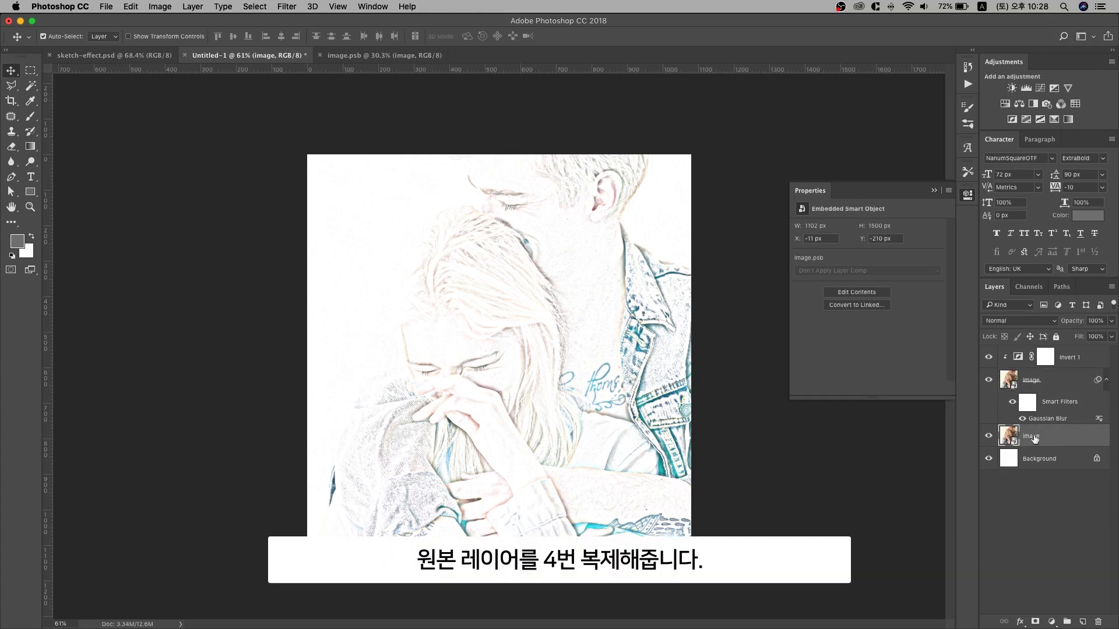
key("super+j")
key("super+j")
key("super+j")
key("super+j")
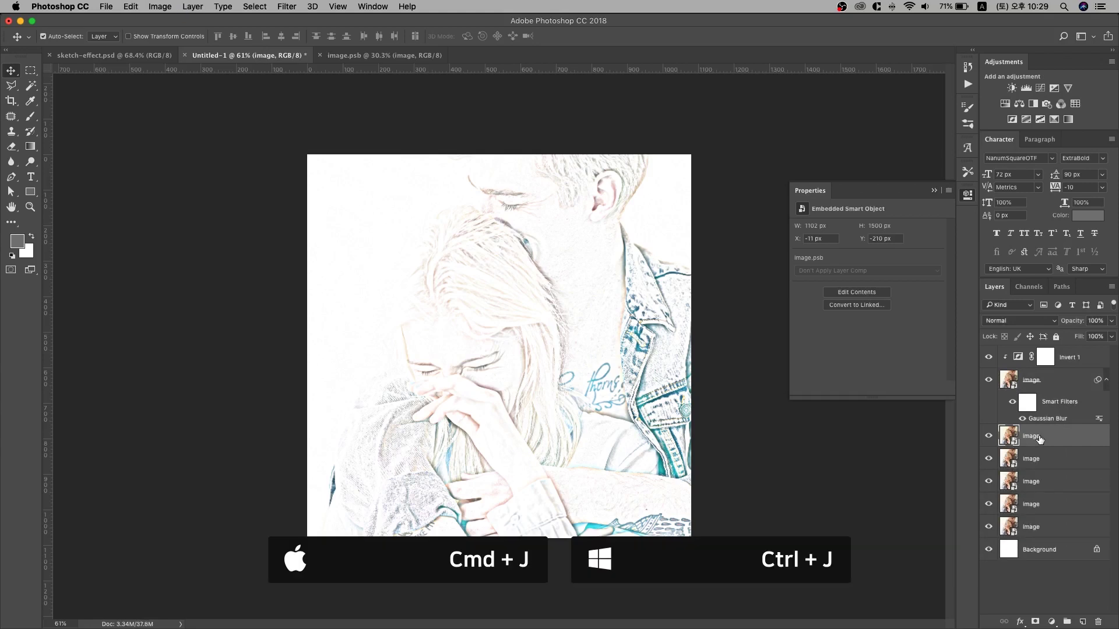
Move the four new image copies above the Invert 1 layer and hide them.
left_click(1031, 512, "shift")
left_click_drag(1052, 436, 1059, 369)
left_click(988, 358)
left_click_drag(990, 380, 990, 426)
Rename the four hidden copies, from lowest to highest, as image 01, image 02, image 03 and image 04.
double_click(1065, 431)
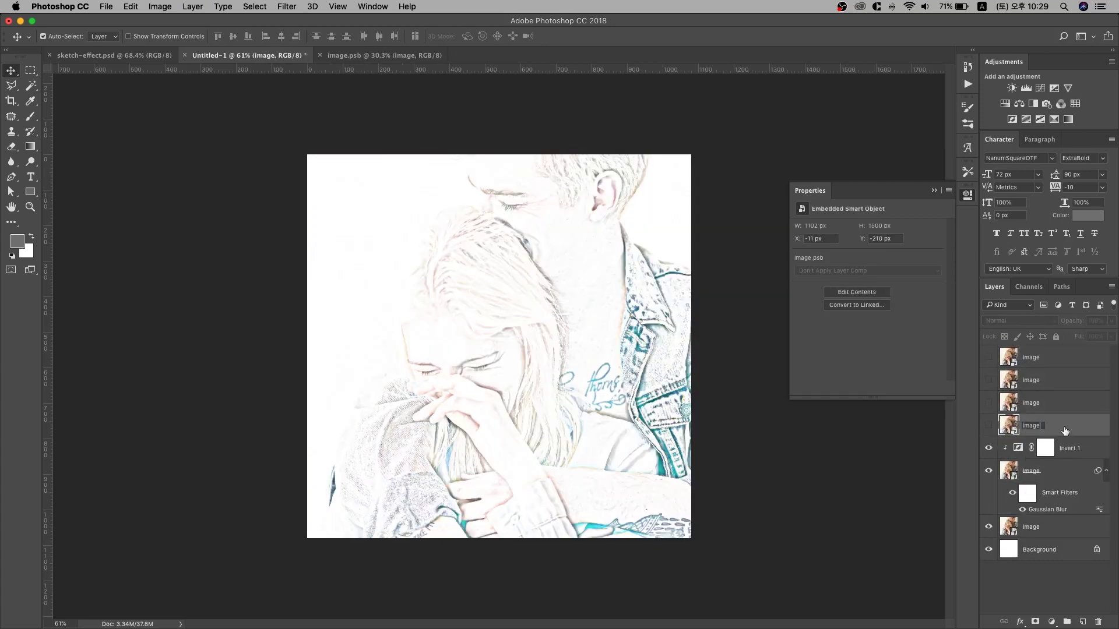
type("01")
double_click(1056, 406)
type("image 02")
key("Return")
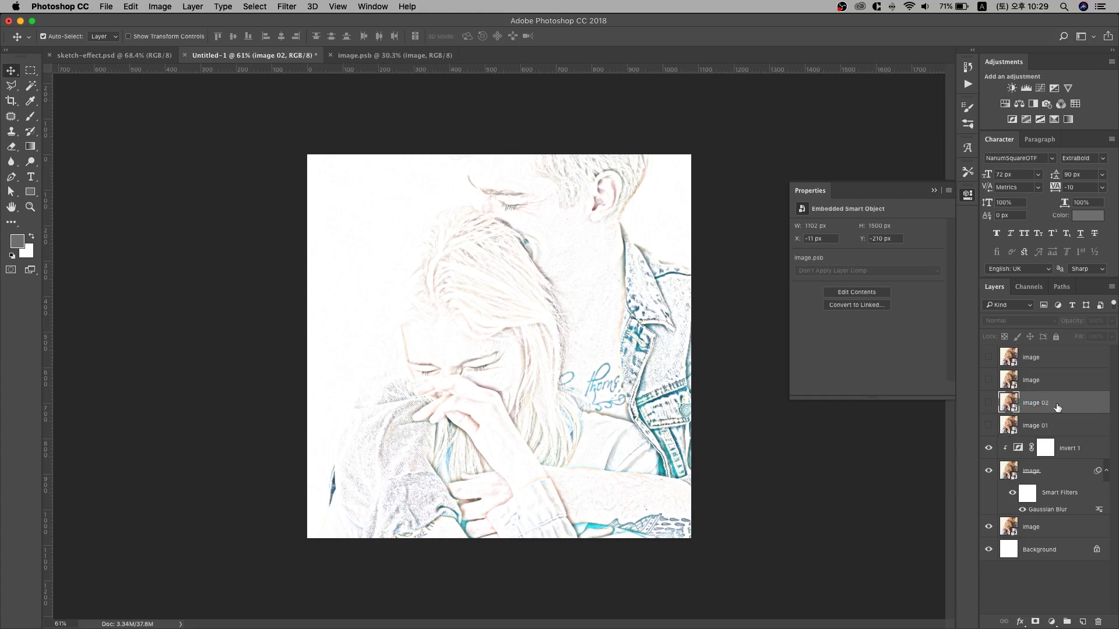
double_click(1043, 381)
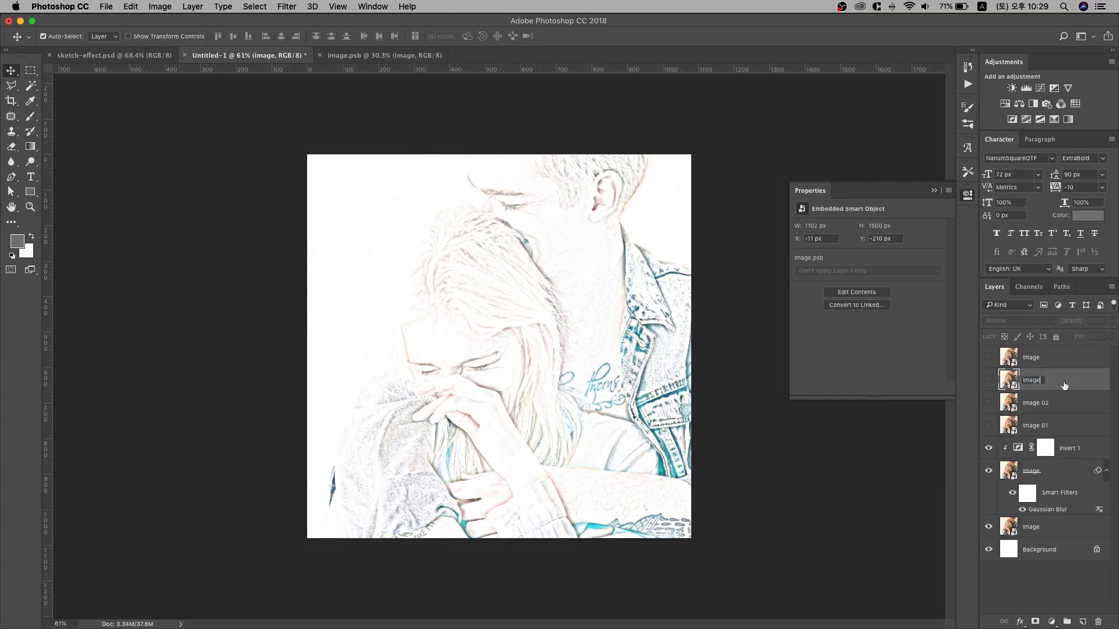
type("image 03")
key("Tab")
type("image 04")
key("Return")
Show image 01 and apply the Colored Pencil filter with pencil width 4, stroke pressure 8 and paper brightness 25.
left_click(1072, 425)
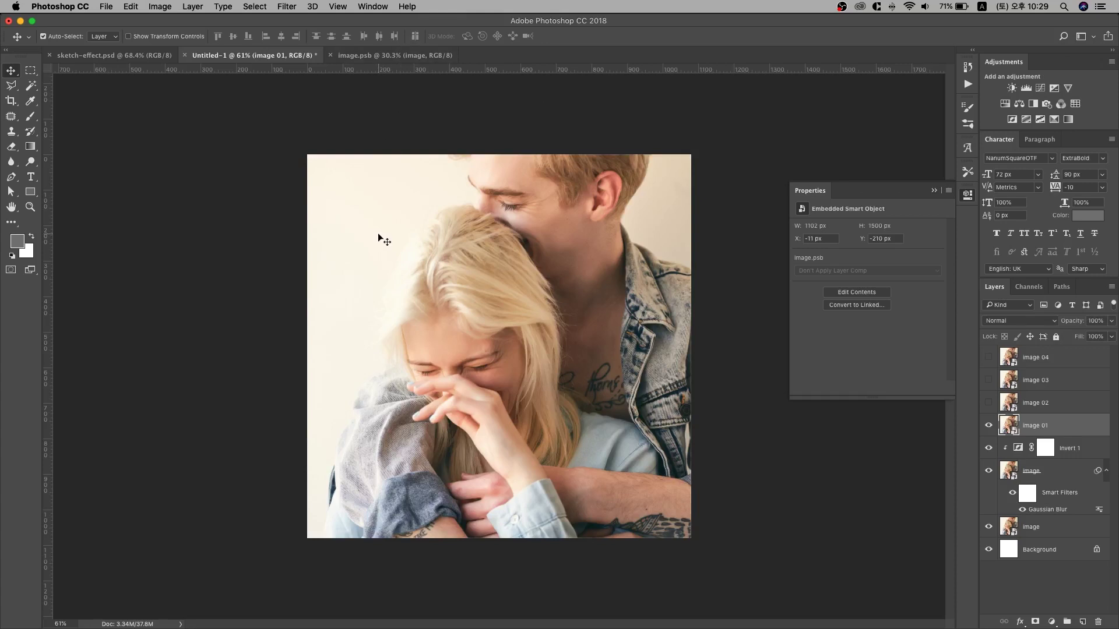
left_click(287, 6)
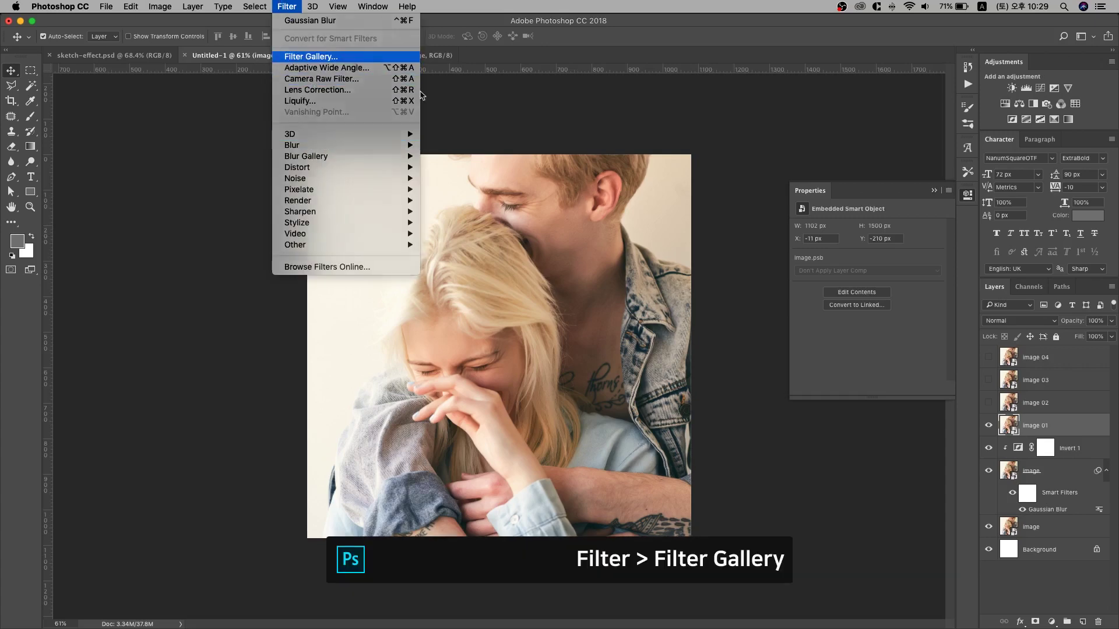
left_click(348, 66)
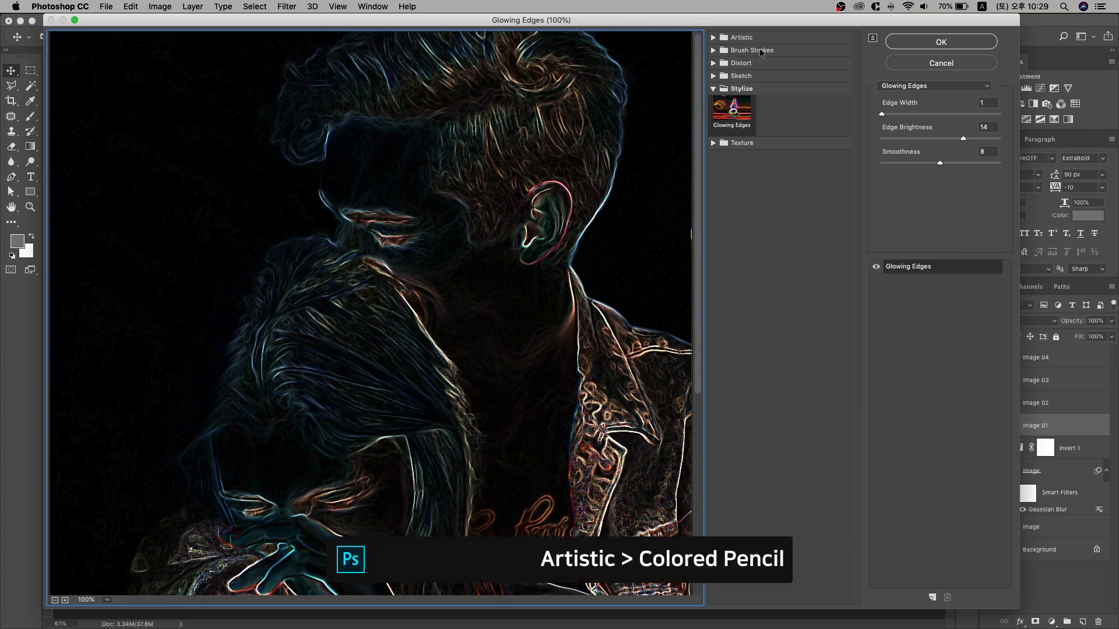
left_click(713, 38)
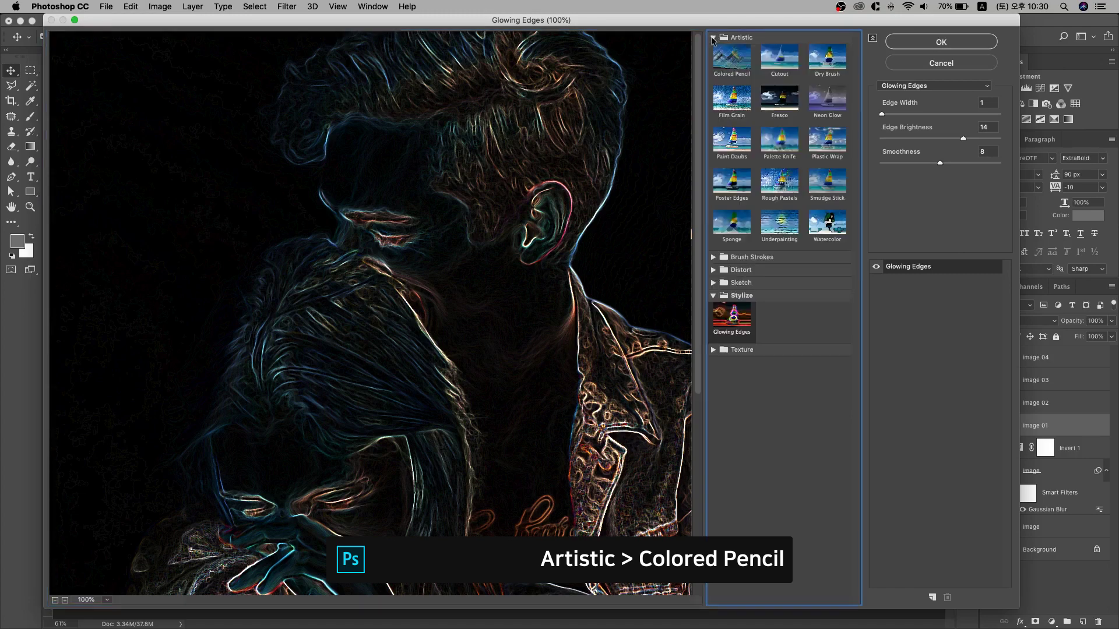
left_click(734, 70)
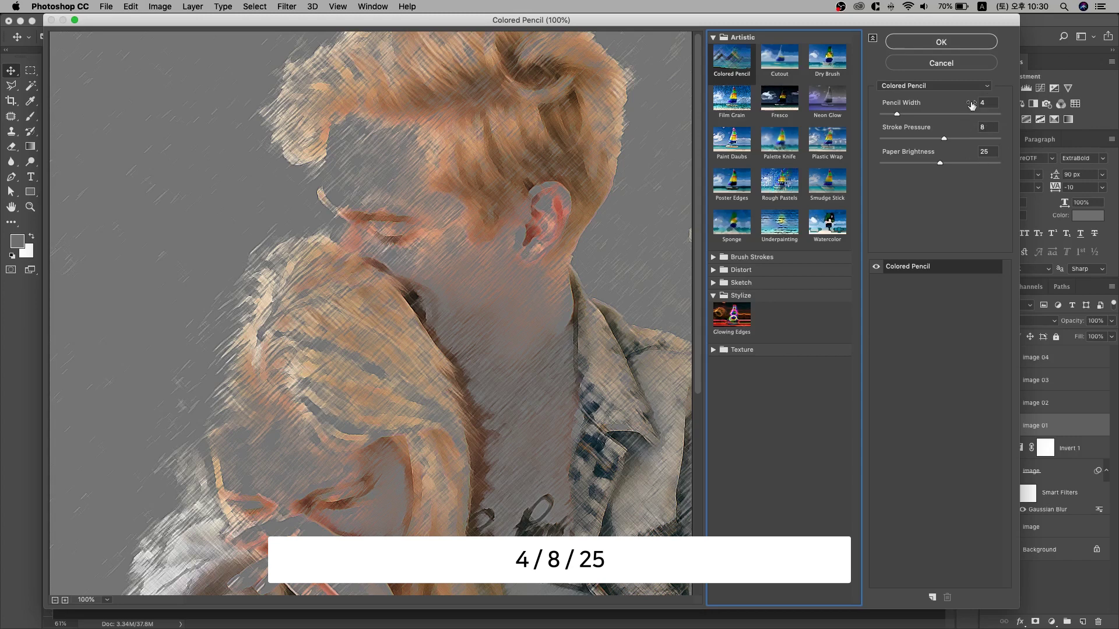
left_click(936, 43)
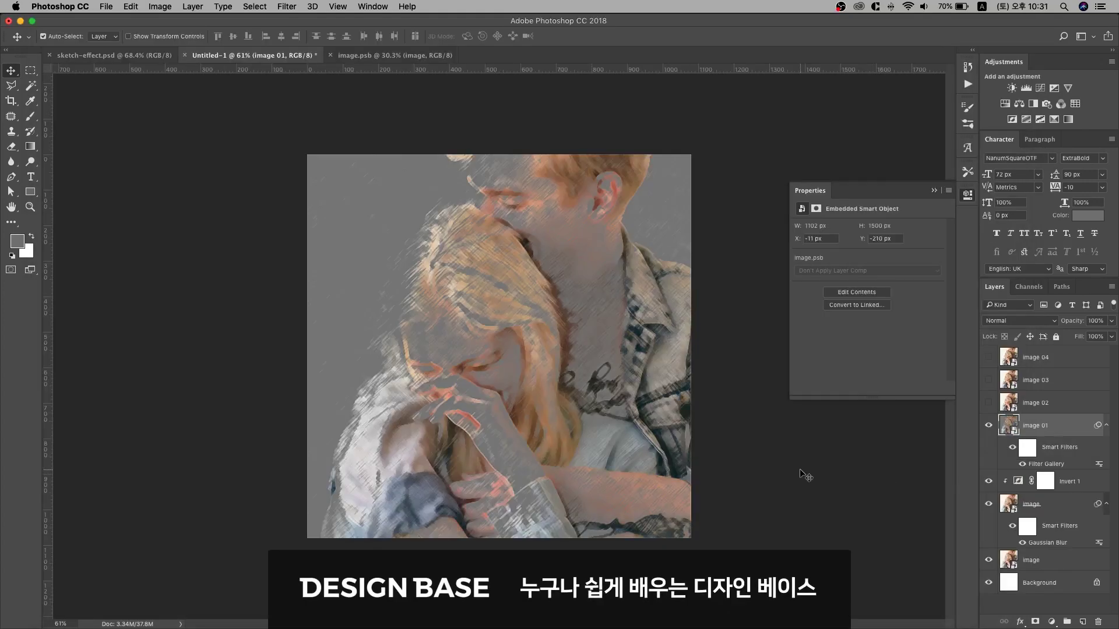
Set image 01 to Multiply blending at 10% opacity and toggle its visibility to compare the effect.
left_click(1012, 324)
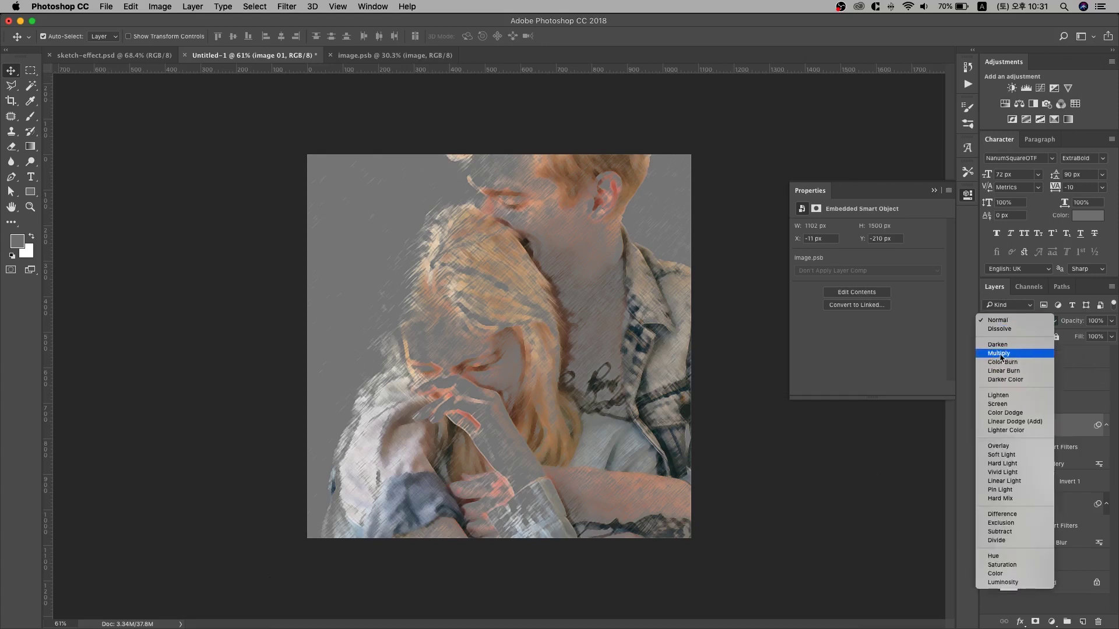
left_click(1006, 354)
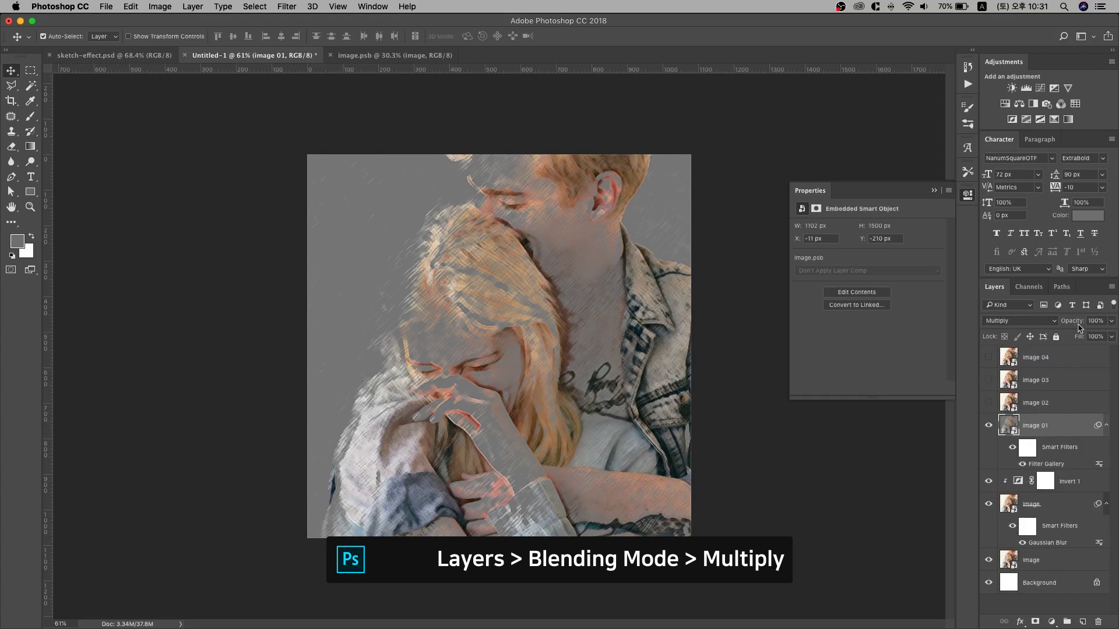
key("1")
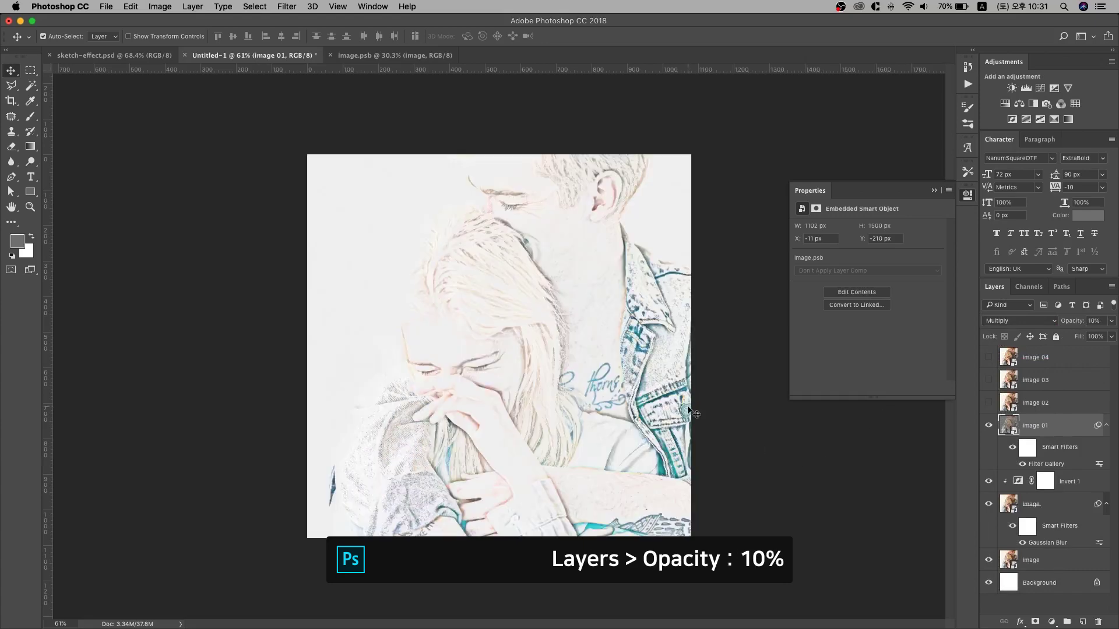
left_click(989, 426)
left_click(989, 427)
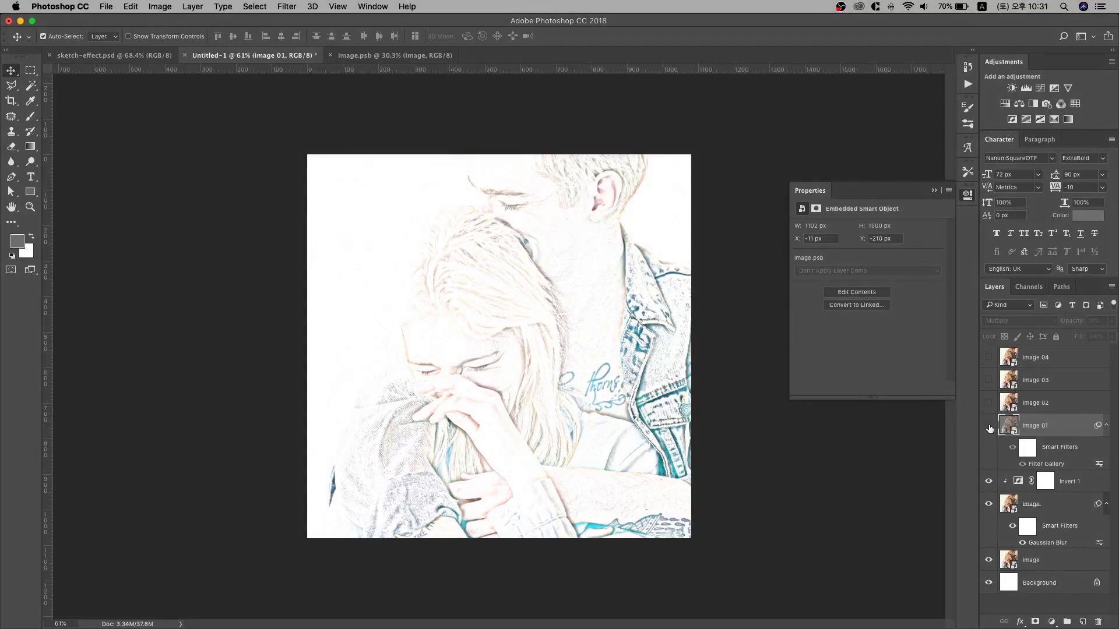
Toggle image 01's visibility to compare the sketch with and without it, leaving the layer shown.
left_click(989, 426)
left_click(989, 426)
left_click(989, 426)
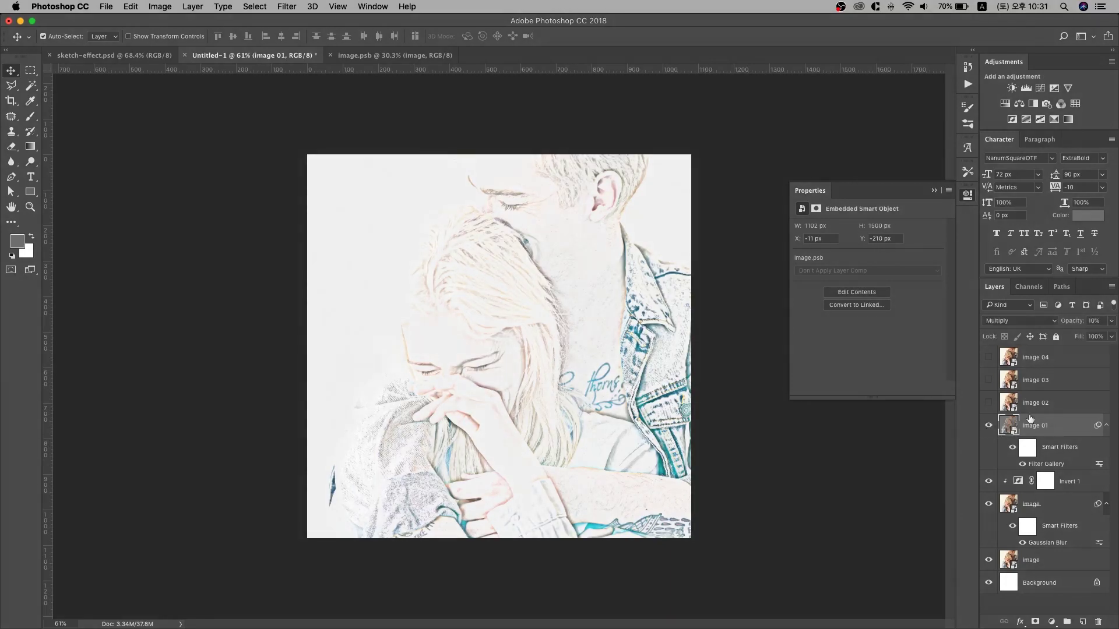
Show image 02 and apply the Graphic Pen filter with stroke length 15, light/dark balance 50 and Right Diagonal stroke direction.
left_click(1045, 411)
left_click(989, 403)
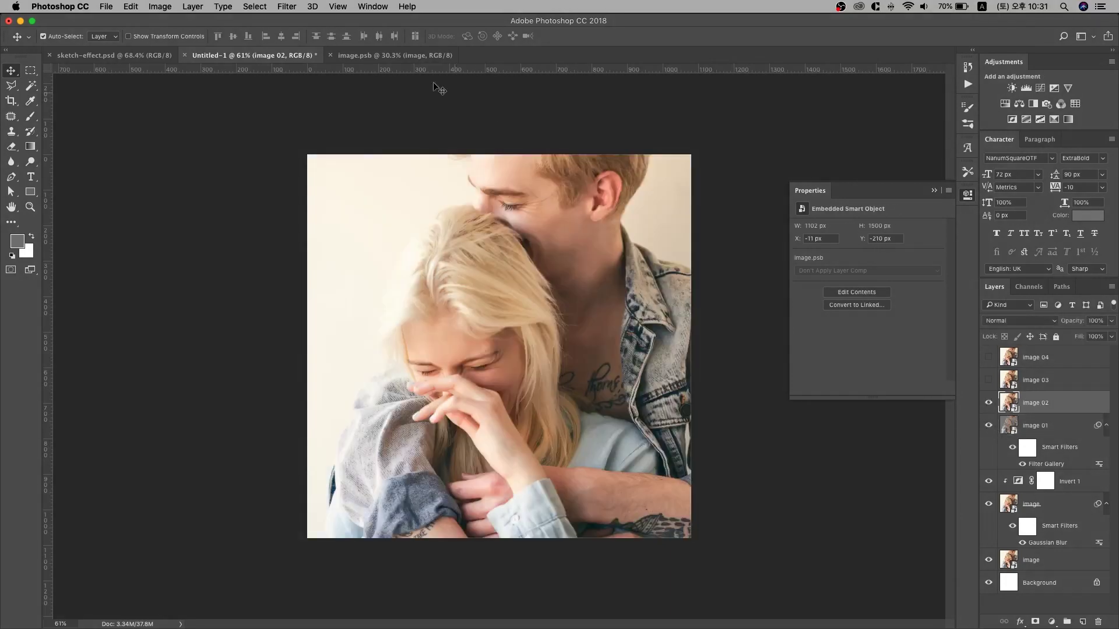
left_click(288, 7)
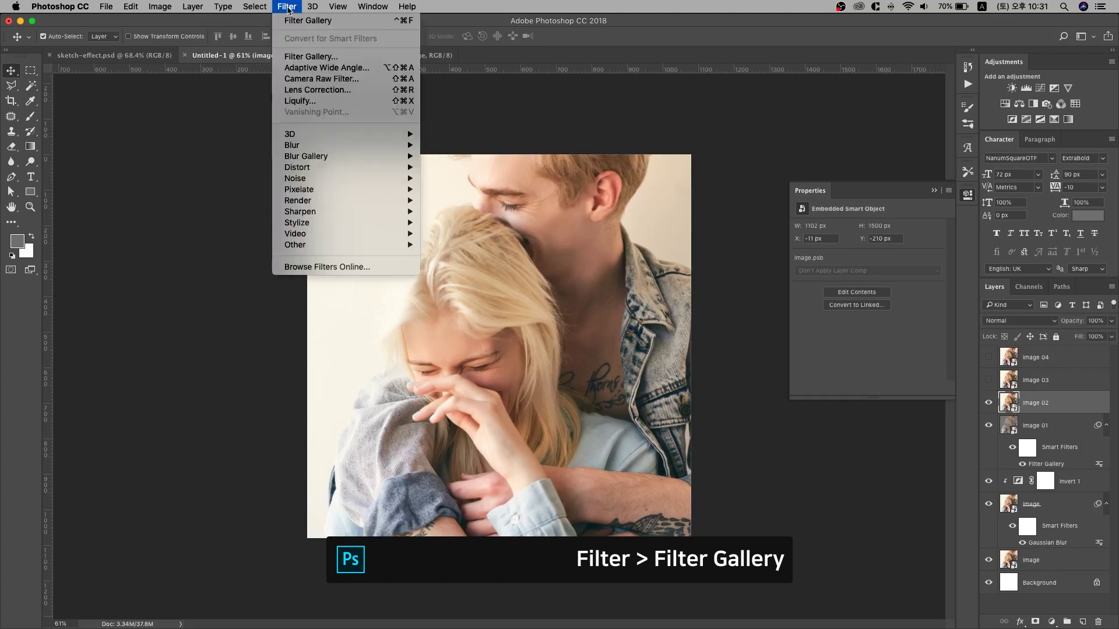
left_click(299, 56)
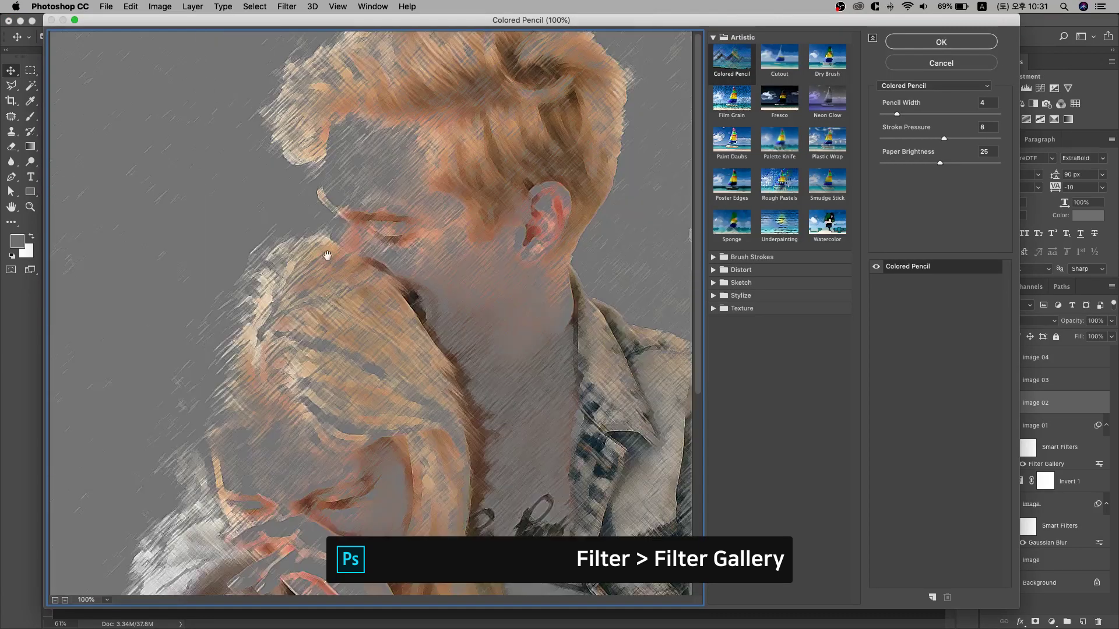
left_click(759, 330)
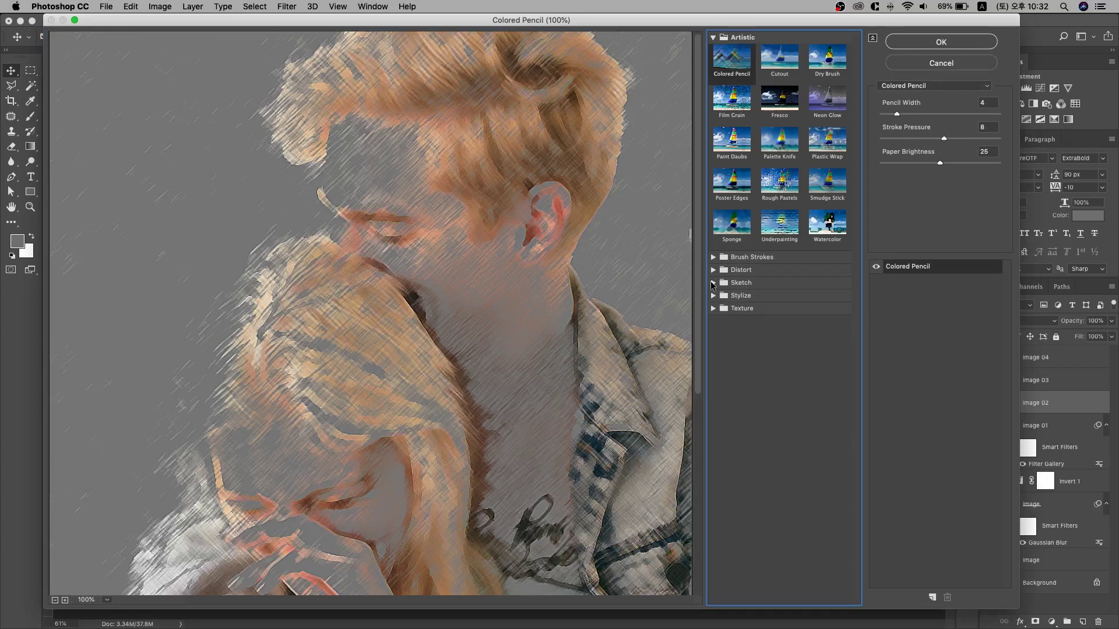
left_click(713, 284)
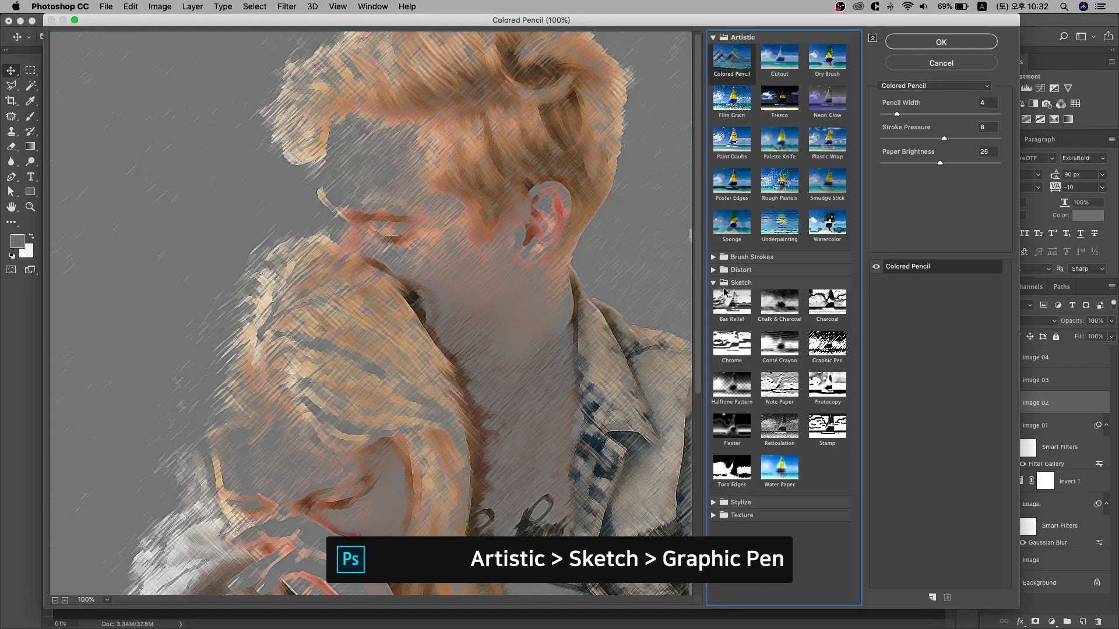
left_click(828, 345)
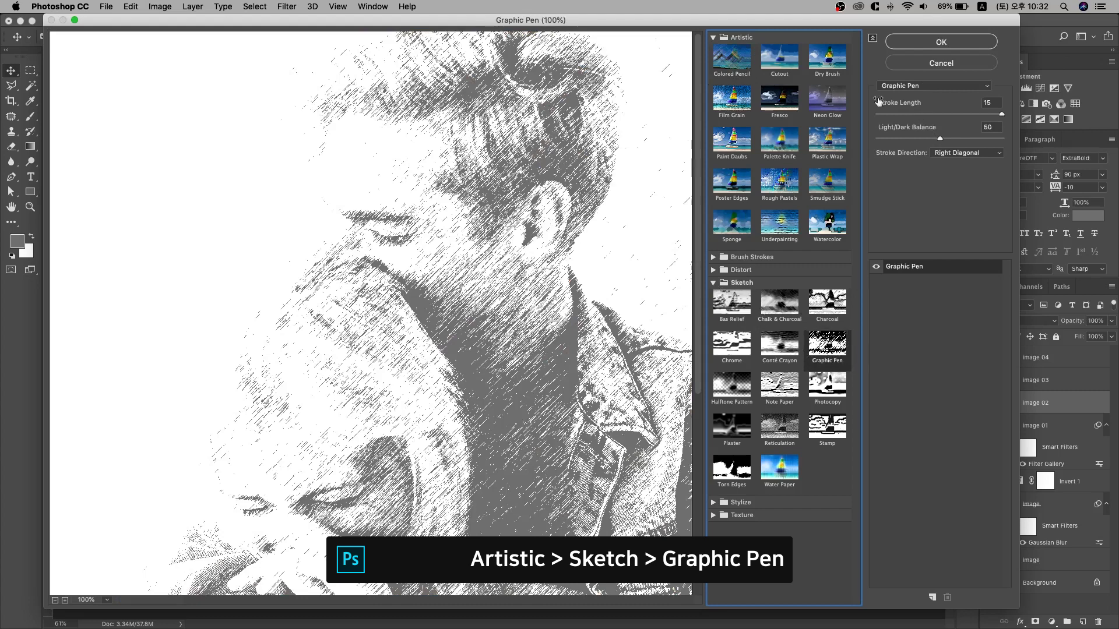
mouse_move(1001, 115)
left_mouse_down()
mouse_move(908, 112)
mouse_move(1011, 117)
left_mouse_up()
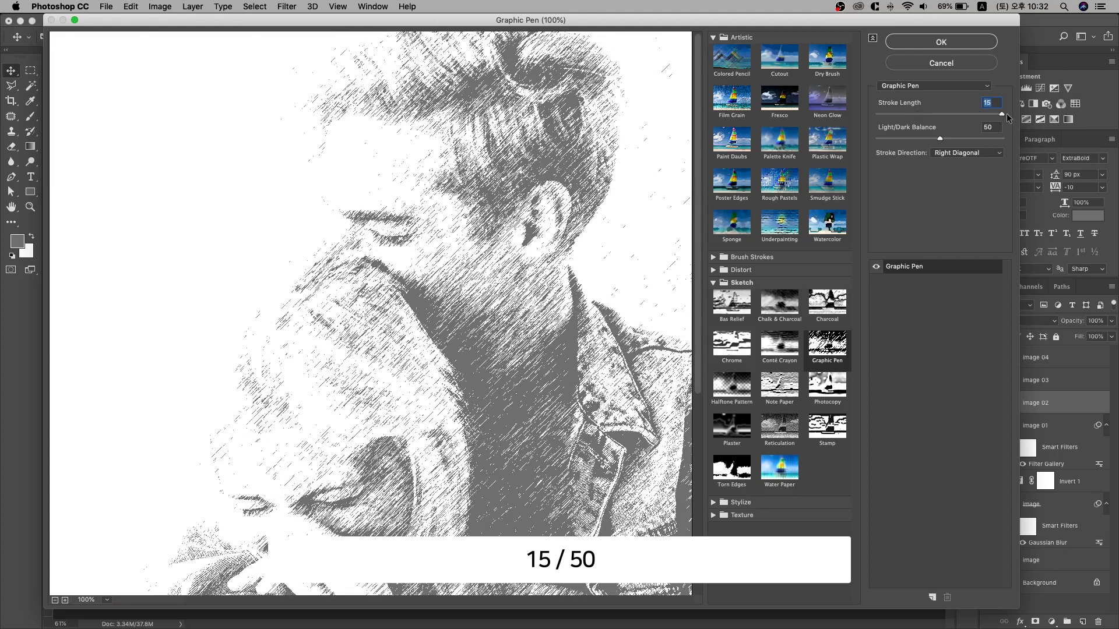
left_click(939, 139)
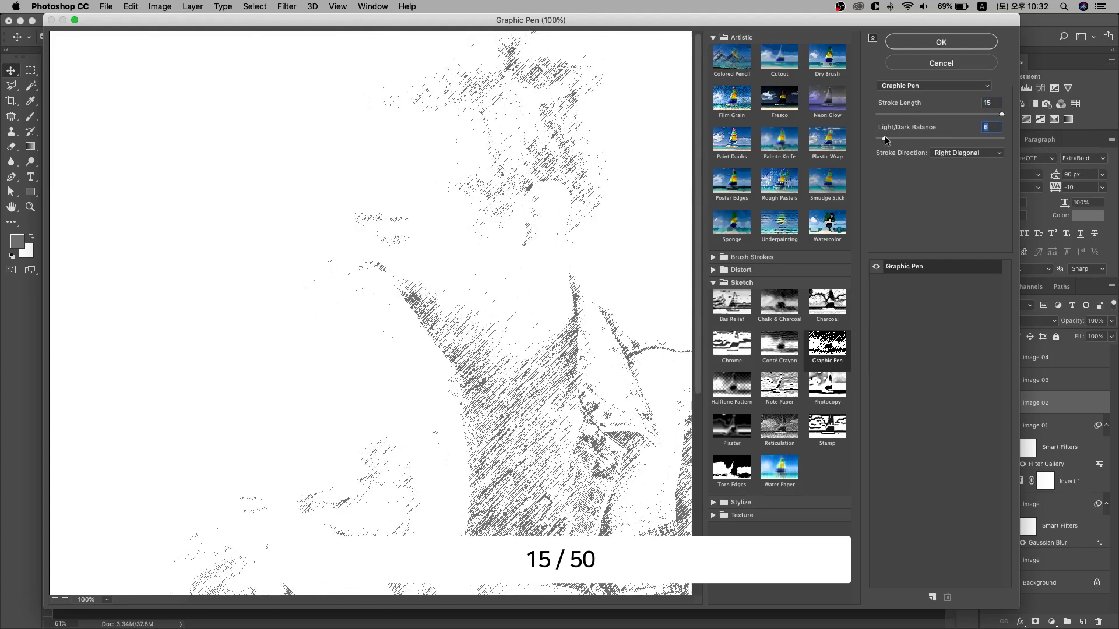
left_click(940, 43)
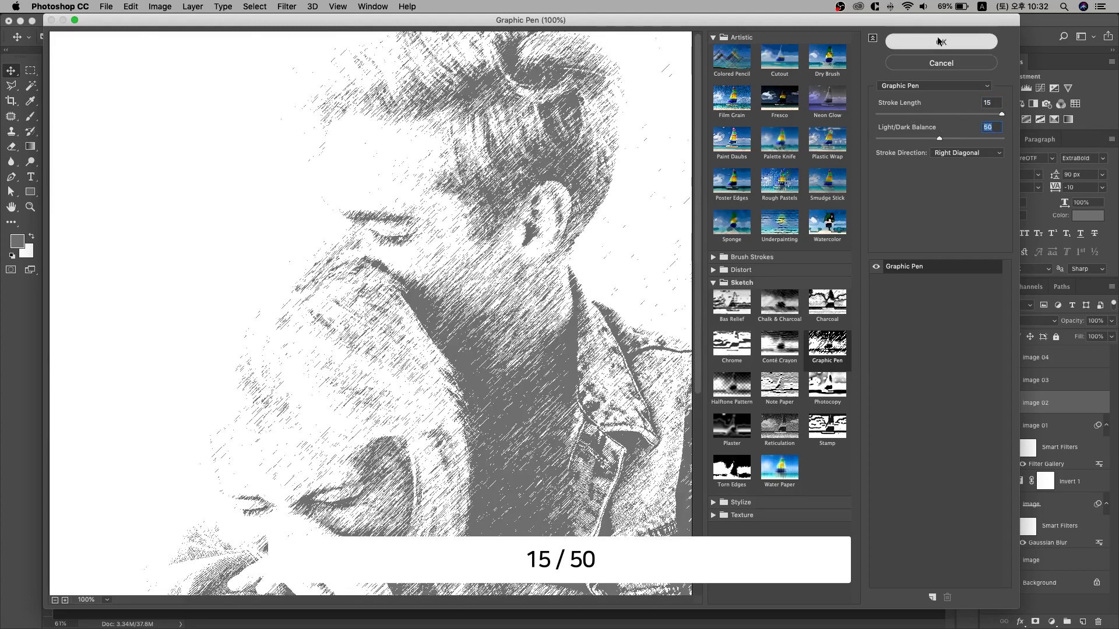
Set image 02 to Multiply blending at 20% opacity.
left_click(1010, 321)
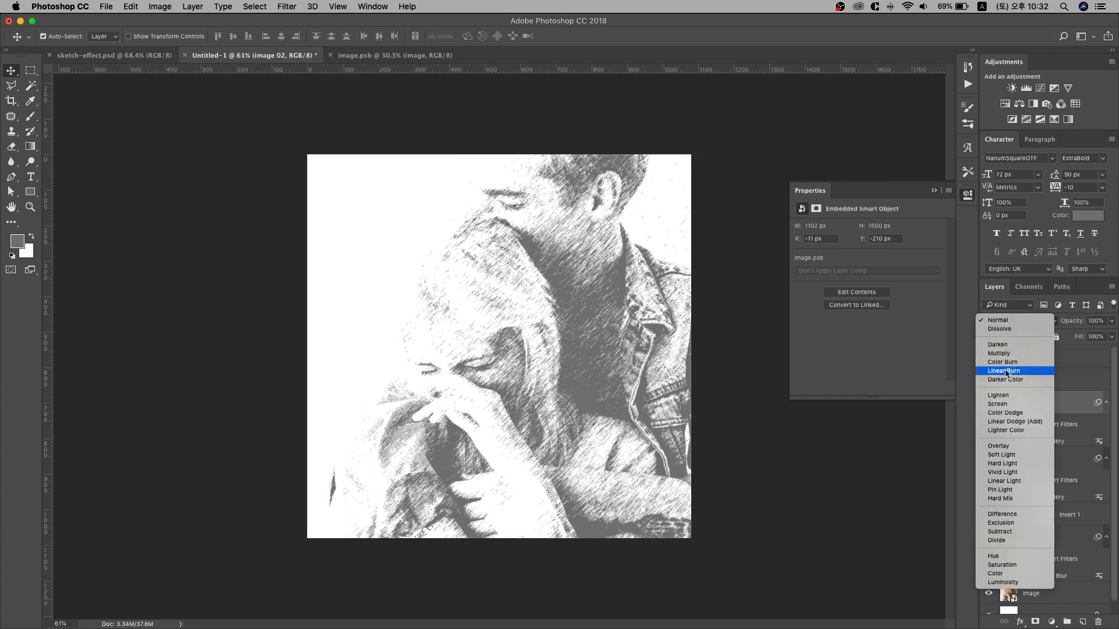
left_click(1005, 354)
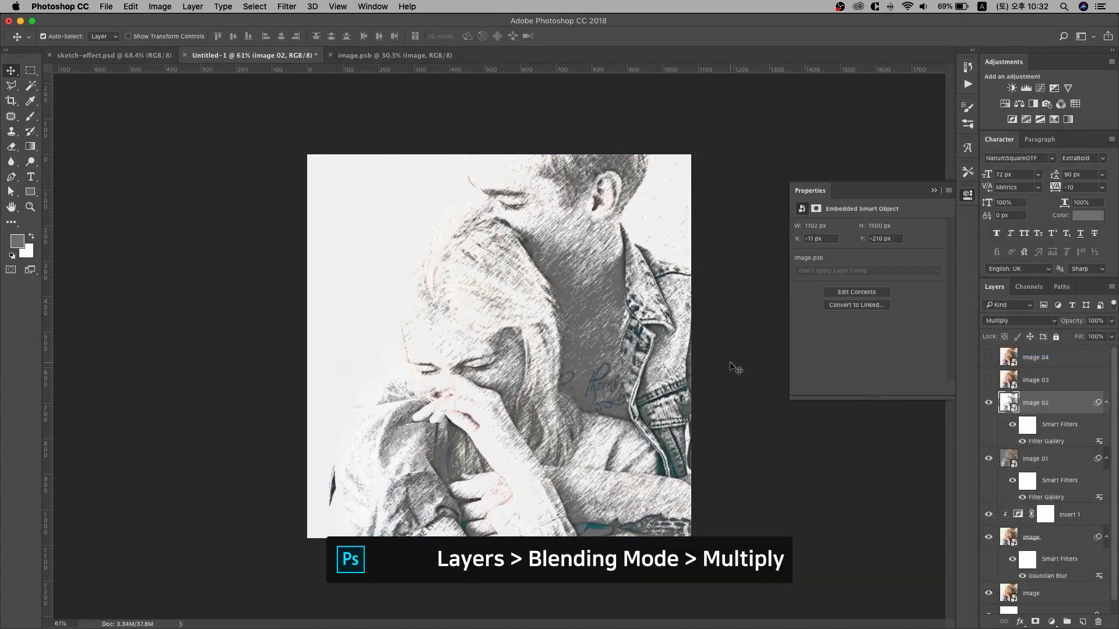
key("1")
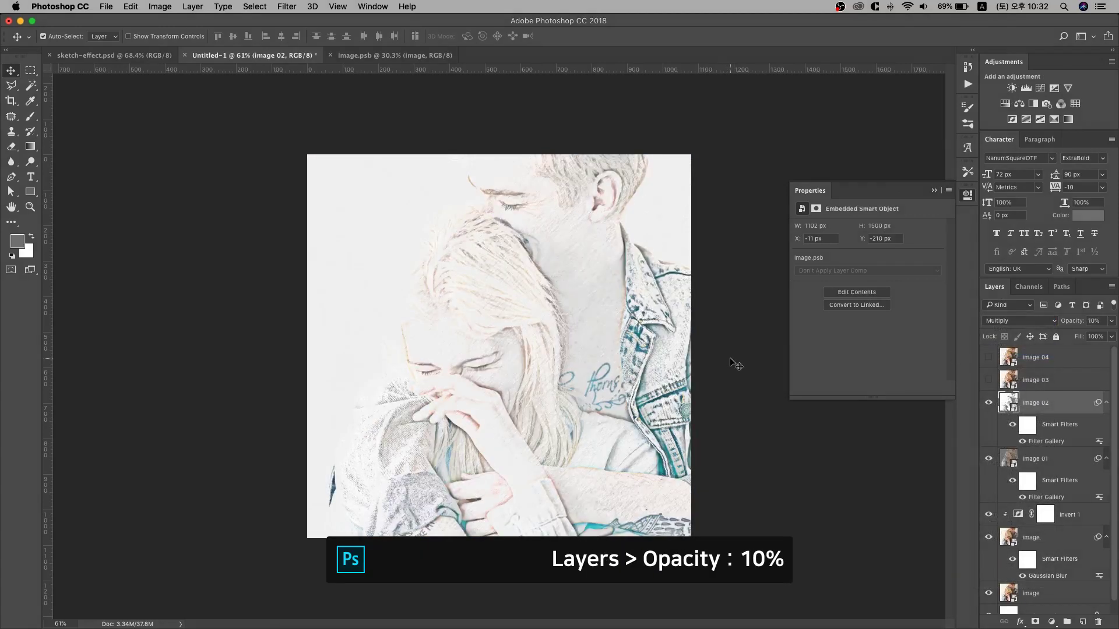
key("2")
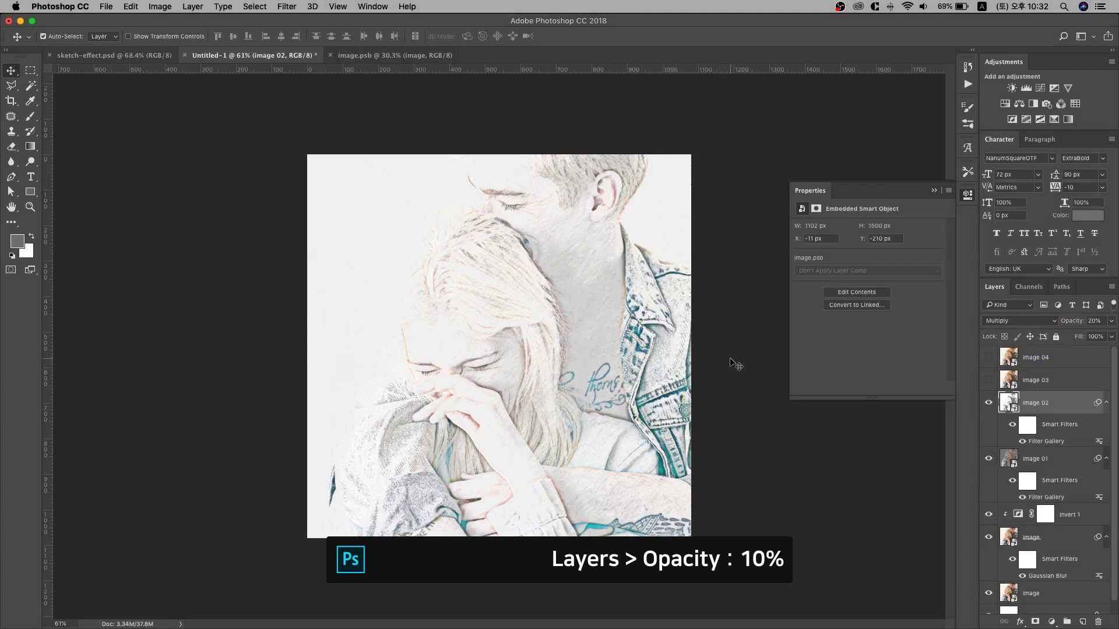
Show image 03 and apply the Charcoal filter with charcoal thickness 5, detail 5 and light/dark balance 85.
left_click(1009, 382)
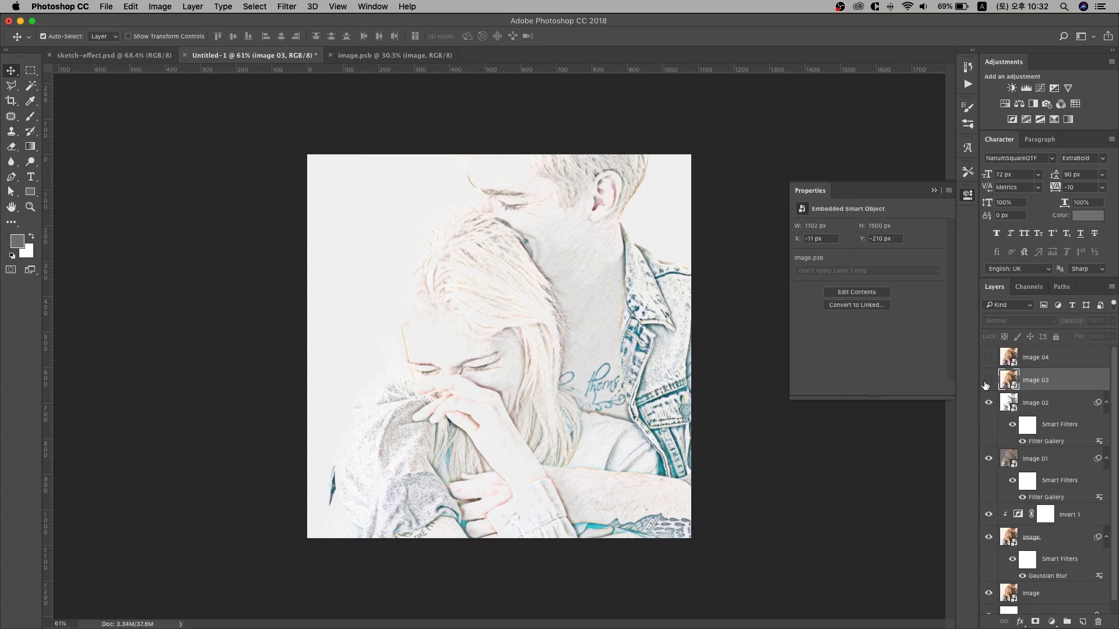
left_click(988, 380)
left_click(281, 7)
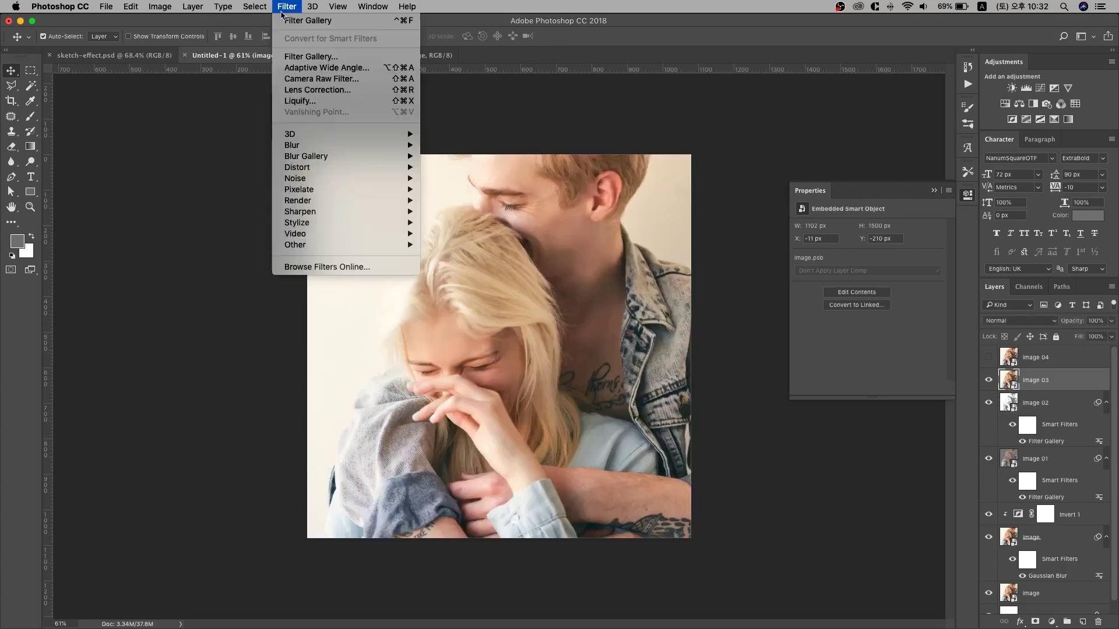
left_click(301, 58)
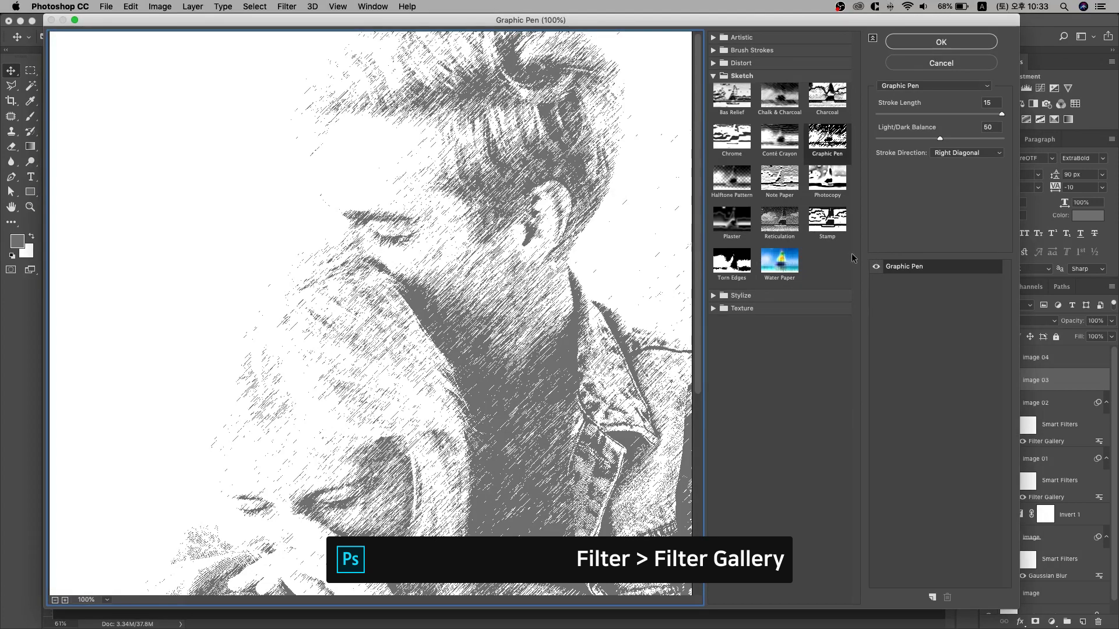
left_click(823, 100)
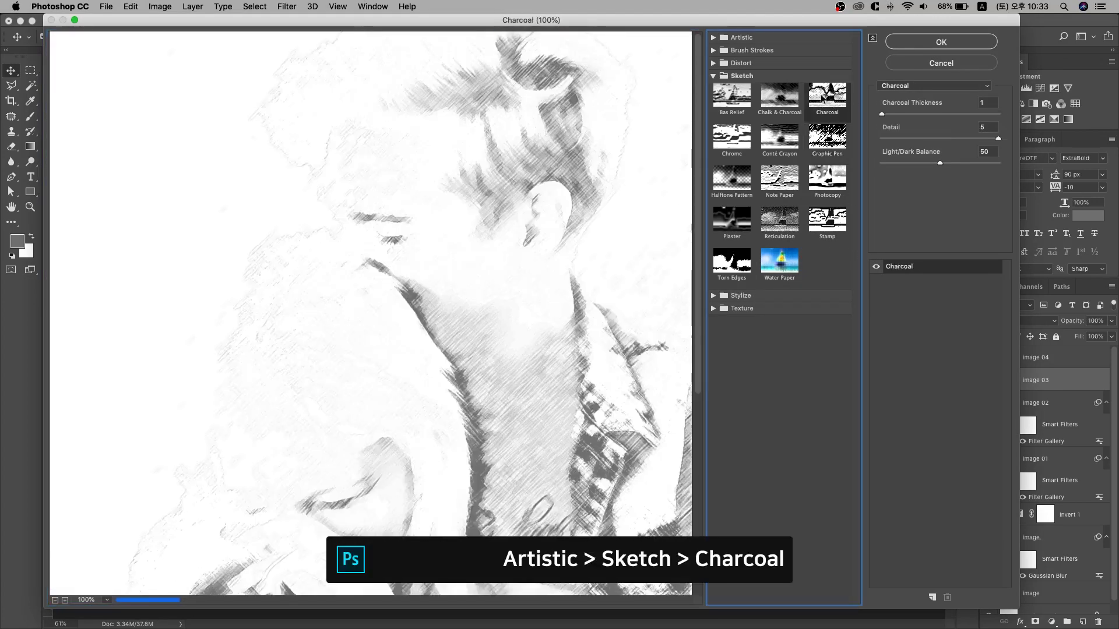
scroll(551, 128, "down", 2)
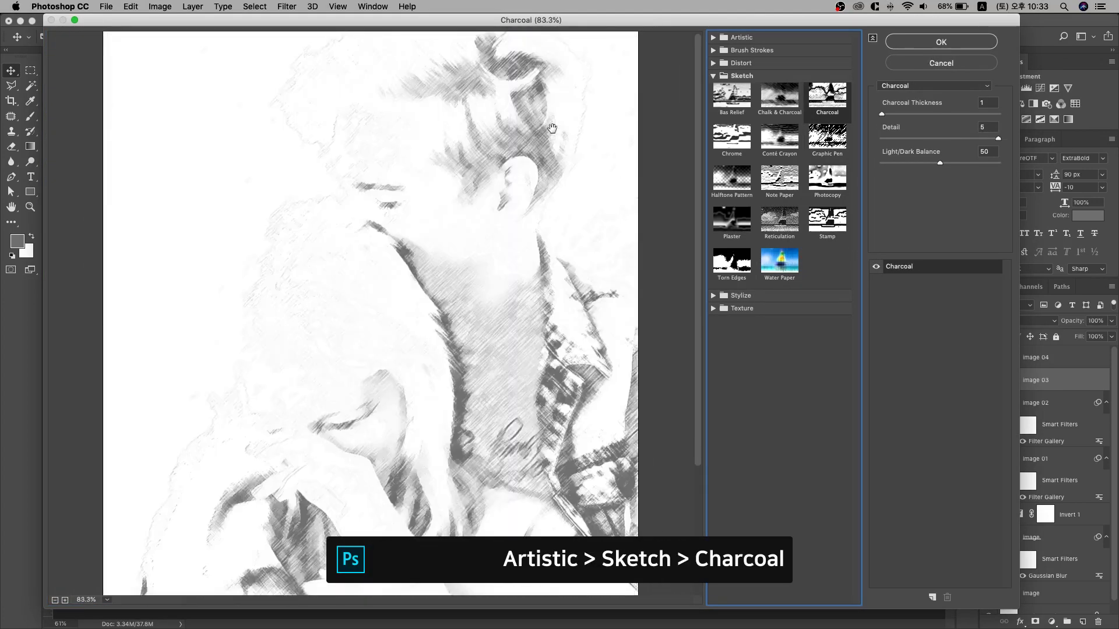
left_click(551, 132)
key("Return")
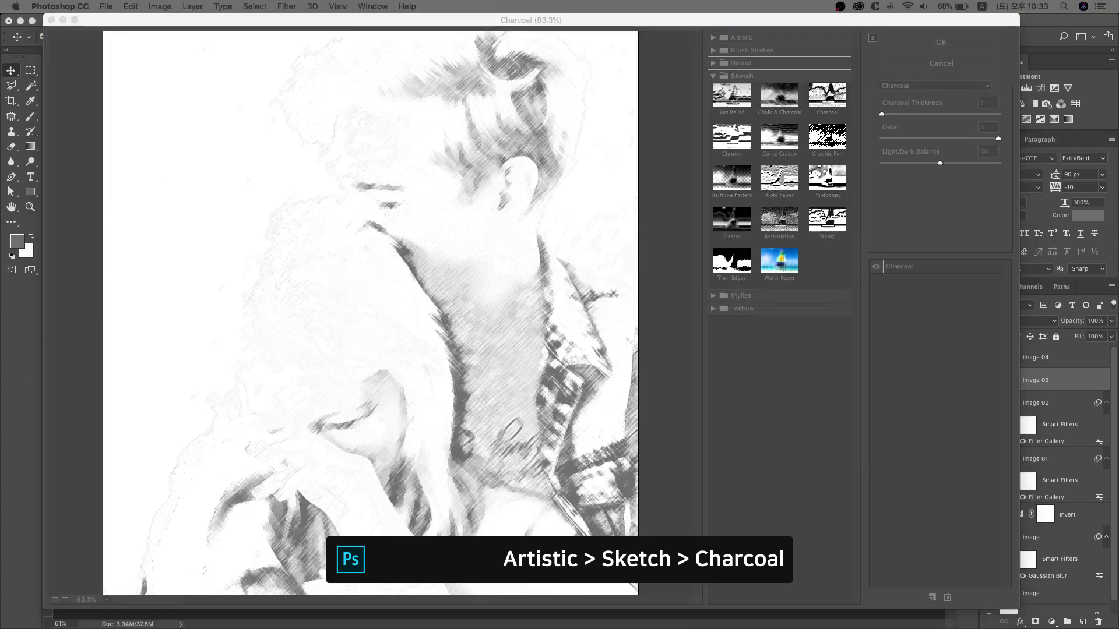
left_click_drag(882, 113, 923, 115)
mouse_move(931, 113)
left_mouse_down()
mouse_move(912, 114)
mouse_move(950, 114)
left_mouse_up()
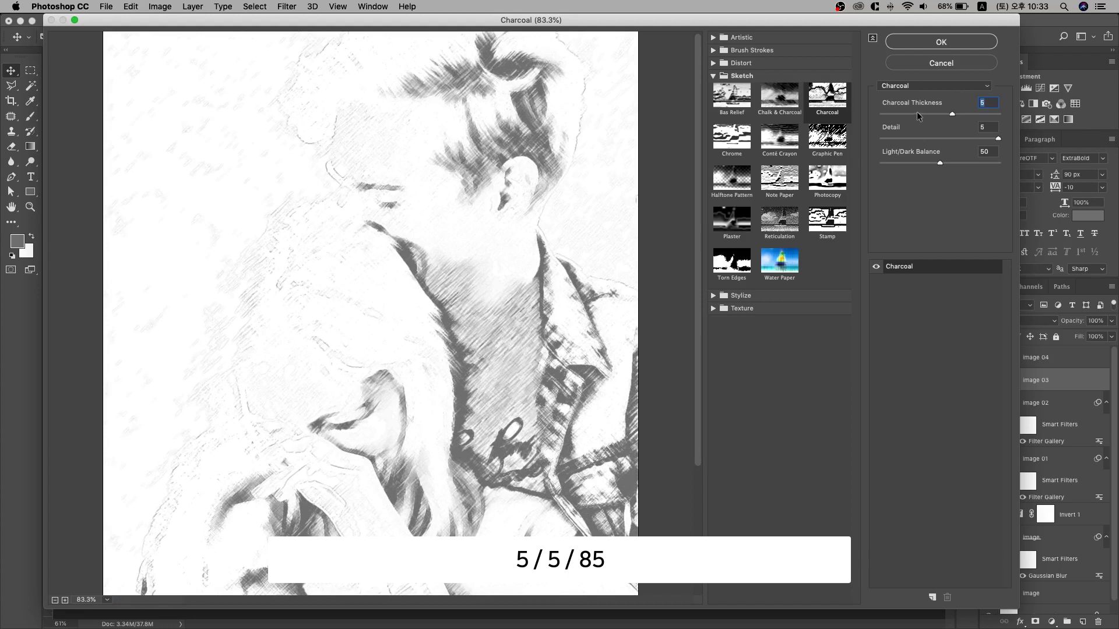
left_click_drag(939, 162, 981, 161)
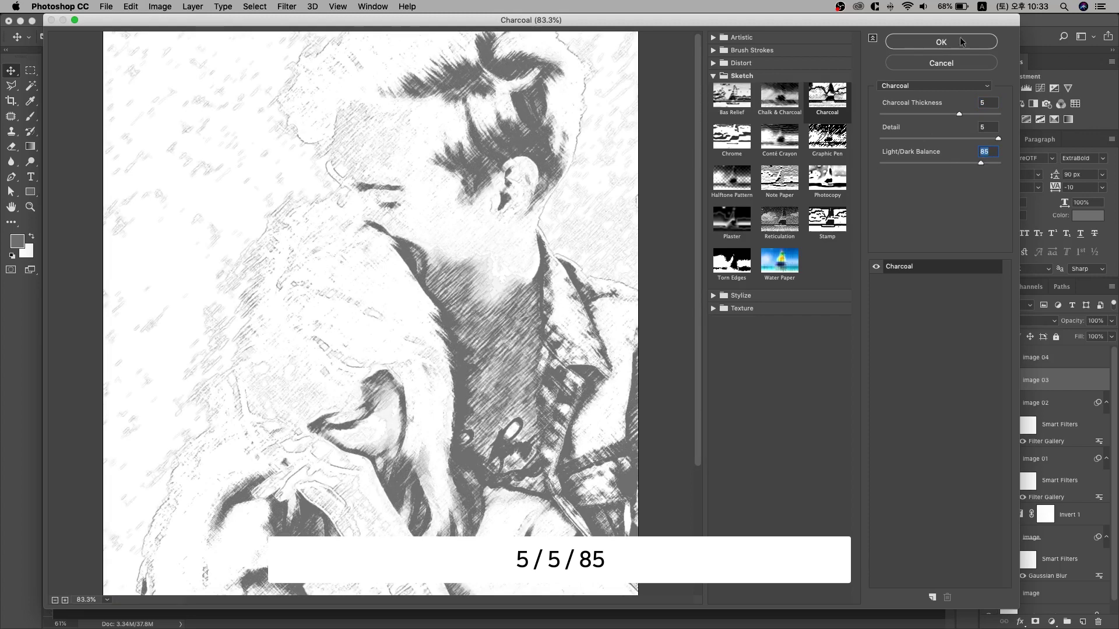
left_click(914, 37)
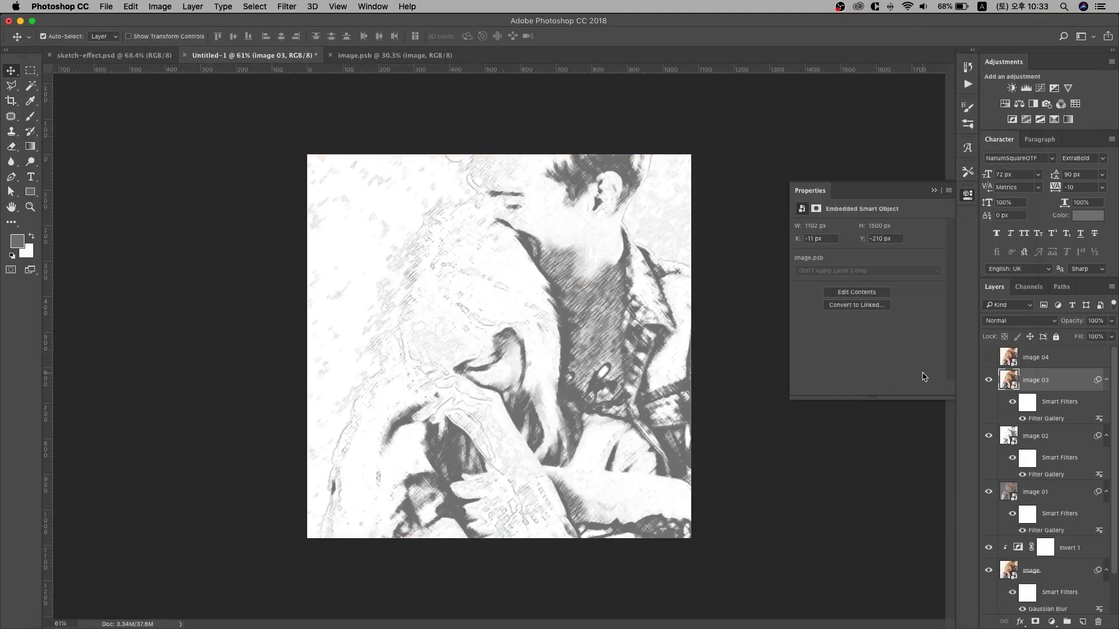
Set image 03 to Multiply blending at 10% opacity.
left_click(1001, 322)
left_click(999, 353)
key("1")
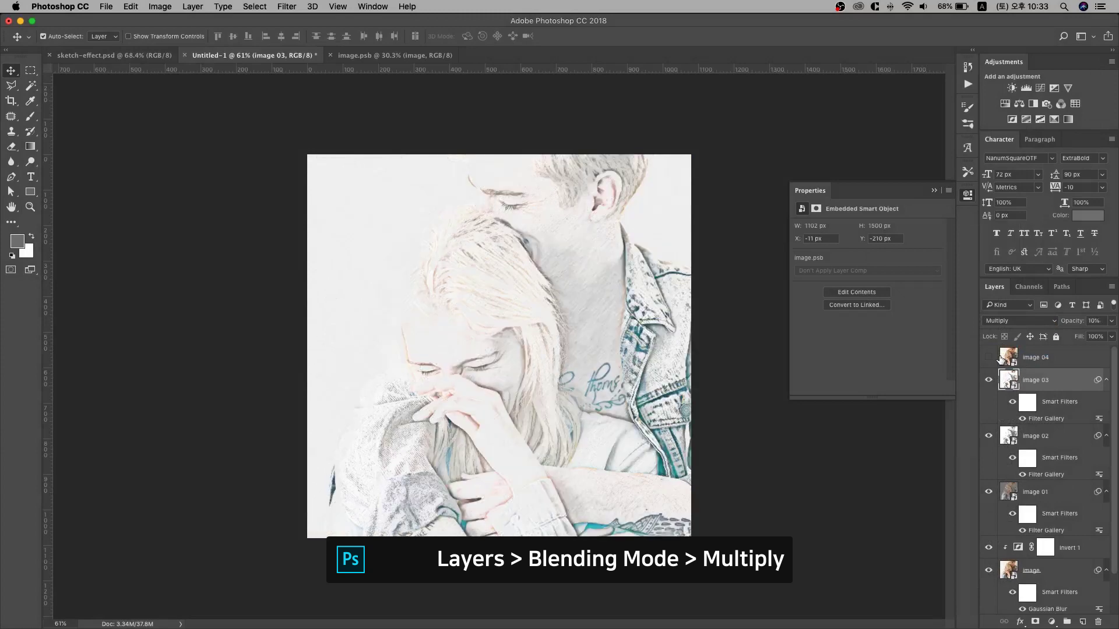
Try image 03 at 11%, 20%, 45%, 0% and 100% opacity, and return it to 10%.
left_click(1114, 323)
left_click_drag(1061, 336, 1062, 338)
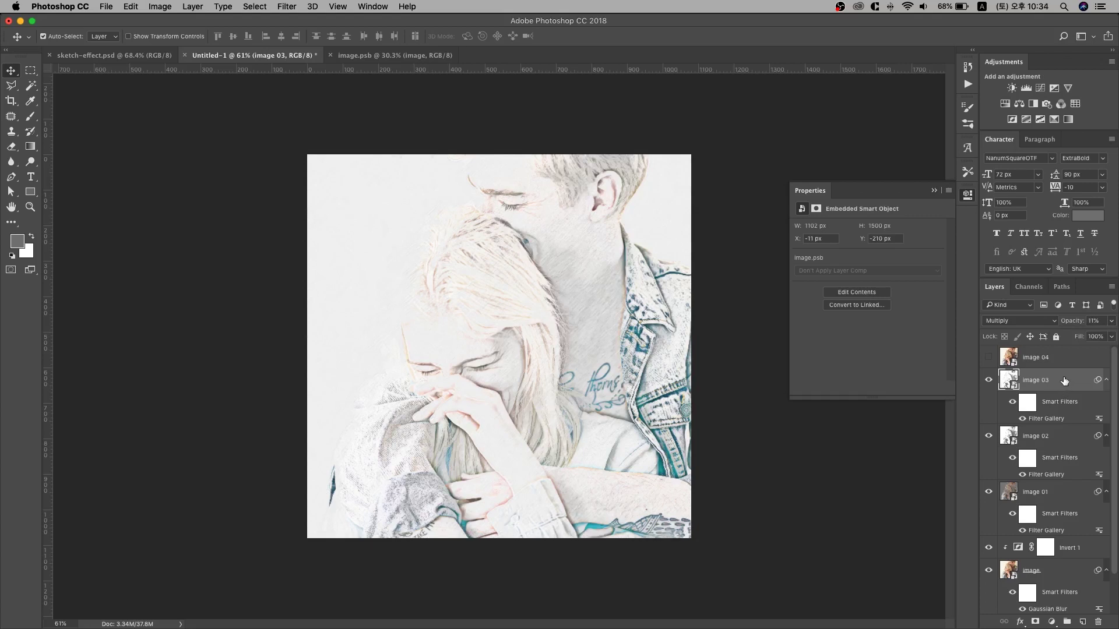
key("2")
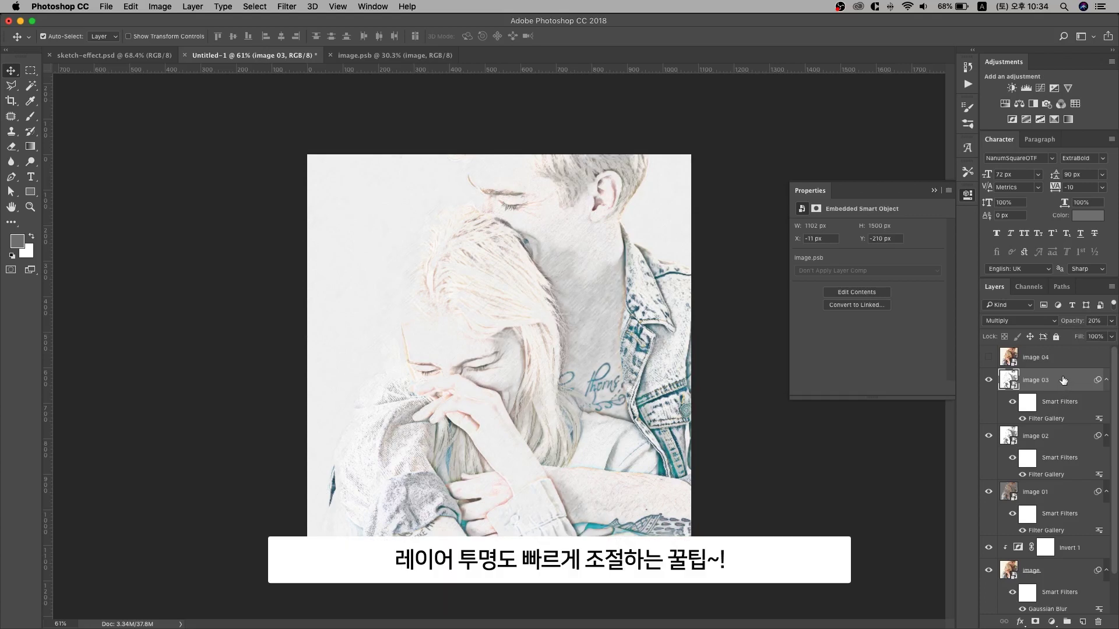
key("3")
key("4")
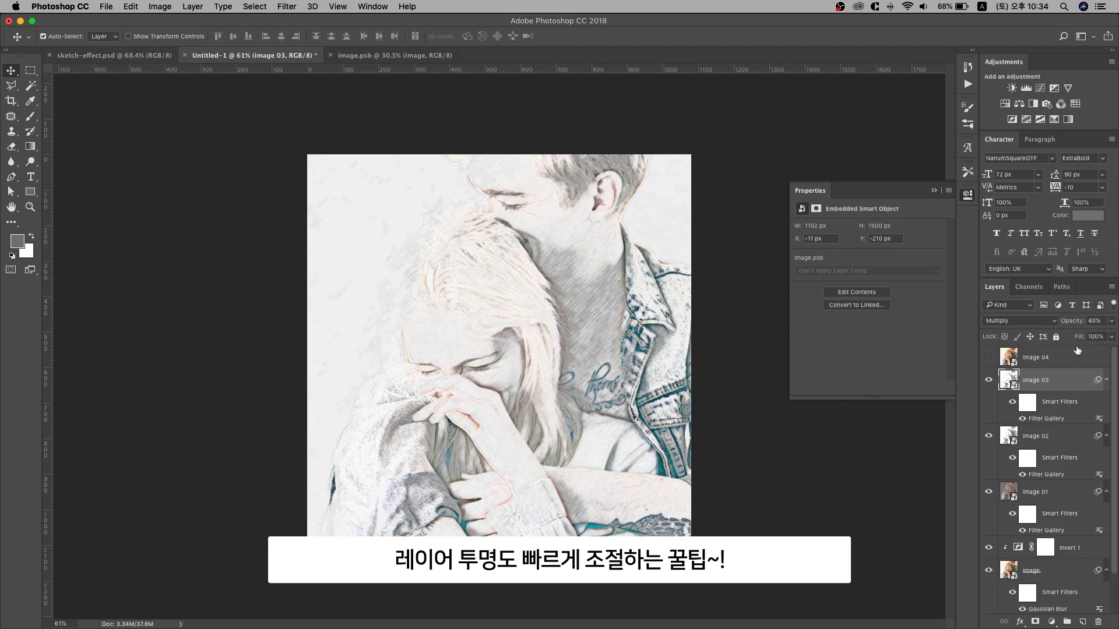
key("0")
key("0")
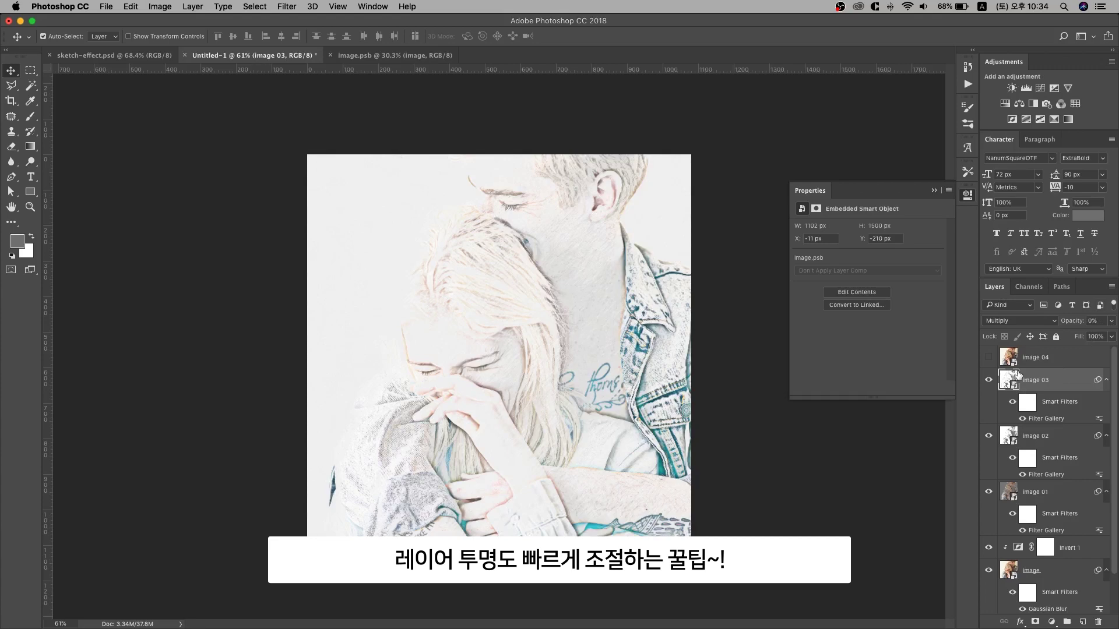
key("0")
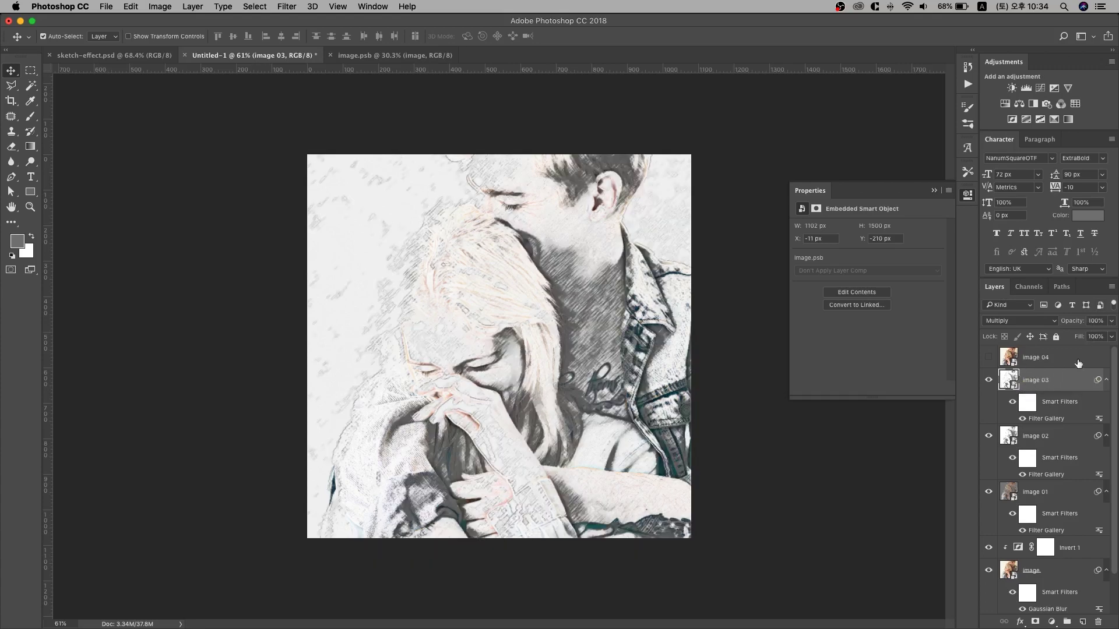
key("1")
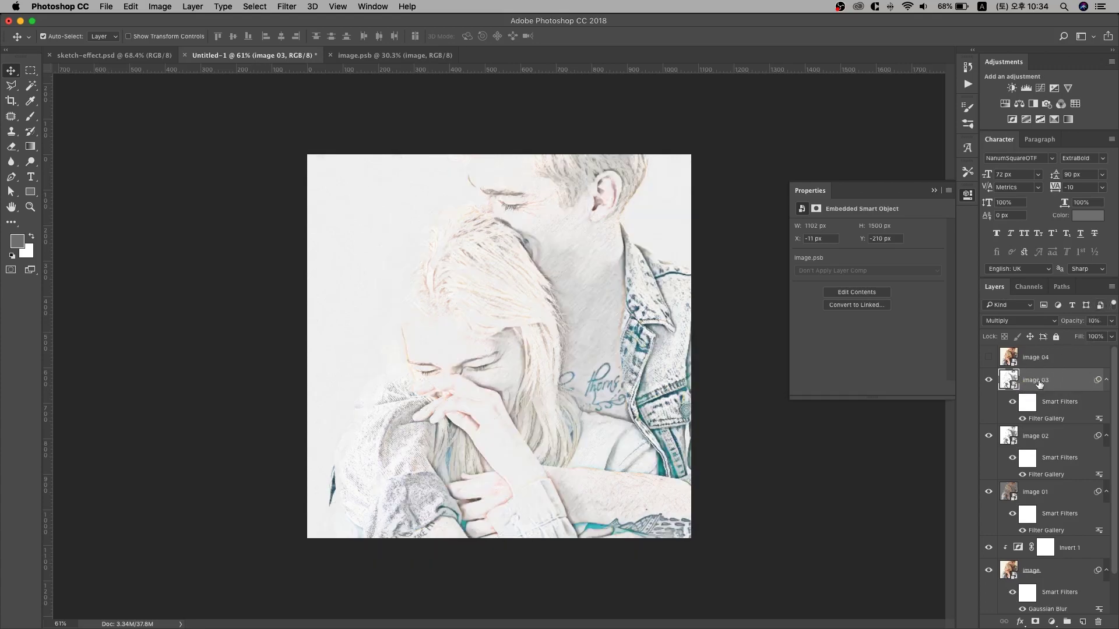
Show image 04 and apply the Glowing Edges filter with edge width 1, edge brightness 14 and smoothness 8.
left_click(990, 358)
left_click(1044, 357)
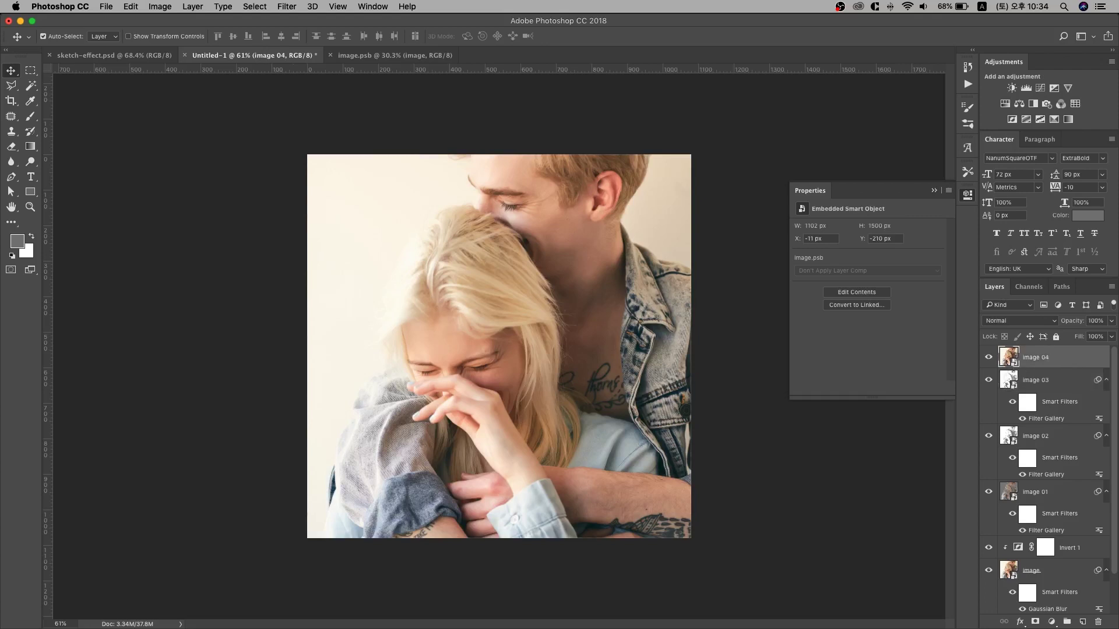
left_click(286, 7)
left_click(314, 57)
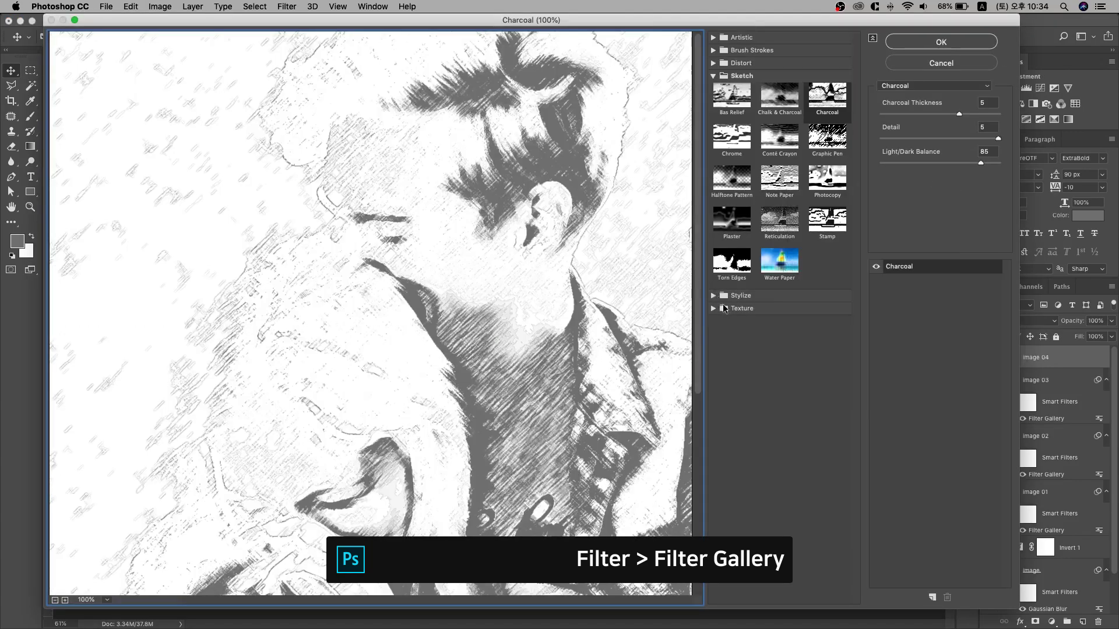
left_click(715, 297)
left_click(733, 315)
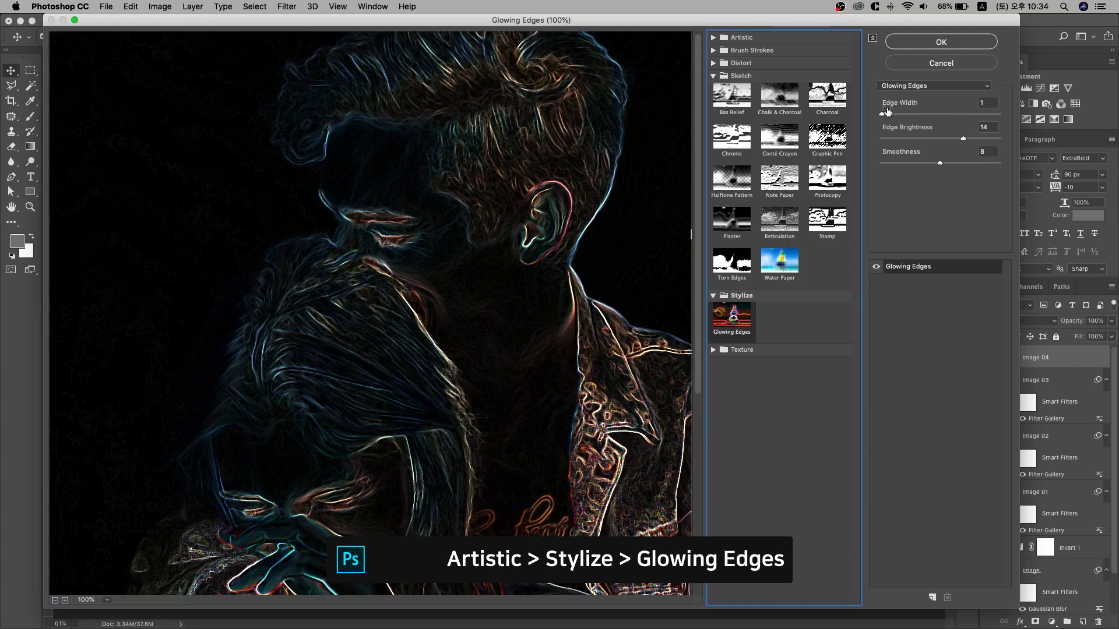
mouse_move(885, 113)
left_mouse_down()
mouse_move(896, 116)
mouse_move(880, 117)
left_mouse_up()
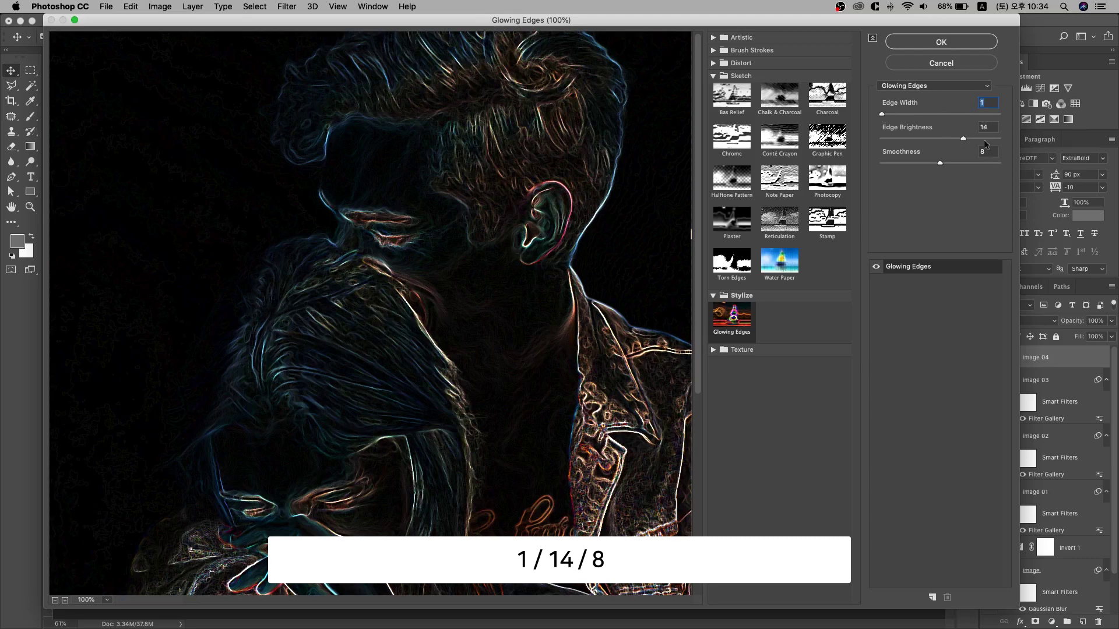
left_click(936, 44)
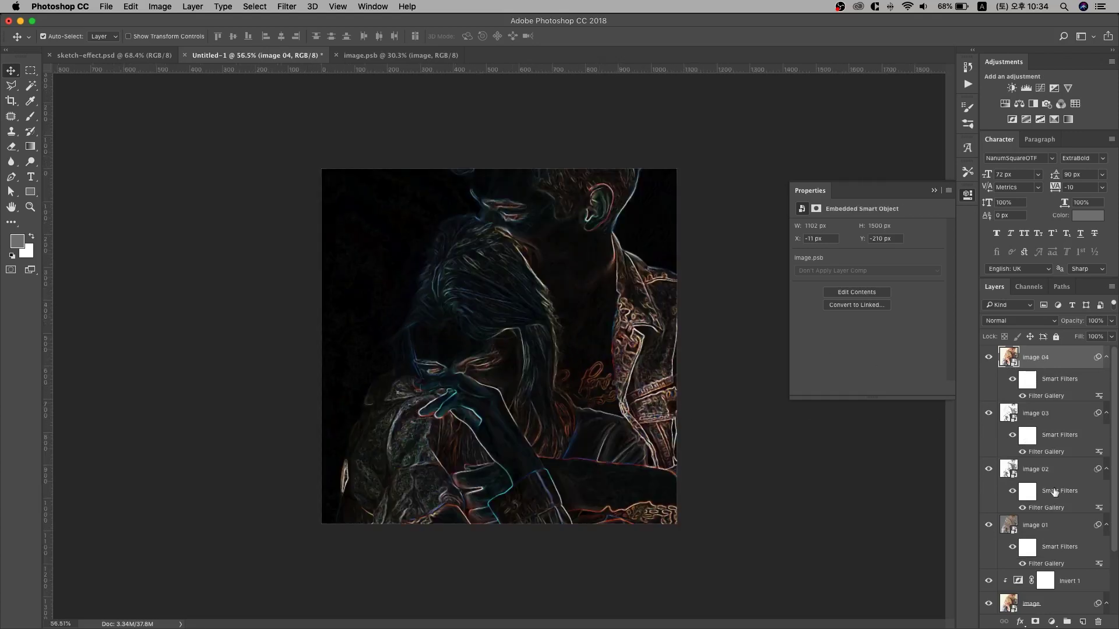
Duplicate the Invert adjustment layer, move the copy above image 04 and clip it to image 04.
left_click(1078, 585)
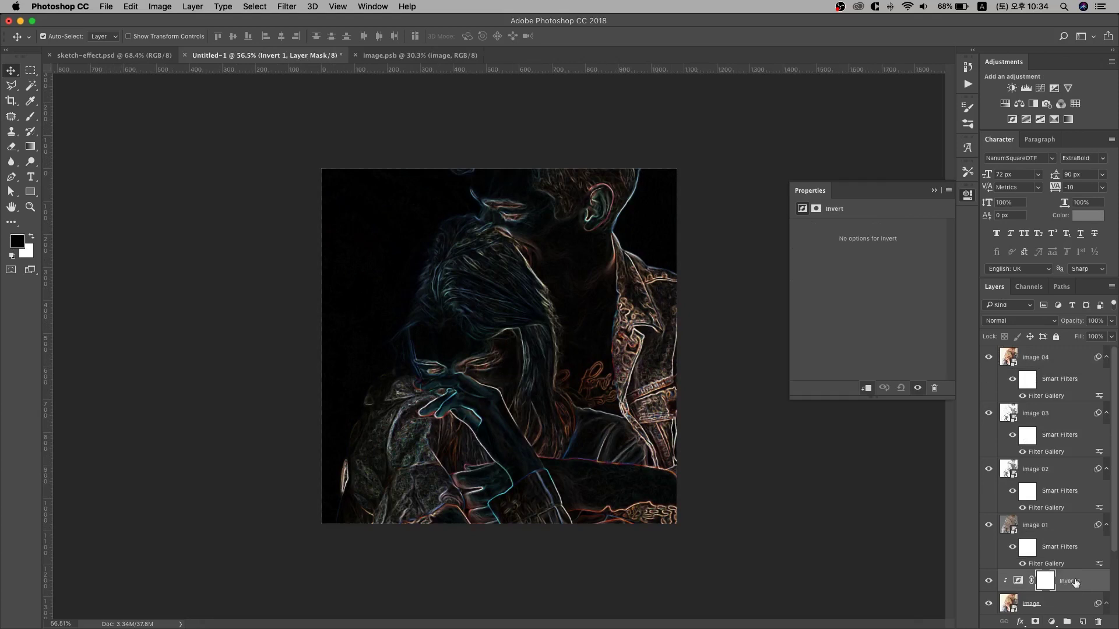
key("super+j")
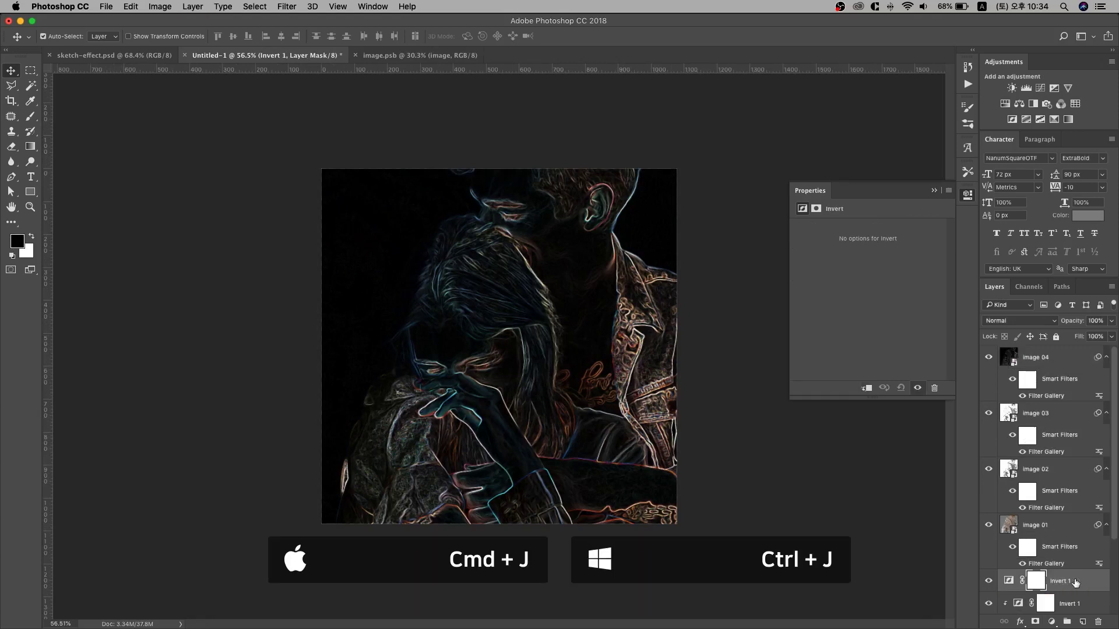
left_click_drag(1055, 593, 1031, 355)
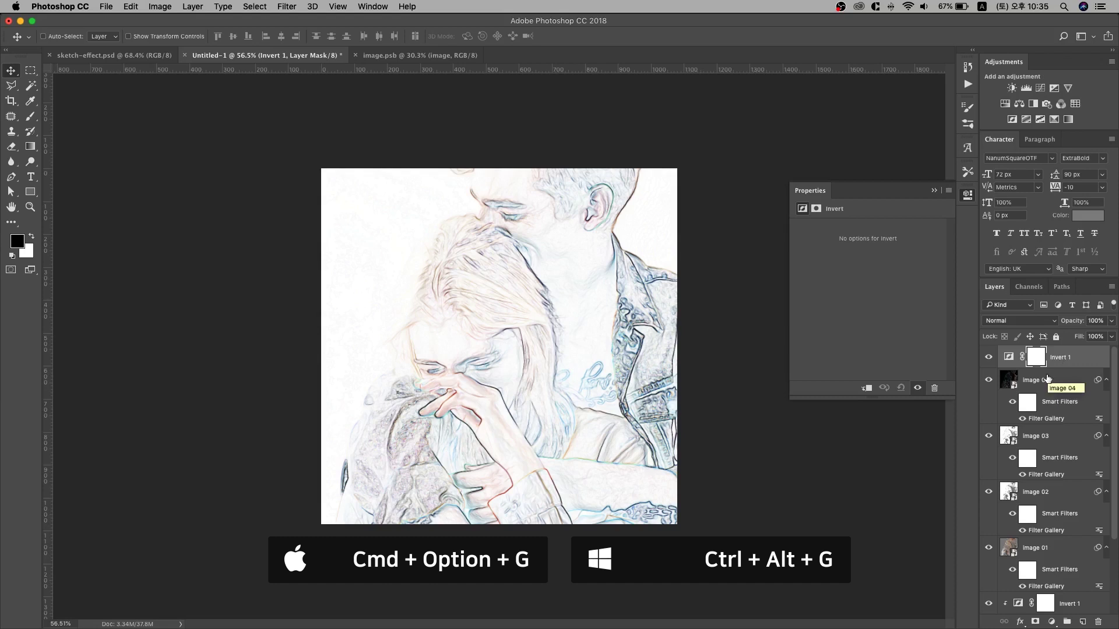
key("super+alt+g")
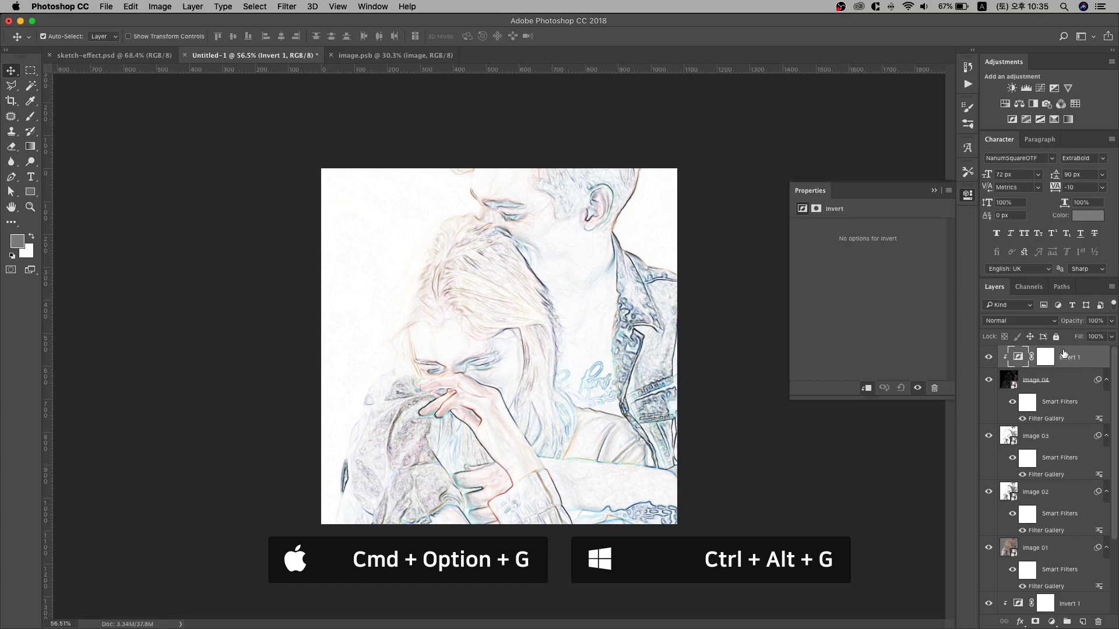
Set image 04 to Multiply blending, try several opacities and settle on 70%.
left_click(1070, 384)
left_click(1024, 326)
left_click(1007, 356)
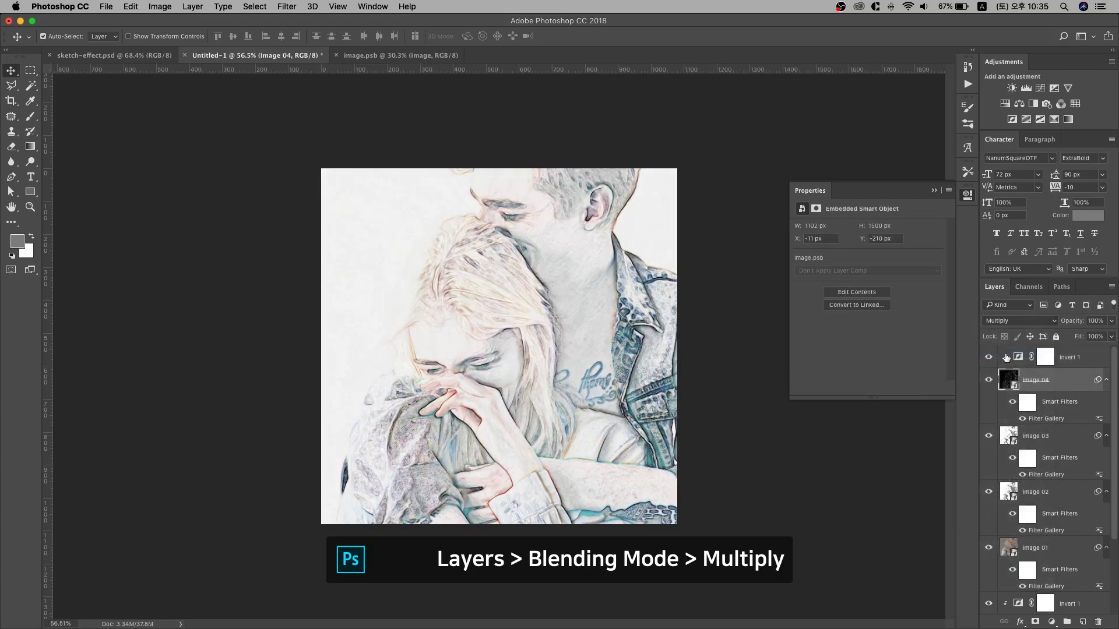
key("7")
key("6")
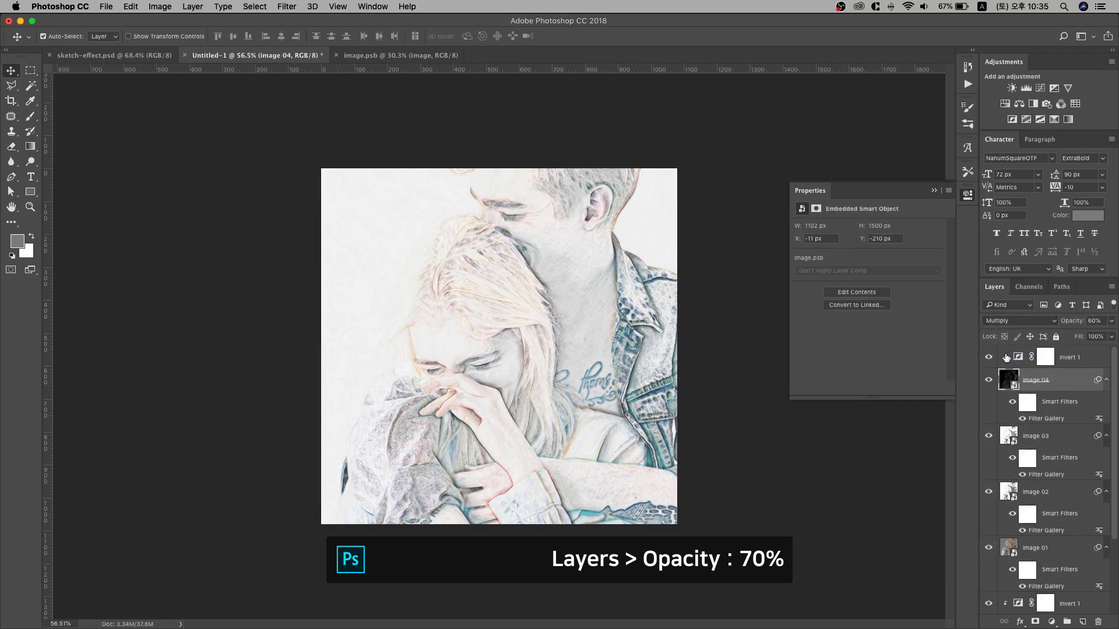
key("3")
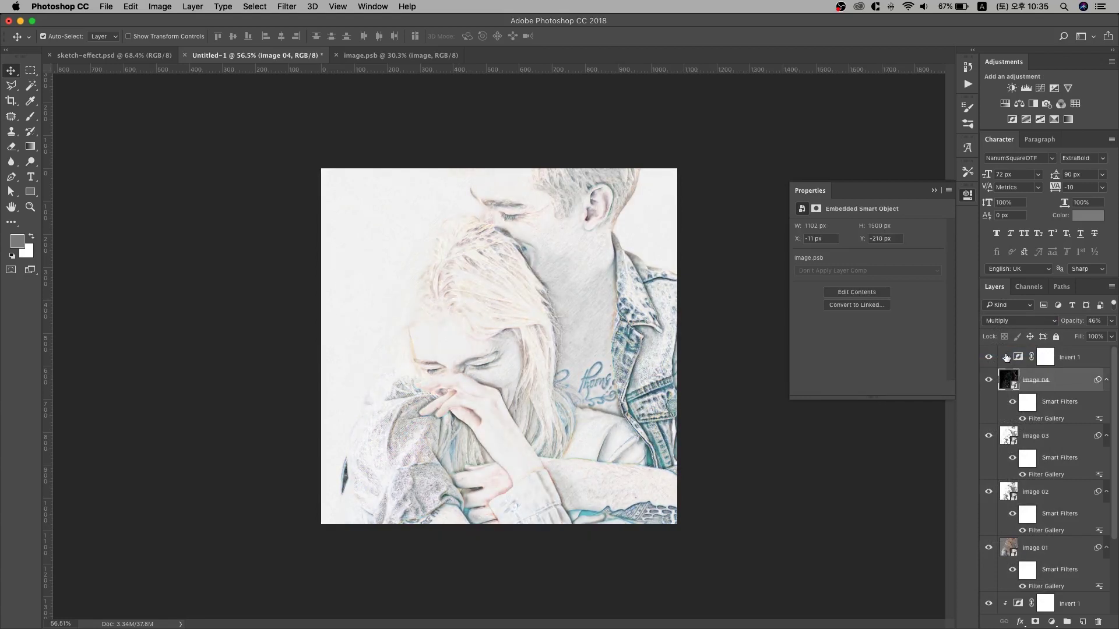
key("7")
key("8")
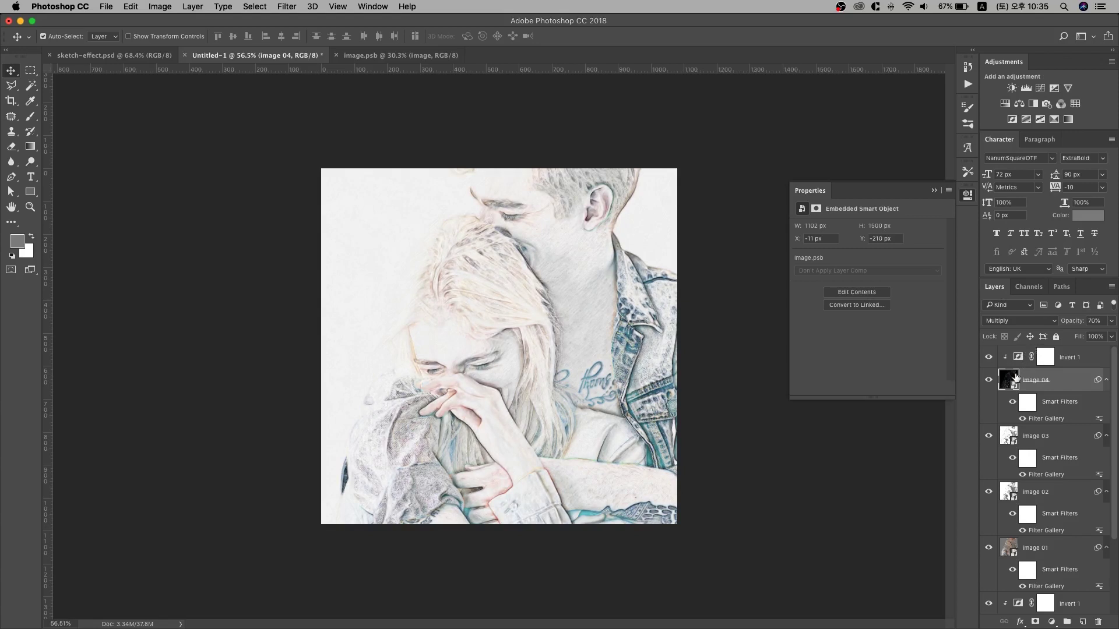
Add a Black & White adjustment layer above the Invert layer clipped to image 04.
left_click(1073, 363)
left_click(1051, 622)
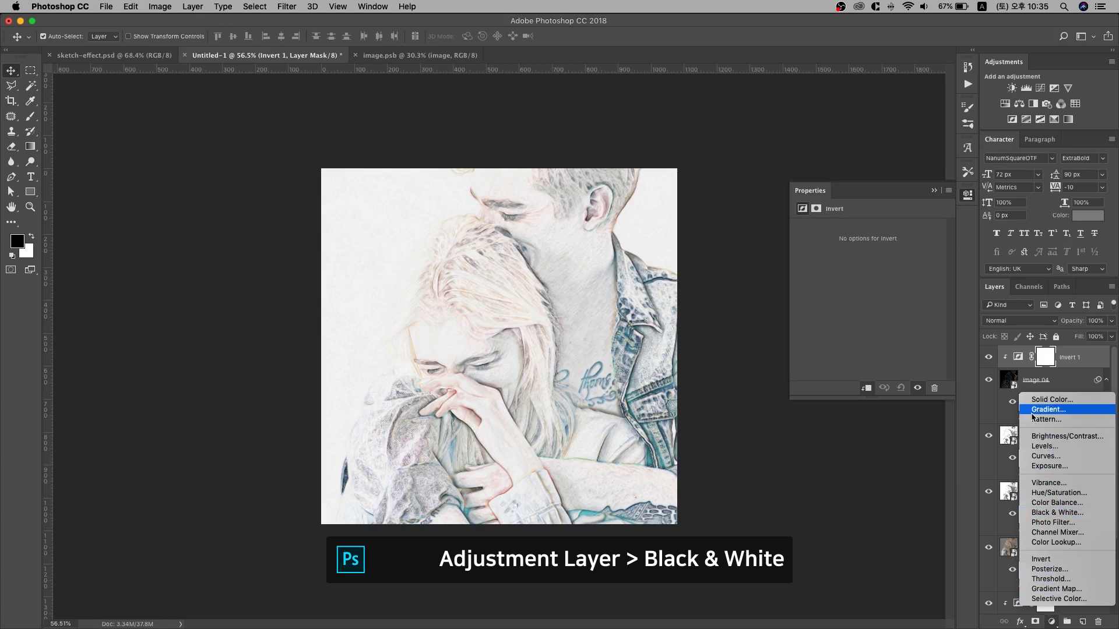
left_click(1074, 516)
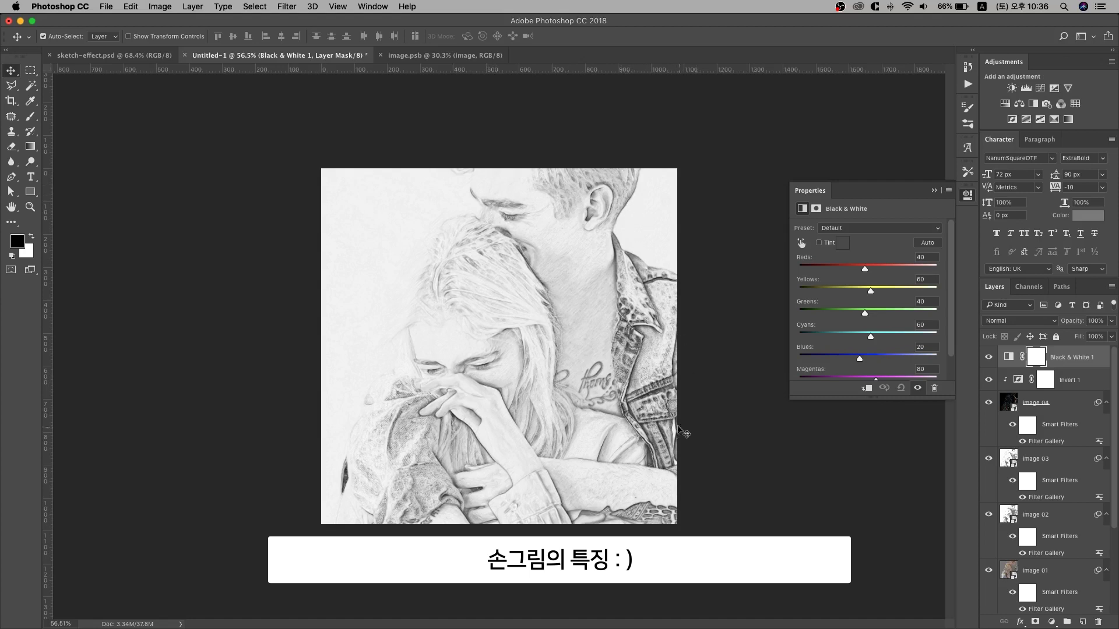
Group all layers from the Black & White adjustment down to the base image, leaving out the Background.
left_click(1076, 366)
scroll(1067, 466, "down", 5)
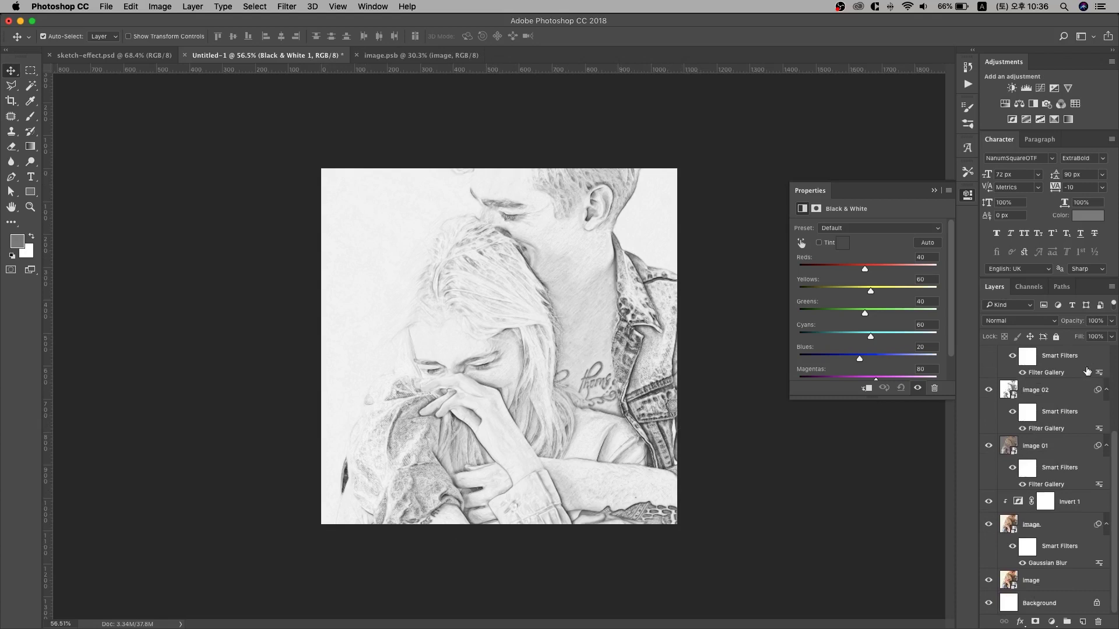
left_click(1044, 580, "shift")
key("super+g")
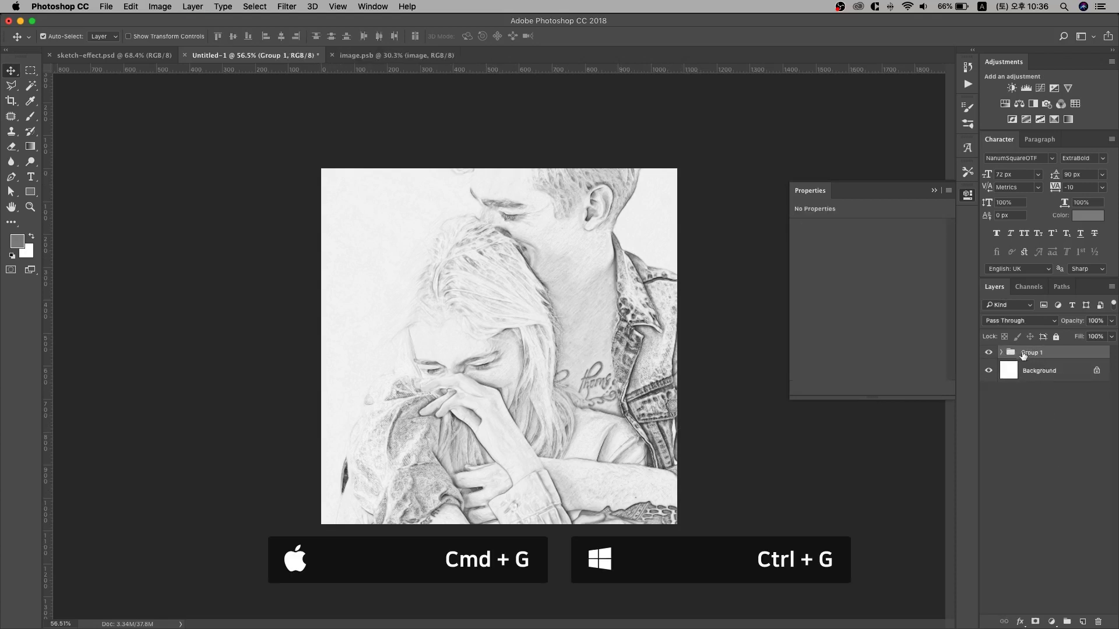
Add a layer mask to the group and ready a black Soft Round brush at 400 px.
left_click(1036, 621)
left_click(28, 118)
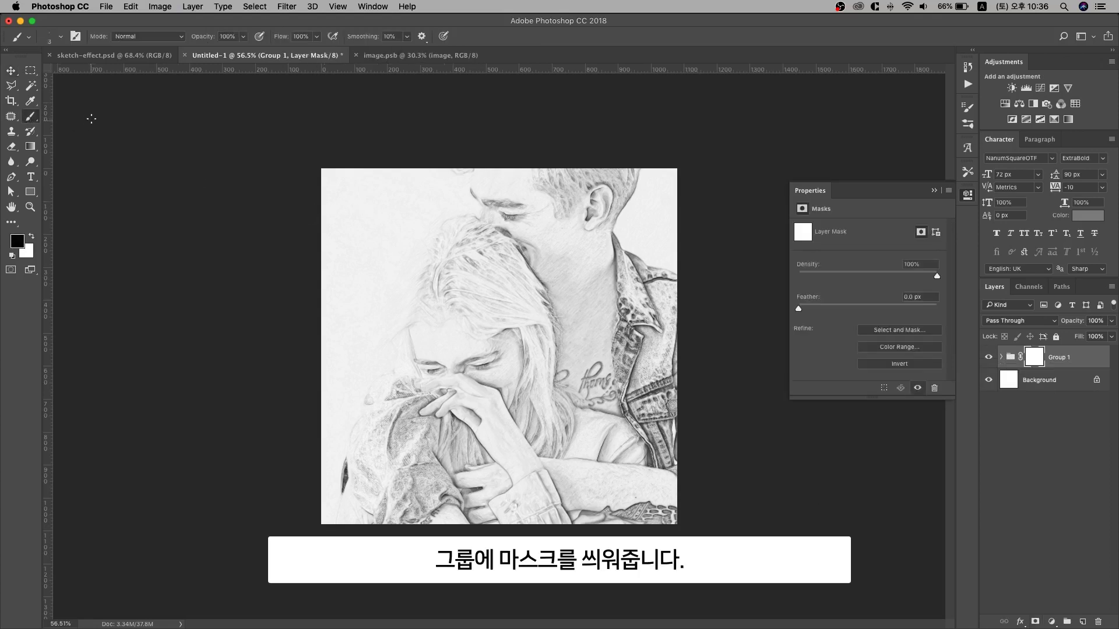
left_click(61, 37)
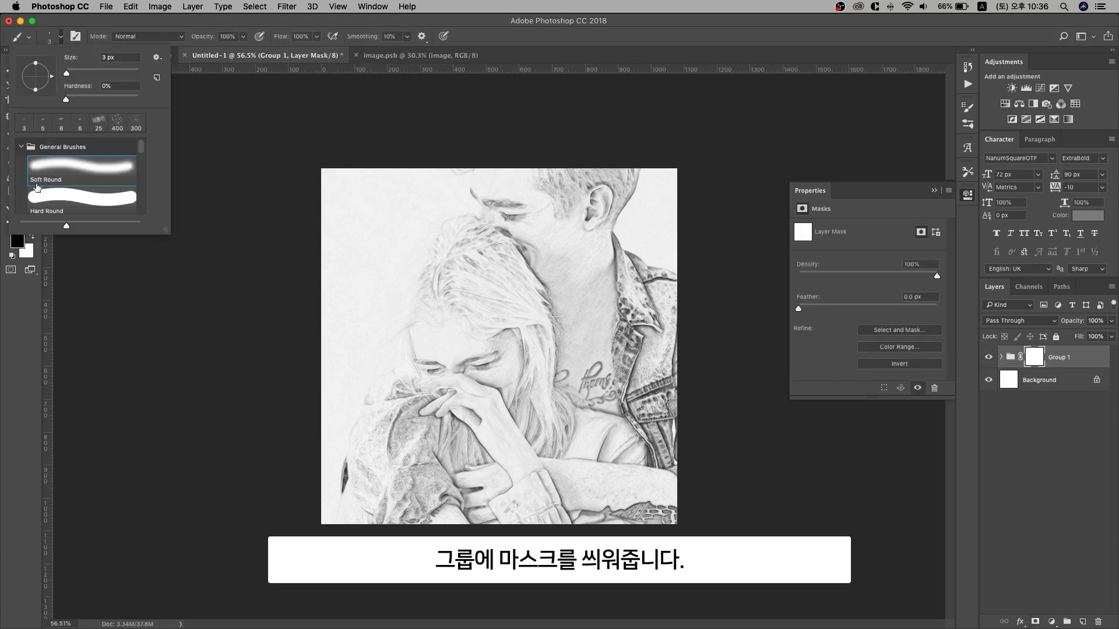
left_click(352, 250)
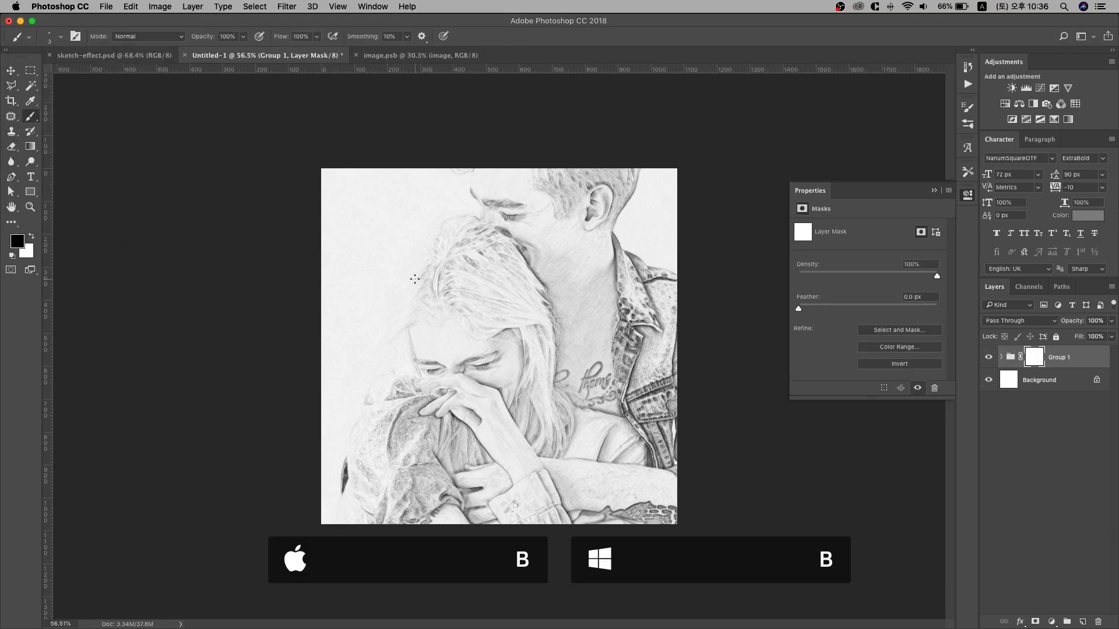
key("bracketright")
key("bracketright")
key("bracketright")
key("bracketright")
key("bracketright")
key("bracketright")
key("bracketright")
key("bracketright")
key("bracketright")
key("bracketright")
key("bracketright")
key("bracketright")
key("bracketright")
key("bracketright")
key("bracketright")
key("bracketright")
key("bracketleft")
key("bracketleft")
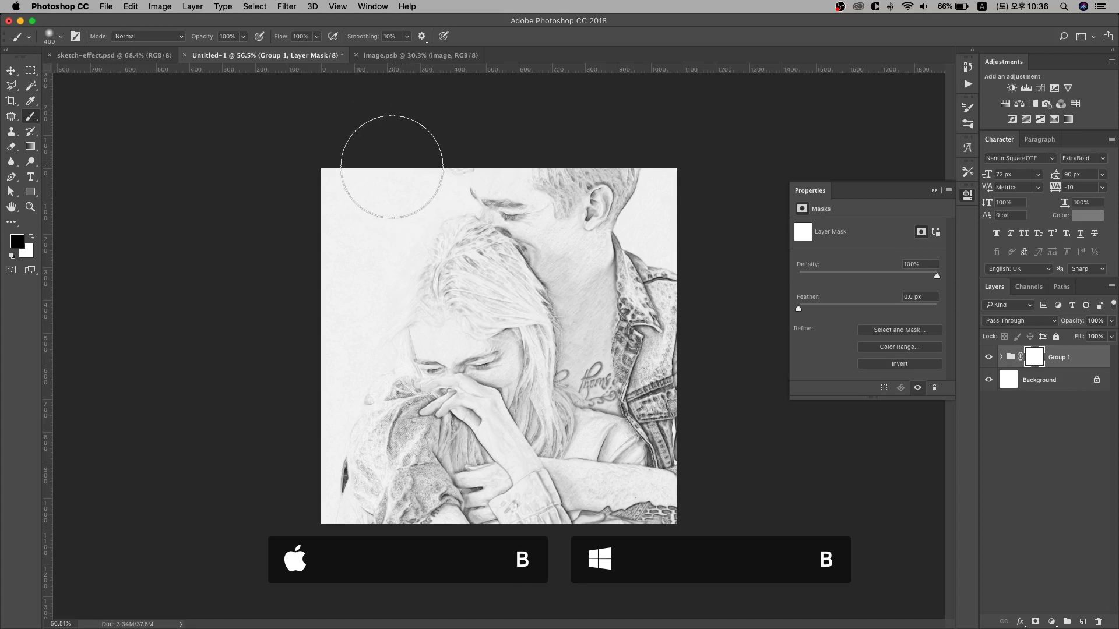
Paint the group's mask black around the canvas edges to fade the drawing out, and reduce the brush to 175 px.
left_click_drag(457, 115, 711, 173)
left_click_drag(479, 89, 676, 167)
mouse_move(570, 93)
left_mouse_down()
mouse_move(725, 207)
mouse_move(604, 80)
mouse_move(691, 148)
mouse_move(683, 161)
mouse_move(653, 122)
mouse_move(720, 192)
mouse_move(723, 341)
mouse_move(714, 221)
mouse_move(759, 439)
mouse_move(737, 440)
mouse_move(746, 489)
mouse_move(709, 530)
mouse_move(730, 372)
left_mouse_up()
left_click_drag(287, 464, 439, 565)
mouse_move(661, 623)
left_mouse_down()
mouse_move(774, 530)
mouse_move(719, 337)
mouse_move(676, 474)
left_mouse_up()
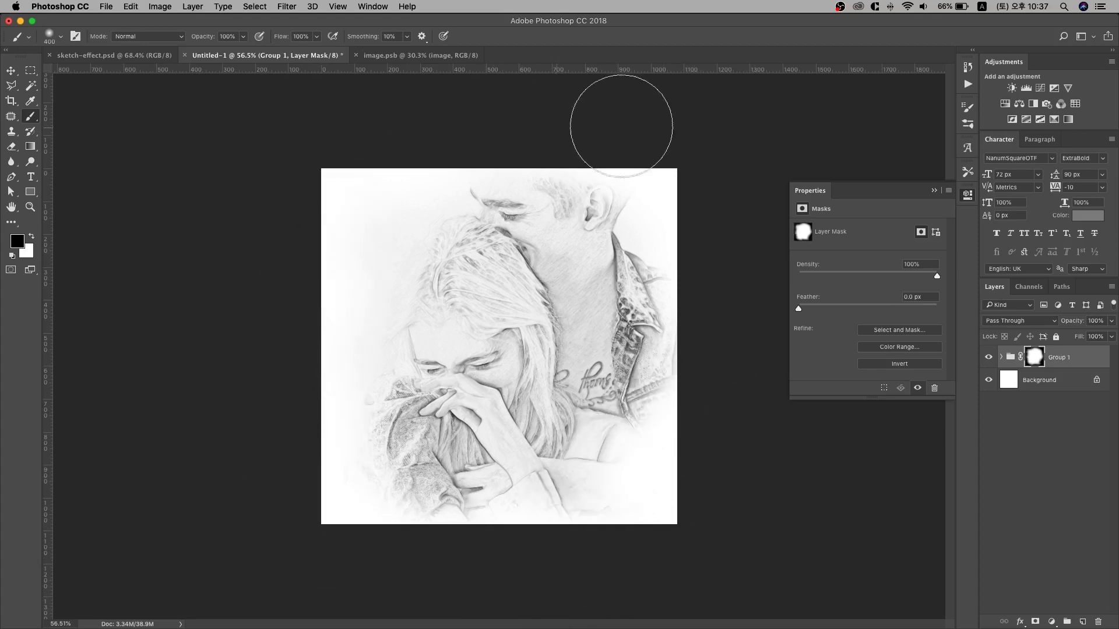
key("bracketleft")
key("bracketleft")
key("bracketleft")
key("bracketleft")
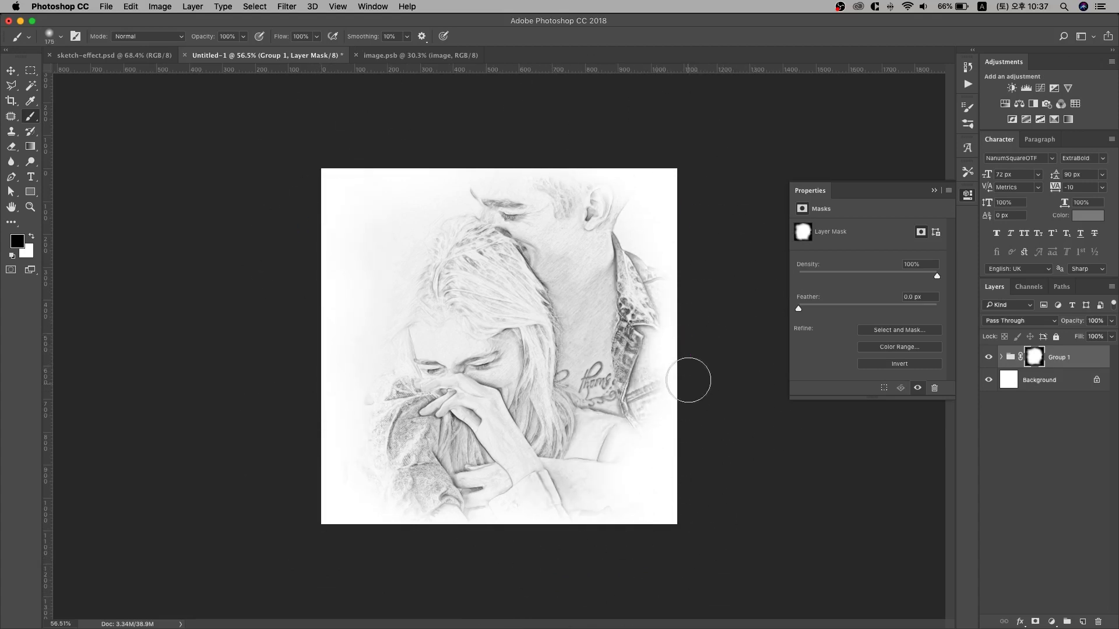
key("v")
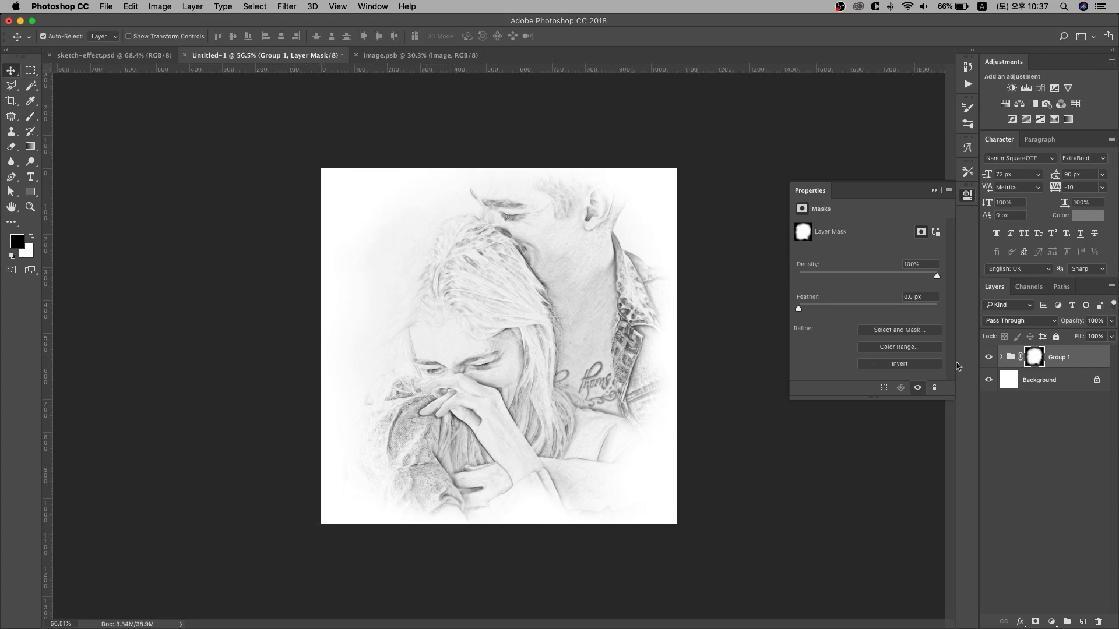
Create a new layer above the group and show the available presets for the Brush tool.
left_click(1067, 365)
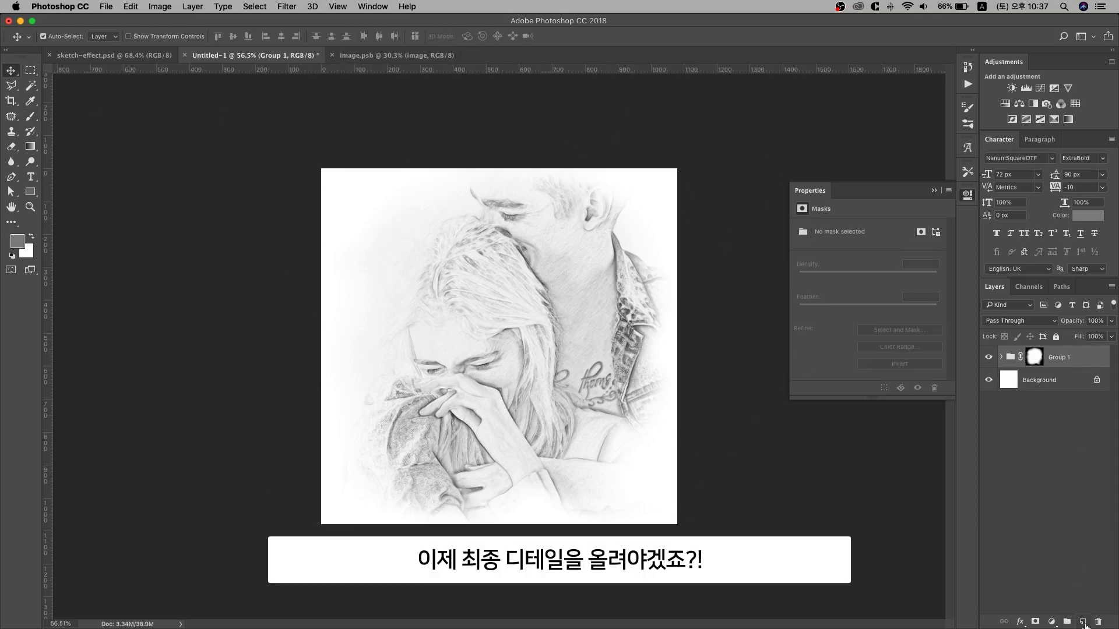
left_click(1083, 623)
left_click(30, 116)
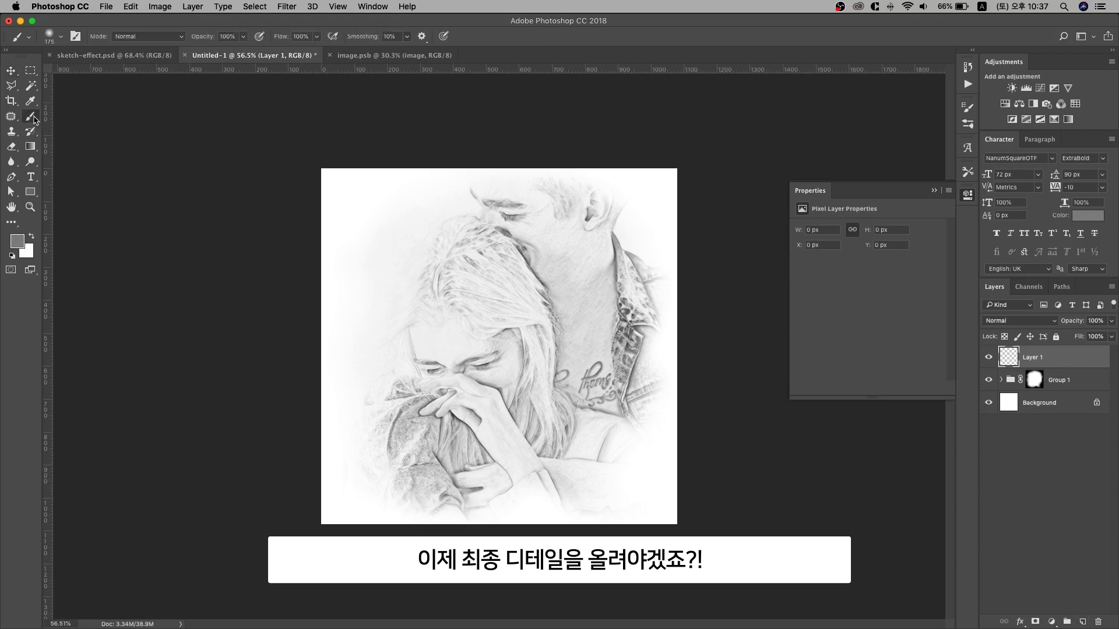
left_click(967, 172)
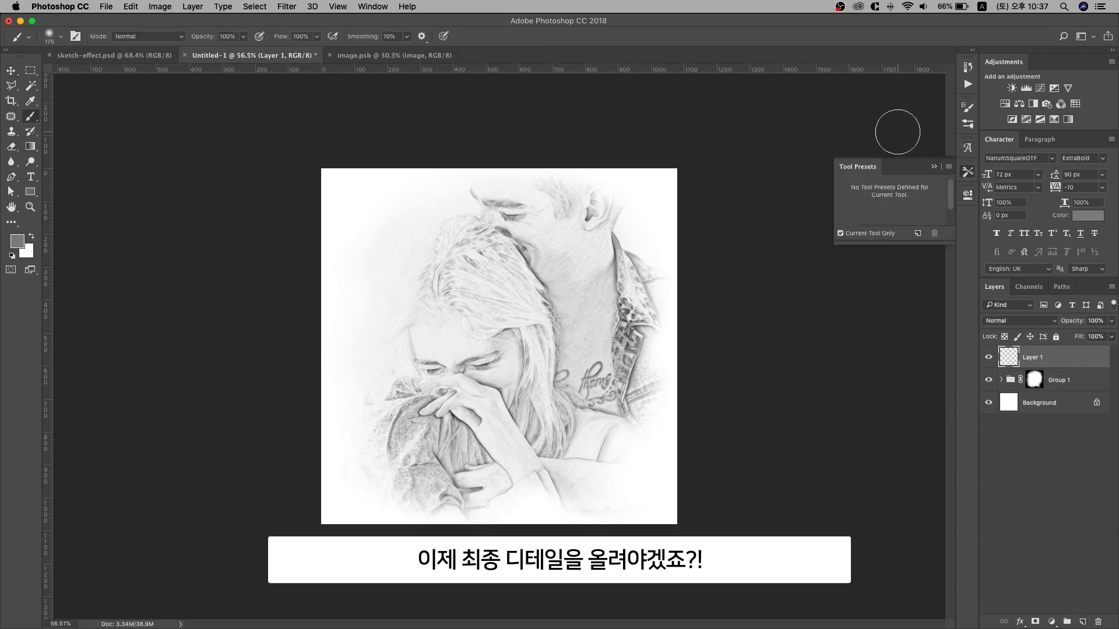
left_click(968, 123)
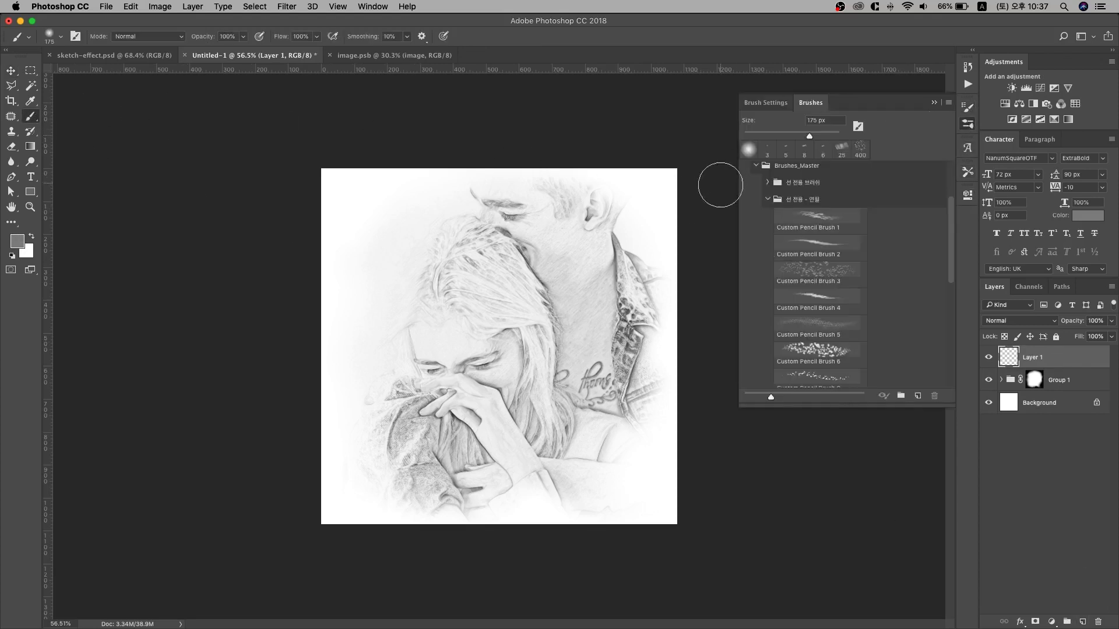
Try Custom Pencil Brush 2, 1 and 3 with test strokes over the portrait, undo the strokes and reduce the brush size.
left_click(804, 223)
left_click(817, 243)
left_click_drag(586, 219, 447, 268)
key("super+z")
left_click(821, 225)
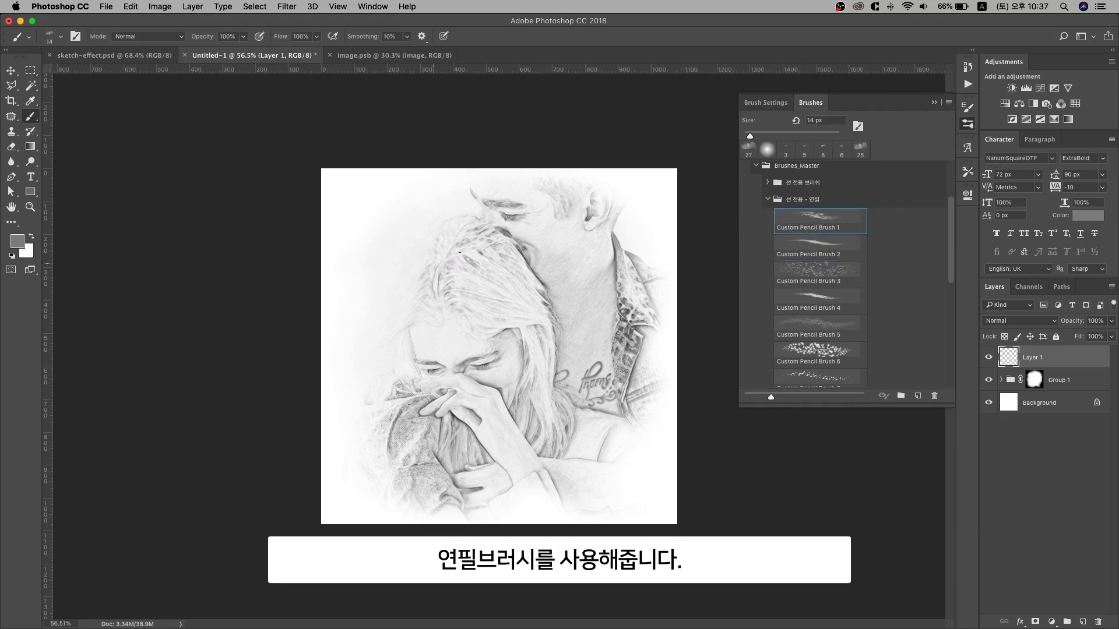
left_click_drag(638, 221, 437, 263)
key("super+z")
left_click(794, 275)
left_click_drag(659, 235, 427, 268)
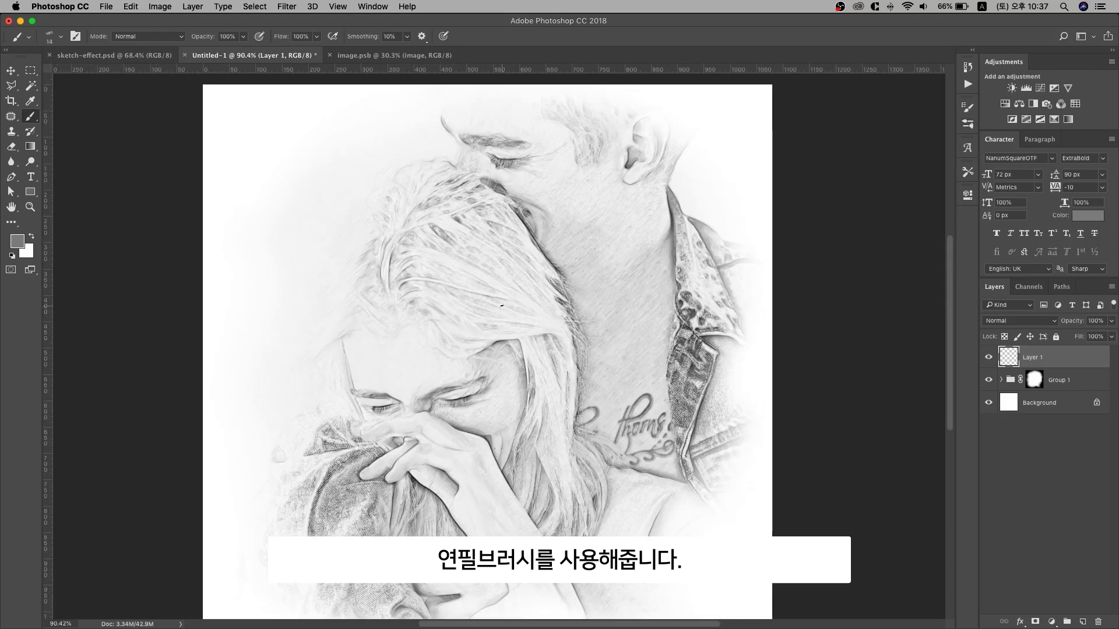
key("]")
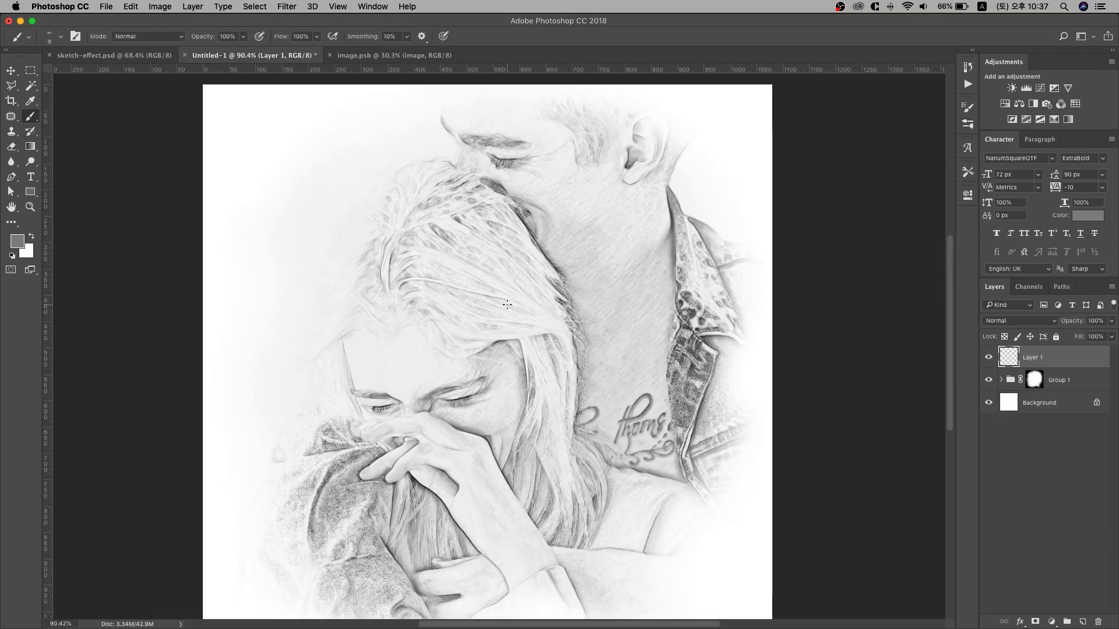
key("[")
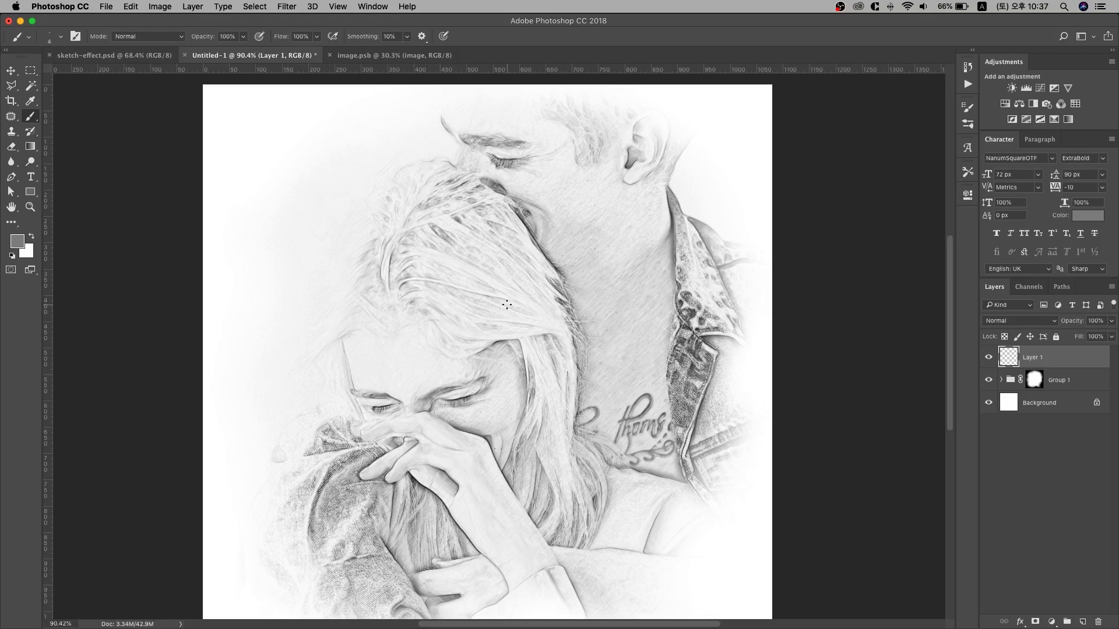
Sample a dark grey from the denim collar as the foreground colour and set the brush opacity to 50%.
left_click(17, 245)
scroll(681, 338, "up", 7)
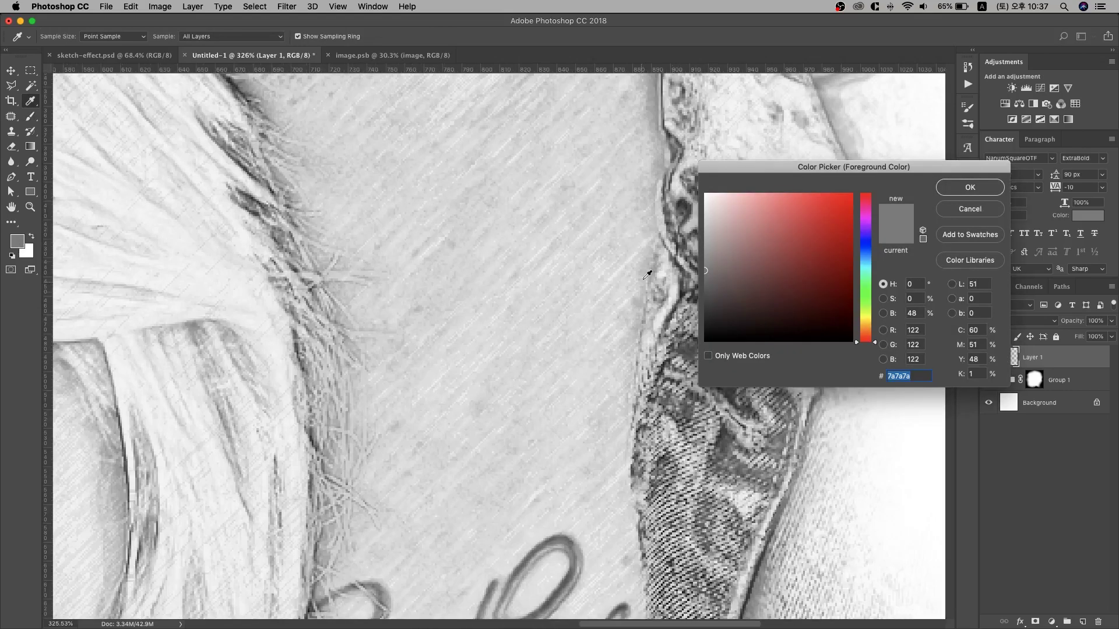
left_click_drag(655, 231, 571, 292)
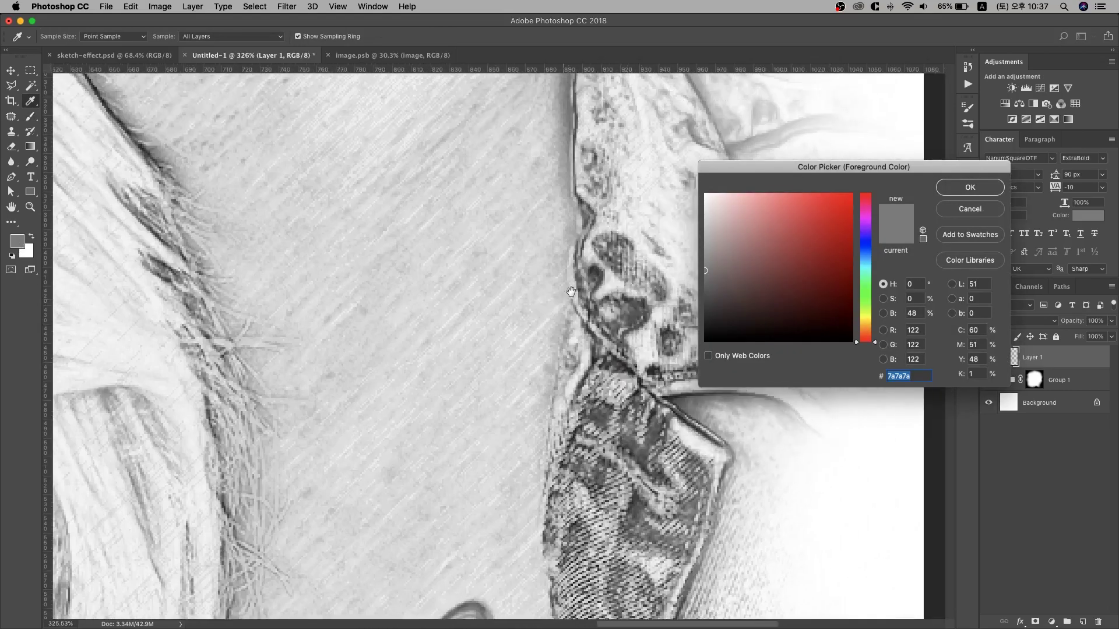
left_click(596, 269)
left_click(970, 187)
scroll(461, 238, "down", 6)
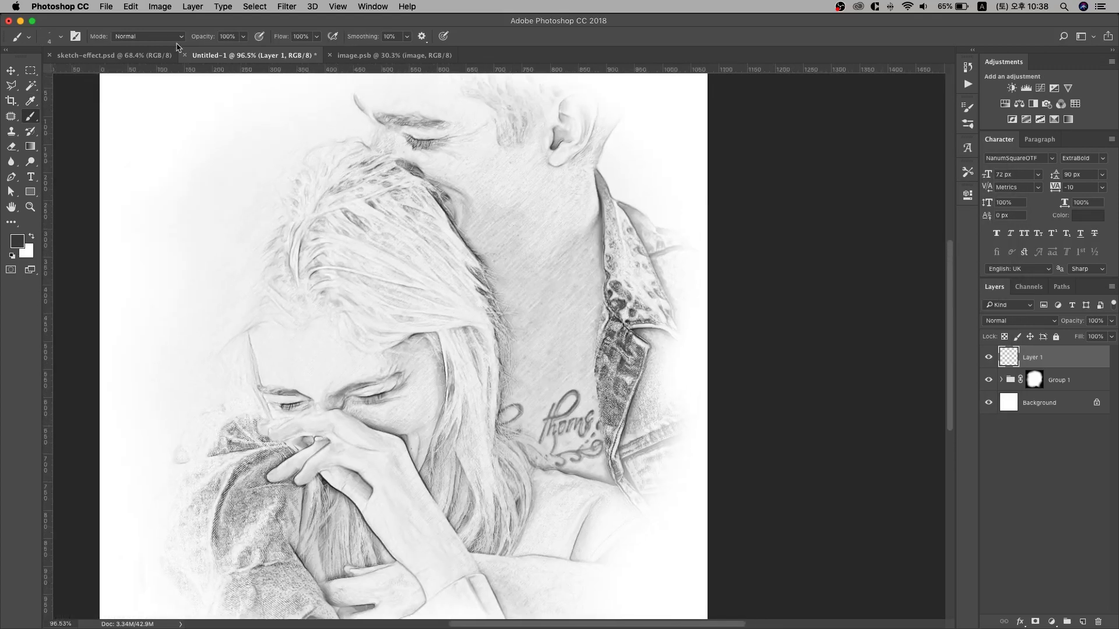
left_click(224, 36)
type("50")
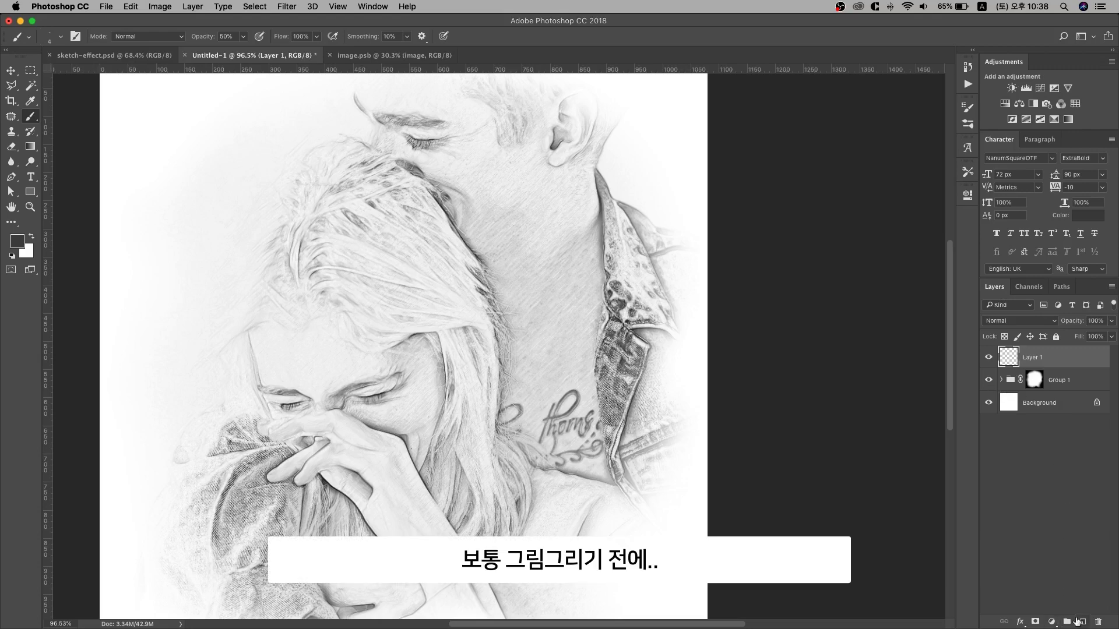
Hide Layer 1 and the group, and sketch faint construction lines of both heads, shoulders and arms on a new layer.
left_click(988, 358)
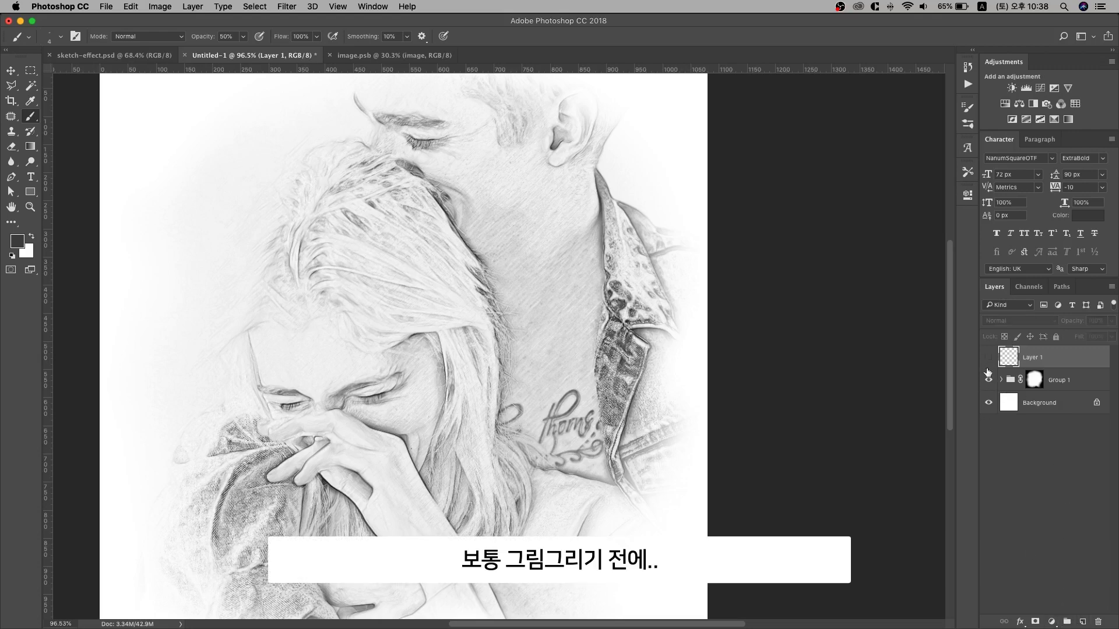
left_click(989, 379)
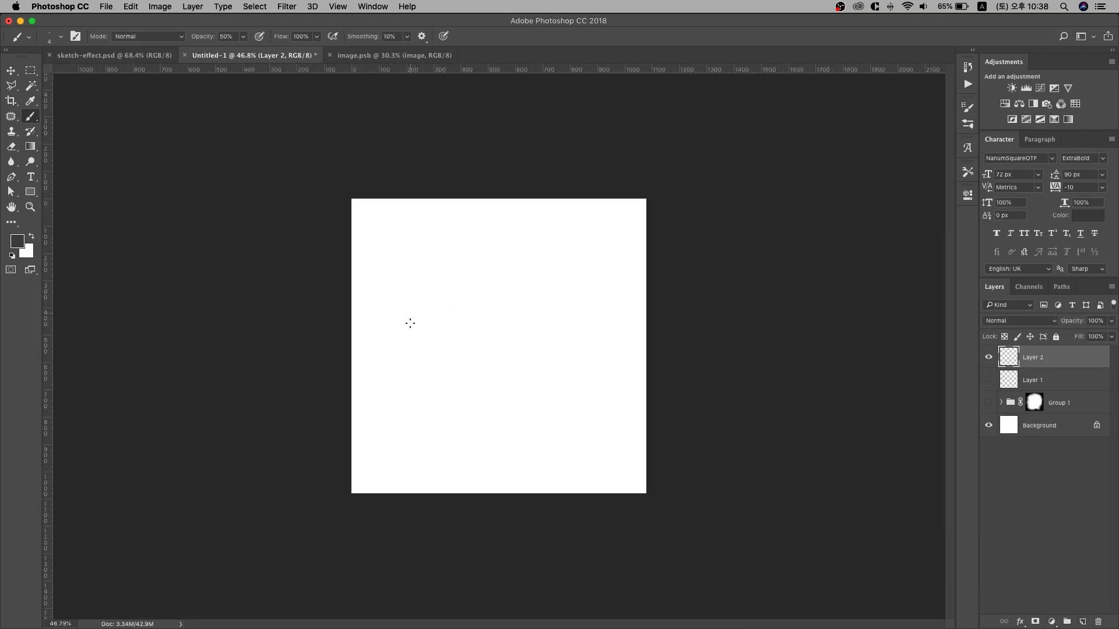
mouse_move(420, 278)
left_mouse_down()
mouse_move(410, 332)
mouse_move(463, 399)
mouse_move(482, 282)
left_mouse_up()
mouse_move(479, 220)
left_mouse_down()
mouse_move(506, 288)
mouse_move(545, 205)
left_mouse_up()
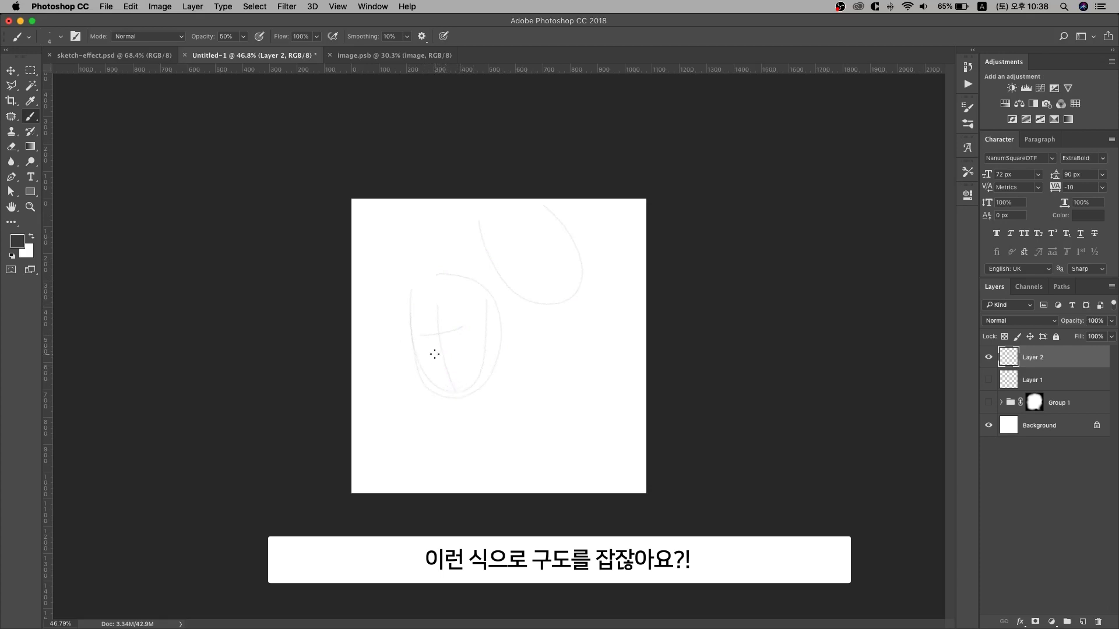
left_click_drag(445, 372, 453, 370)
mouse_move(413, 448)
left_mouse_down()
mouse_move(449, 410)
mouse_move(557, 445)
left_mouse_up()
mouse_move(522, 346)
left_mouse_down()
mouse_move(636, 340)
mouse_move(530, 461)
left_mouse_up()
left_click_drag(455, 441, 496, 475)
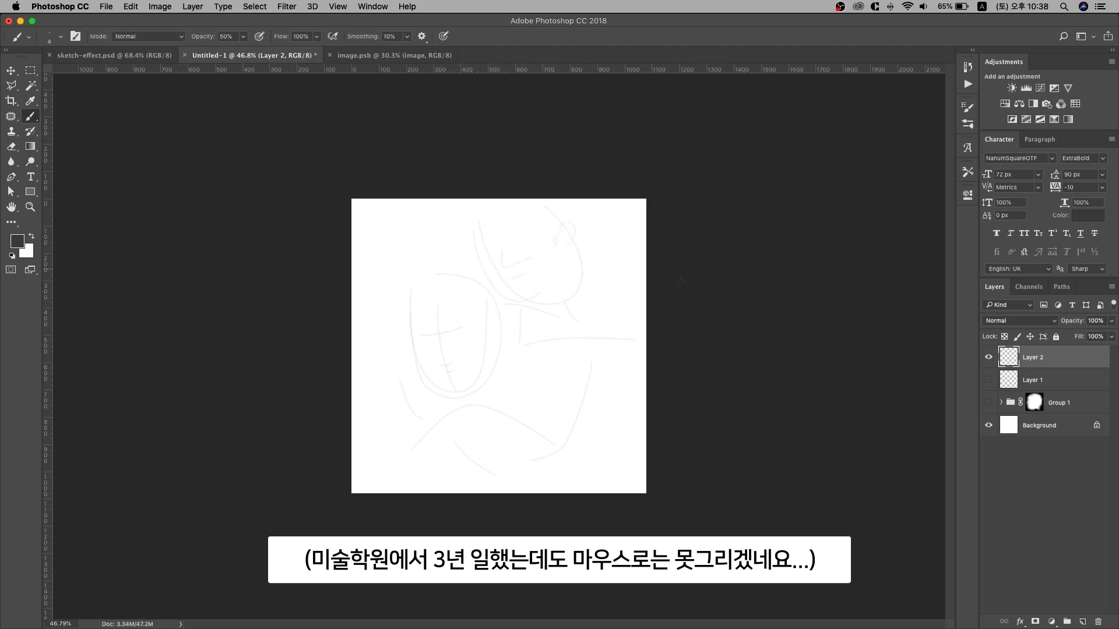
Hide the Layer 2 construction sketch, show Group 1 and Layer 1 again, and make Layer 1 active.
left_click(989, 357)
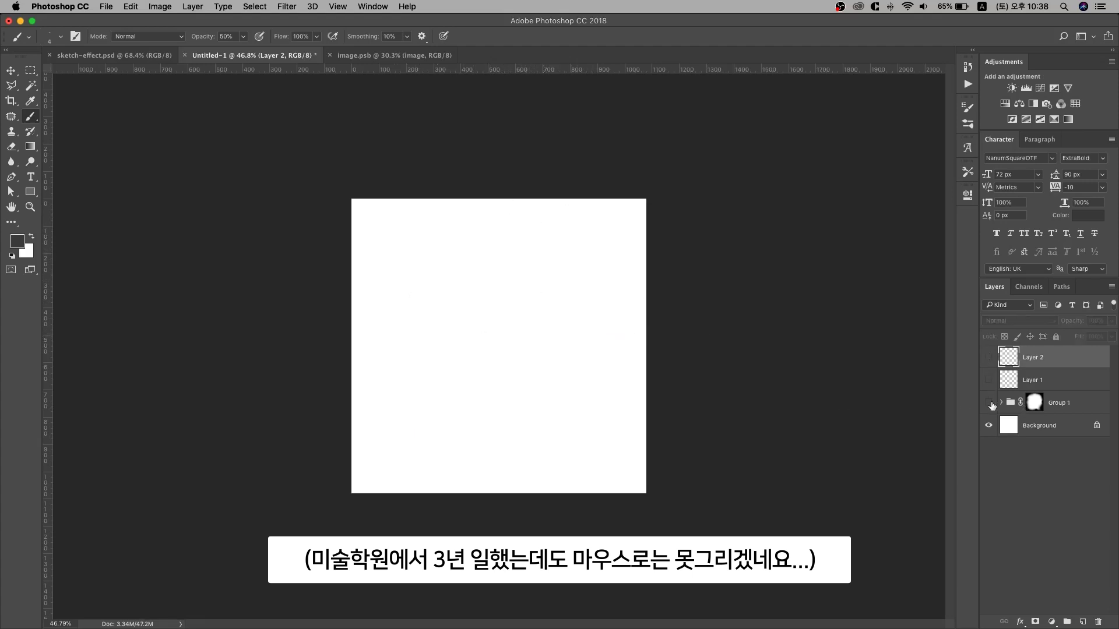
left_click(988, 403)
left_click(988, 380)
left_click(1048, 381)
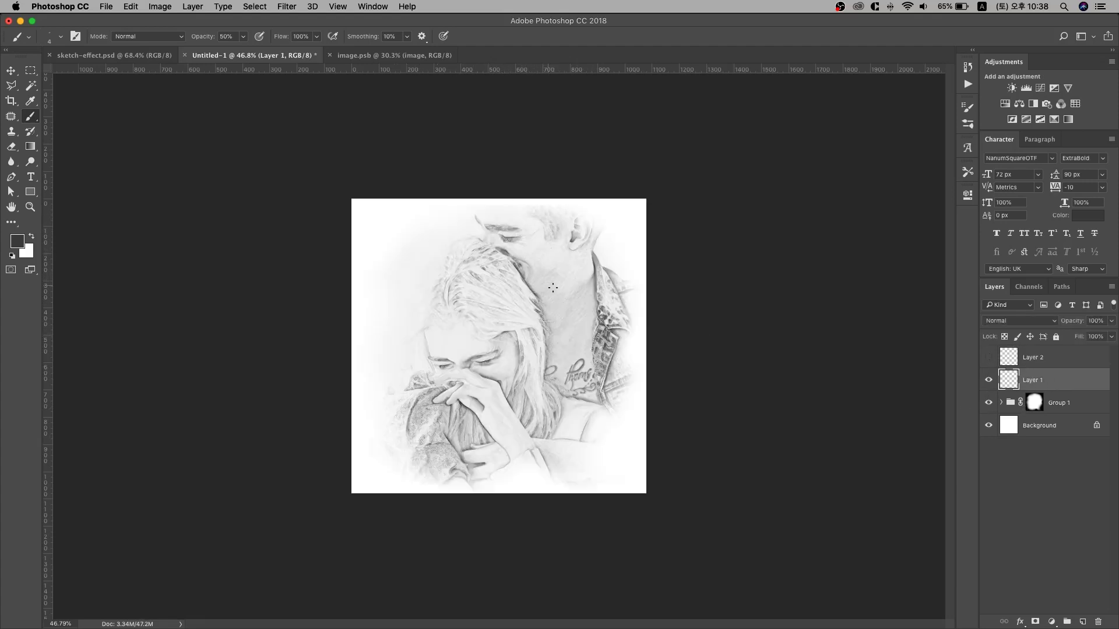
Draw loose pencil strokes along the back edge of the woman's hair and down her side strands on Layer 1.
scroll(605, 334, "up", 3)
scroll(549, 271, "up", 5)
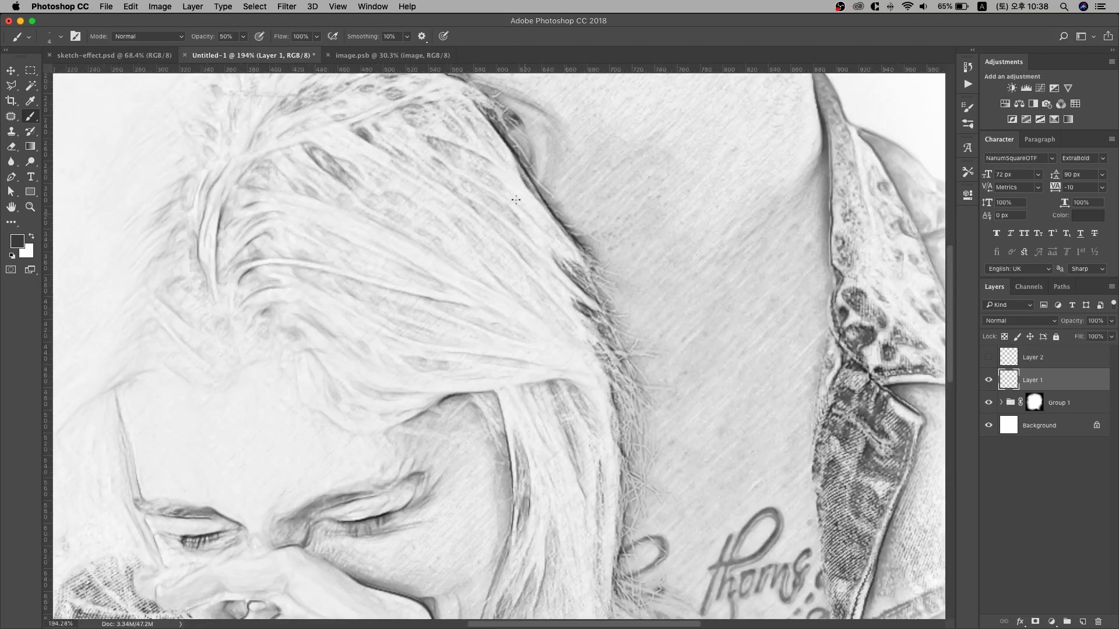
scroll(635, 294, "down", 3)
left_click_drag(540, 215, 615, 318)
left_click_drag(560, 268, 657, 328)
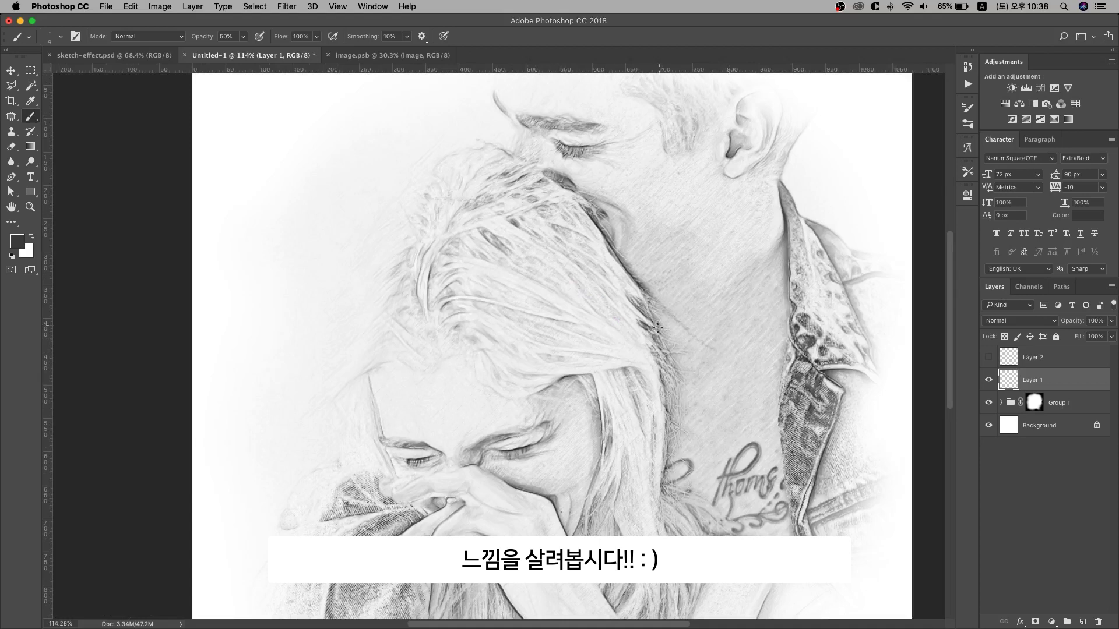
left_click_drag(609, 361, 632, 441)
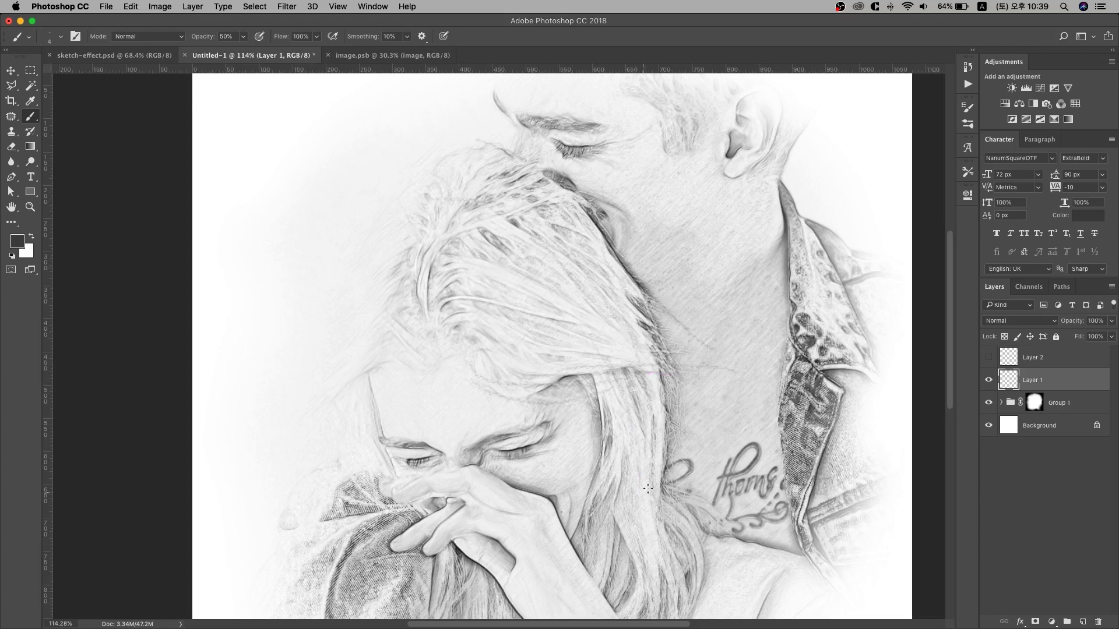
Add pencil strokes around the man's neck tattoo and denim collar edge, undoing one unwanted stroke.
scroll(639, 496, "right", 7)
scroll(639, 496, "down", 5)
left_click_drag(615, 460, 666, 494)
key("super+z")
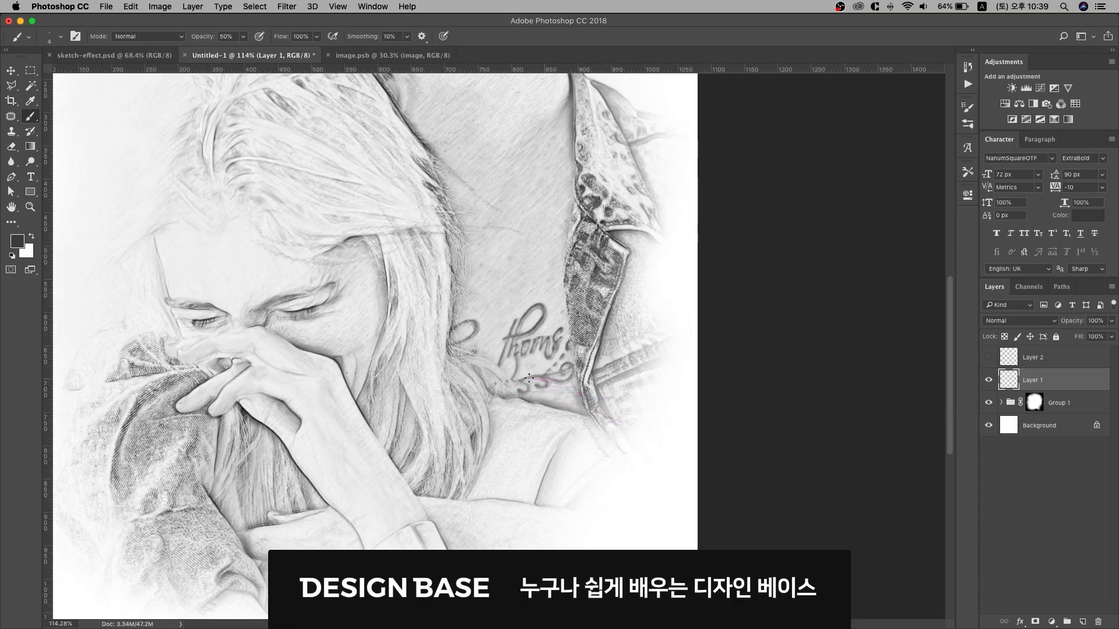
left_click_drag(509, 345, 421, 420)
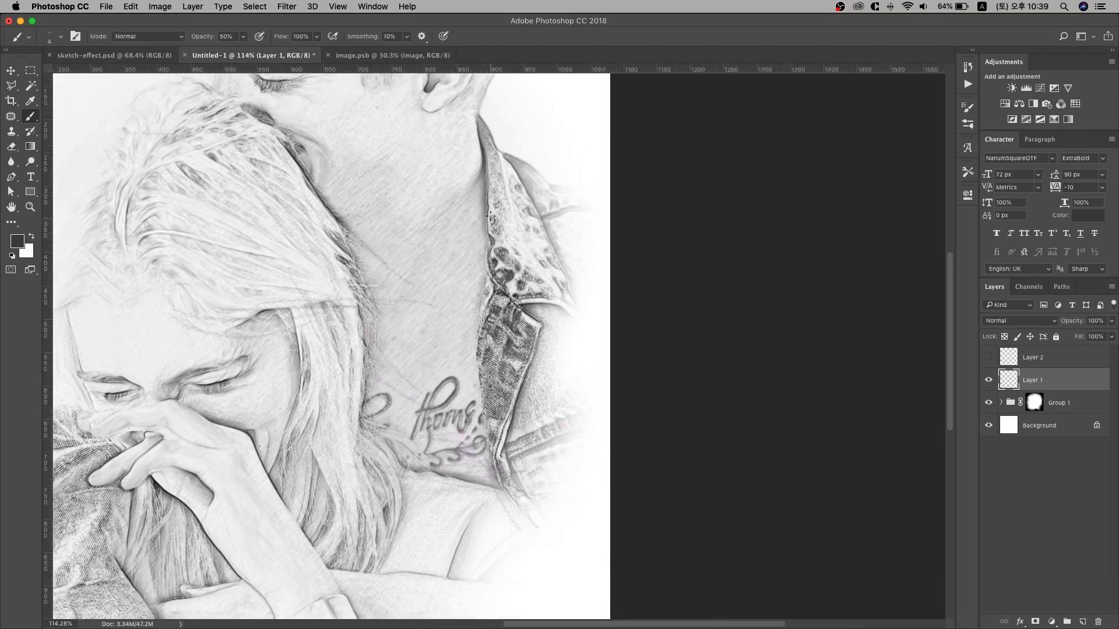
left_click_drag(469, 283, 468, 296)
left_click_drag(488, 253, 483, 275)
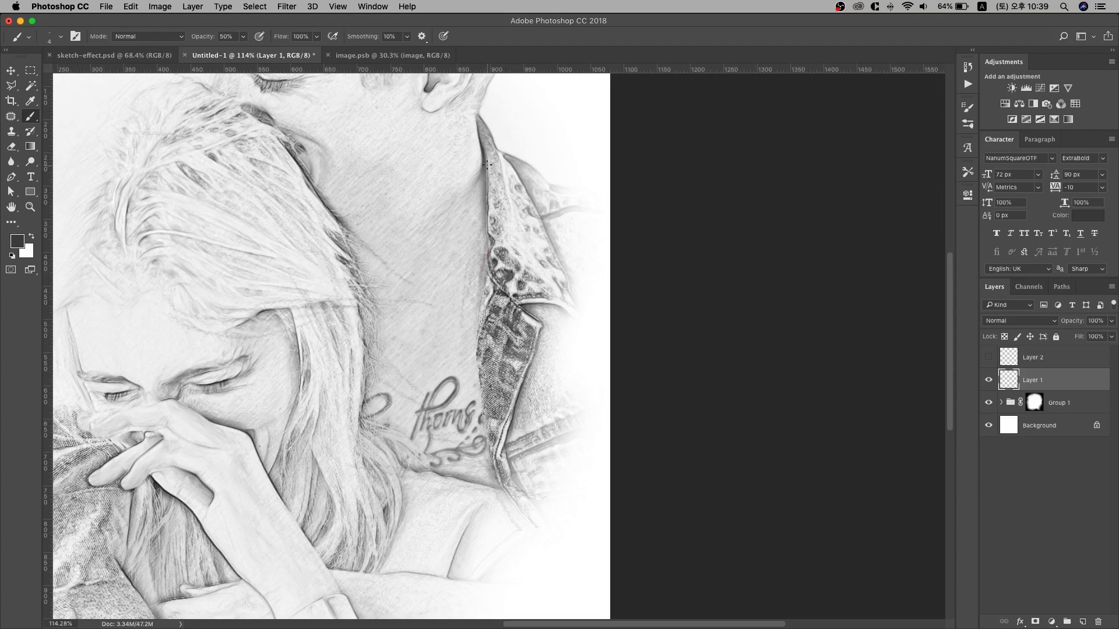
Sketch pencil lines behind the man's ear and nape, around his forehead and on the crown of the woman's hair, undoing a stray stroke.
scroll(455, 210, "up", 5)
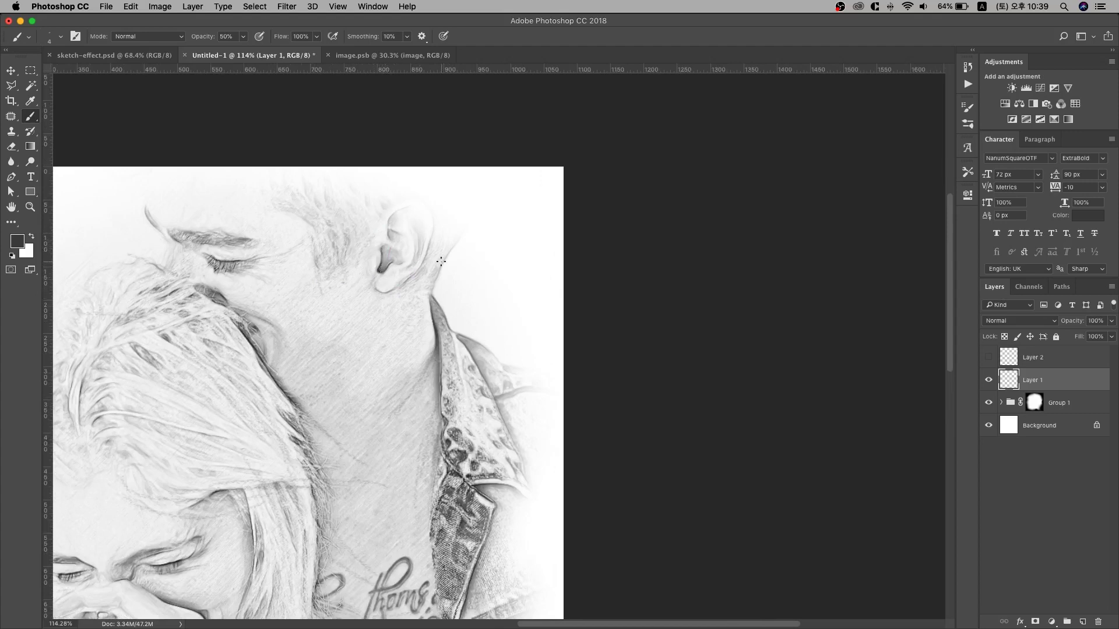
left_click_drag(439, 318, 431, 295)
scroll(483, 369, "left", 5)
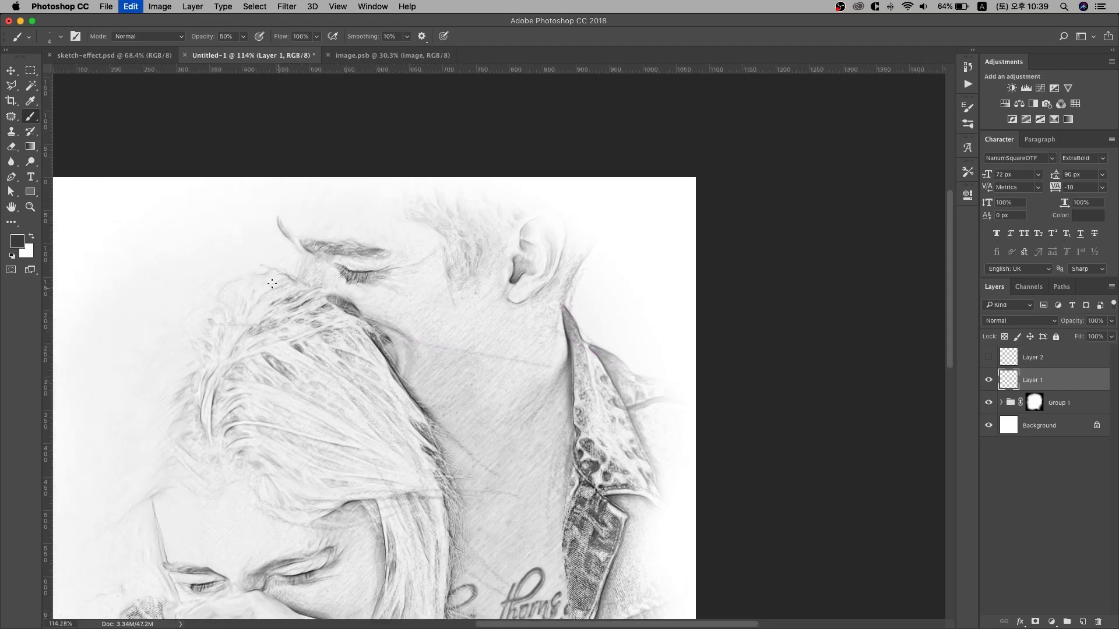
left_click_drag(237, 290, 262, 285)
mouse_move(273, 199)
left_mouse_down()
mouse_move(288, 236)
mouse_move(314, 255)
mouse_move(314, 236)
left_mouse_up()
scroll(507, 256, "left", 10)
scroll(507, 256, "down", 3)
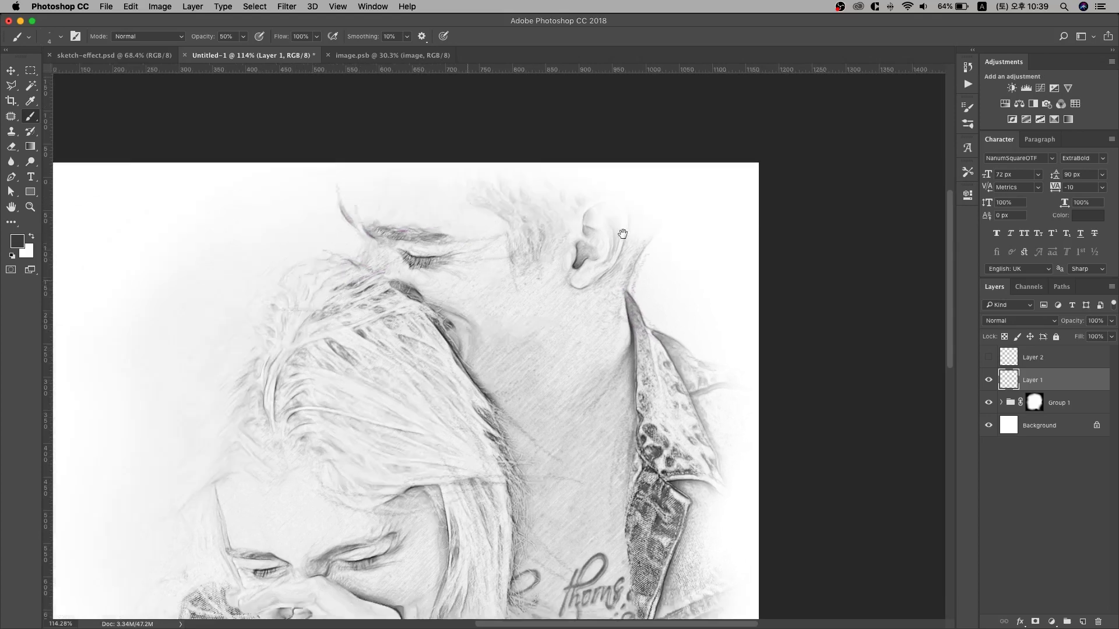
key("super+z")
Sketch loose hair strands along the woman's front hairline and pencil lines around her forehead and brow.
left_click_drag(589, 290, 540, 334)
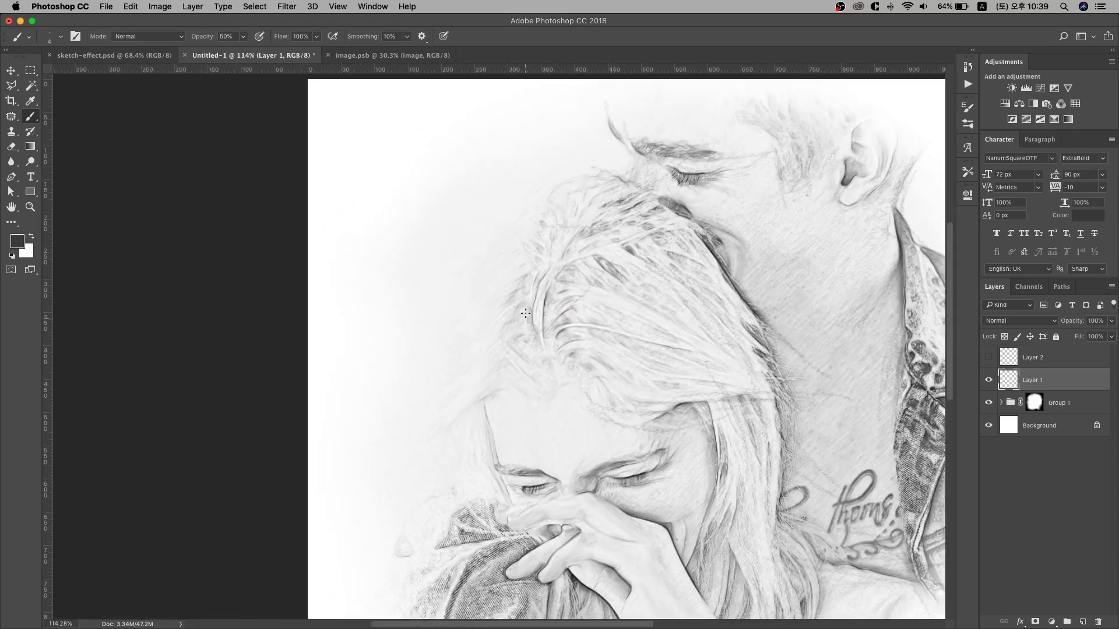
left_click_drag(533, 391, 498, 370)
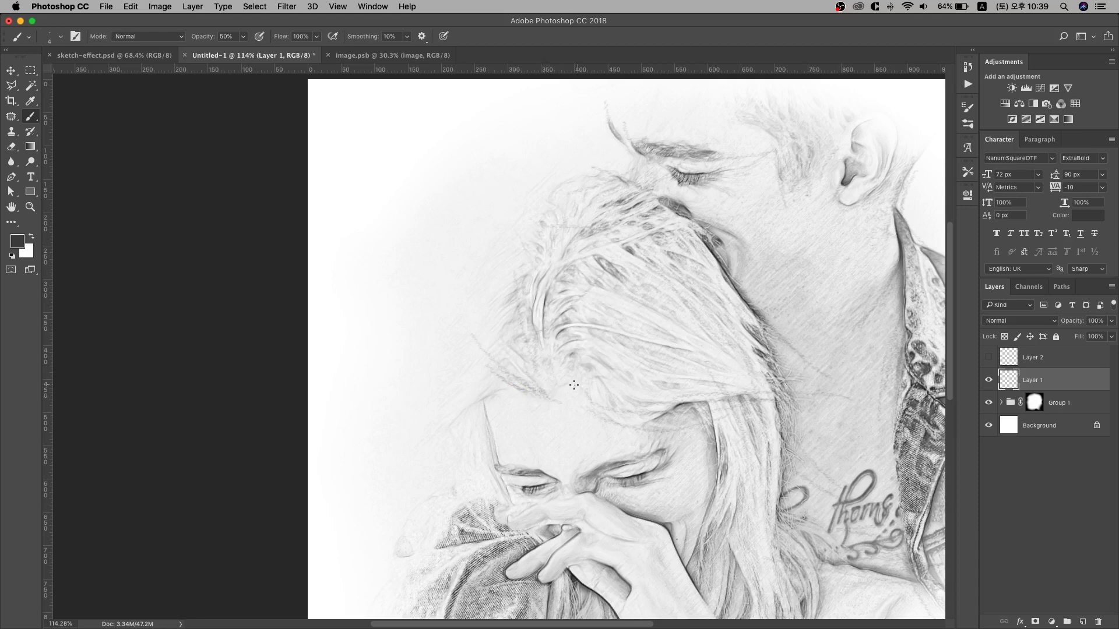
scroll(582, 405, "down", 5)
scroll(583, 405, "left", 3)
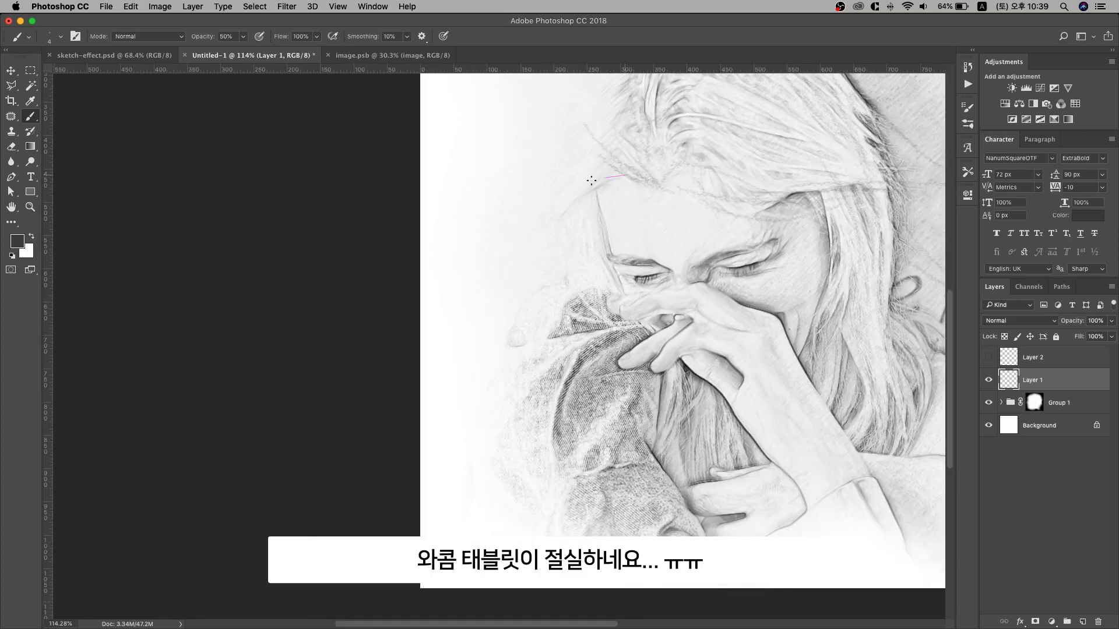
left_click_drag(591, 205, 592, 183)
left_click_drag(601, 226, 604, 254)
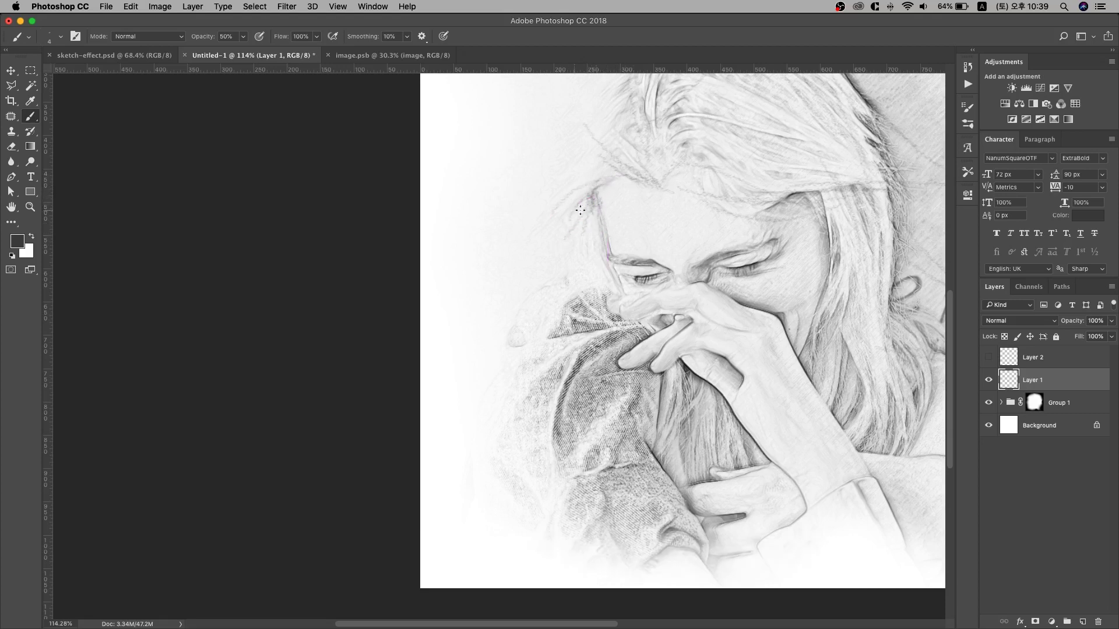
mouse_move(637, 248)
left_mouse_down()
mouse_move(668, 266)
mouse_move(702, 256)
left_mouse_up()
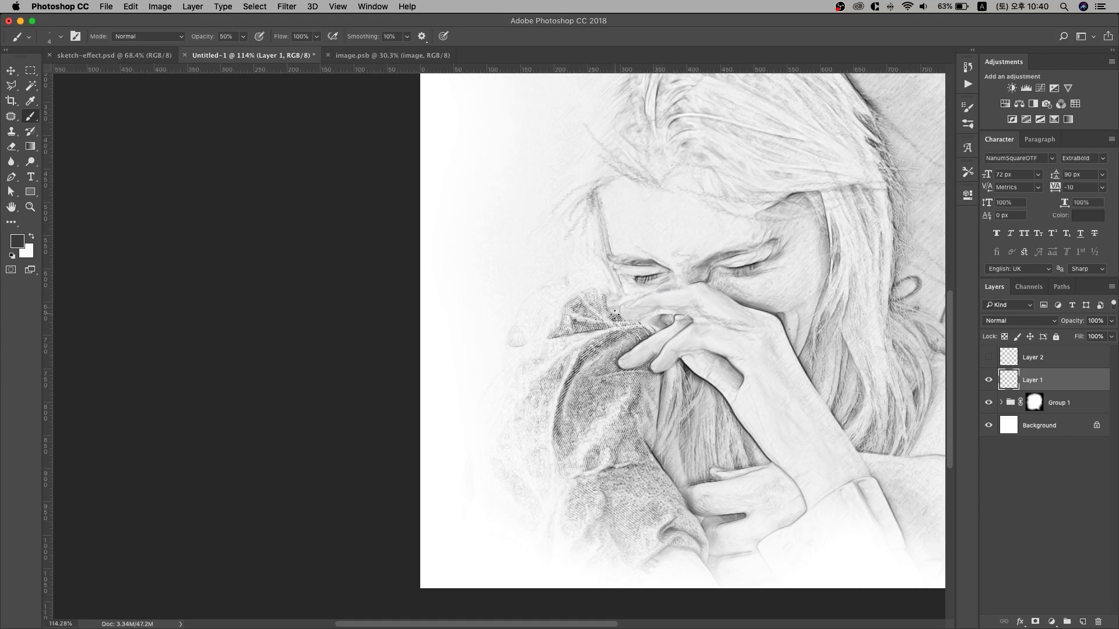
Draw pencil strokes over the denim sleeve, hands, wrist and shoulder in the lower part of the portrait.
scroll(525, 396, "down", 3)
scroll(525, 396, "right", 4)
mouse_move(574, 427)
left_mouse_down()
mouse_move(659, 394)
mouse_move(677, 417)
mouse_move(661, 423)
mouse_move(678, 437)
mouse_move(730, 387)
left_mouse_up()
left_click_drag(629, 335, 678, 379)
left_click_drag(596, 284, 623, 330)
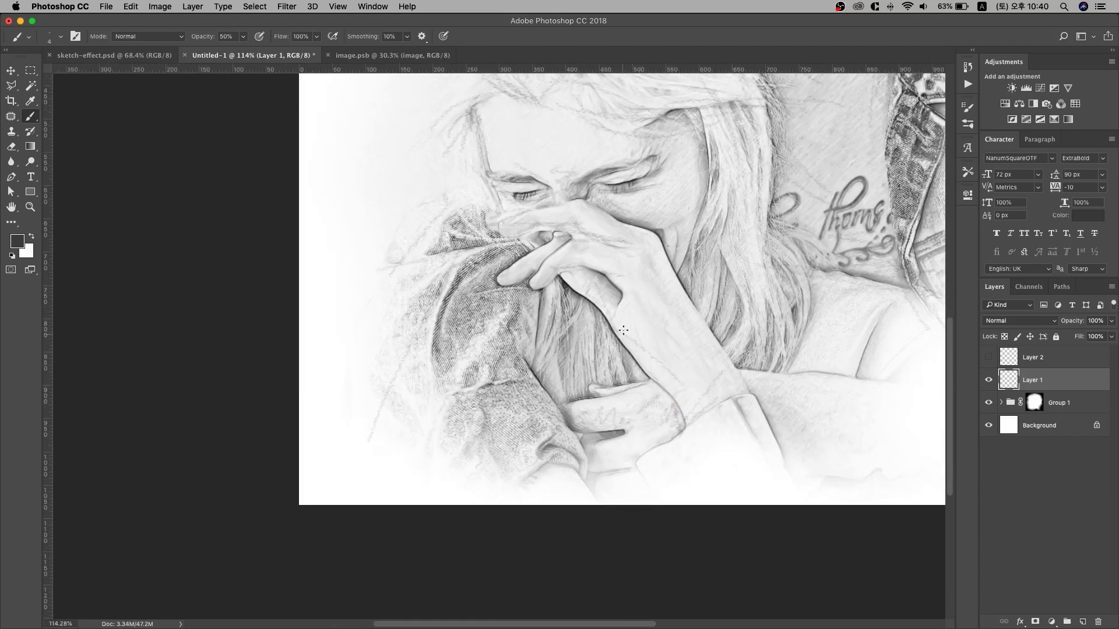
scroll(641, 321, "right", 8)
scroll(641, 320, "down", 1)
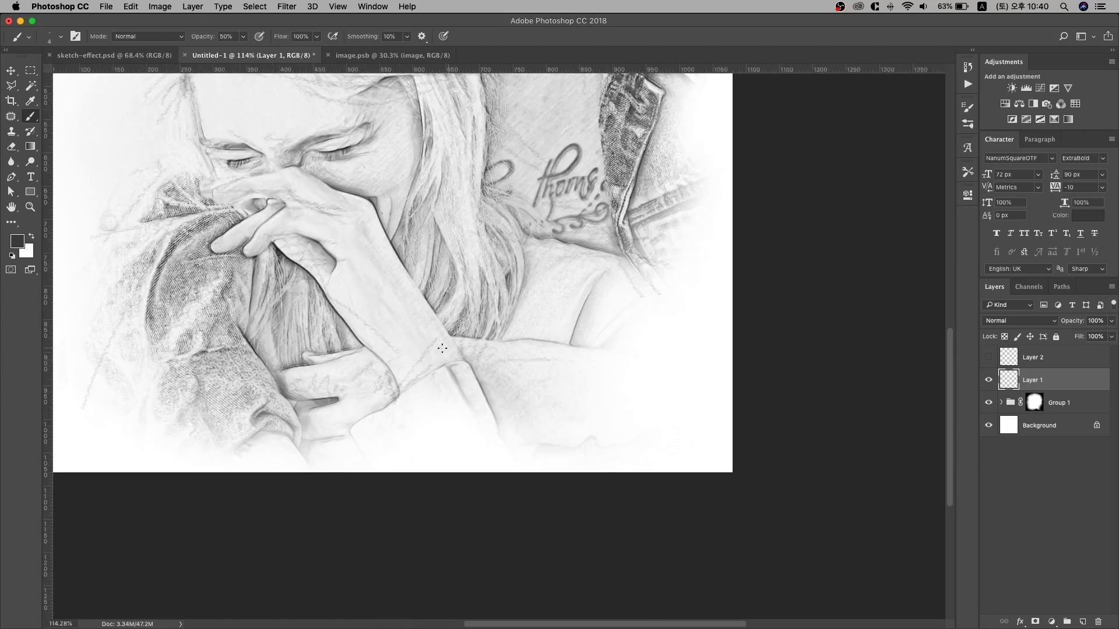
left_click_drag(545, 330, 458, 322)
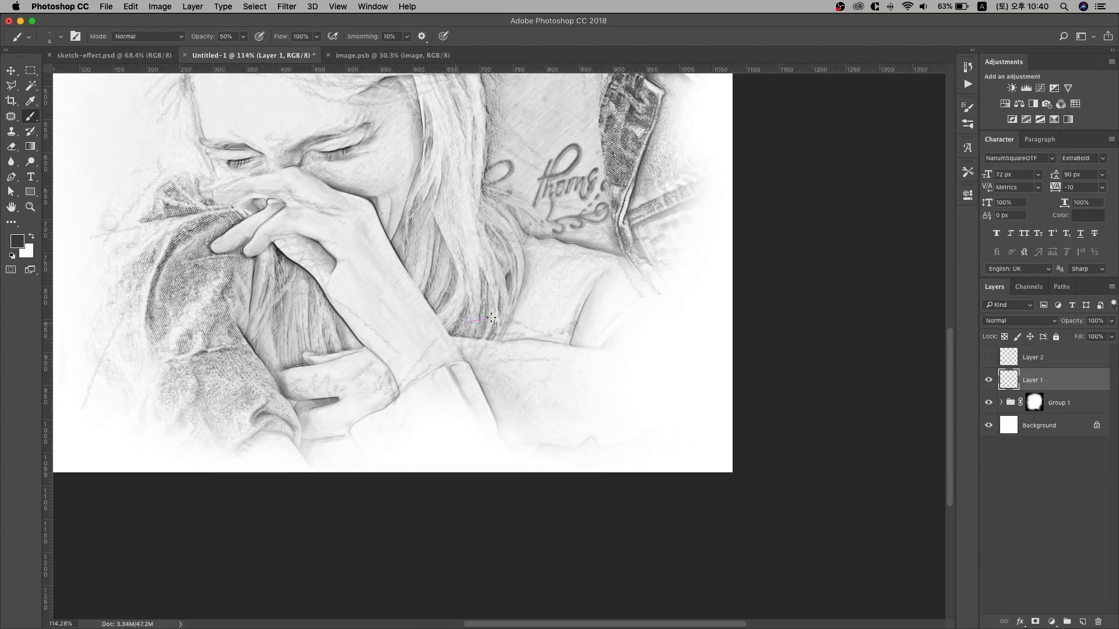
Compare the whole portrait with and without the hand-drawn strokes of Layer 1.
key("ctrl+0")
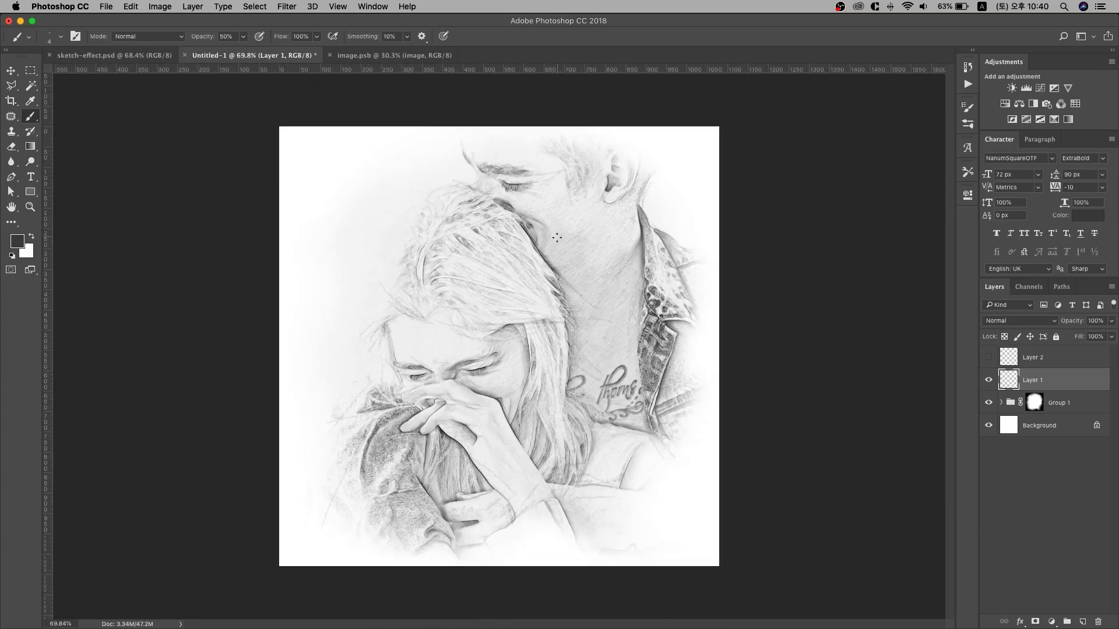
left_click(989, 380)
left_click(989, 380)
left_click(989, 380)
left_click(989, 380)
left_click(989, 380)
left_click(989, 380)
left_click(989, 380)
left_click(989, 380)
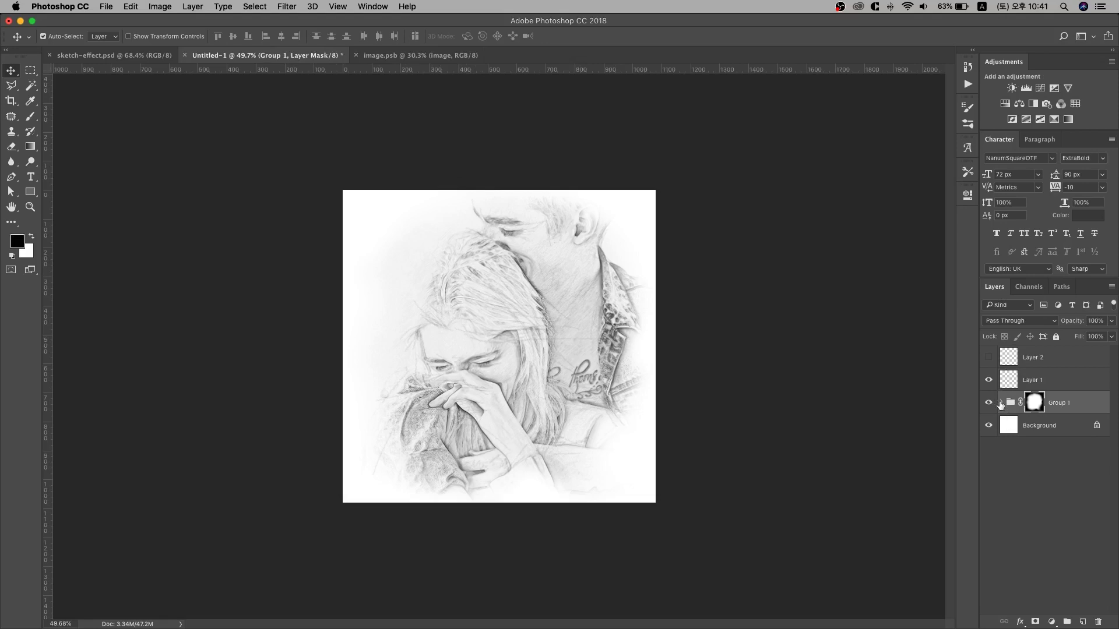
Expand Group 1 and open the contents of its lowest smart object, image, for editing.
left_click(1001, 408)
scroll(1072, 490, "down", 2)
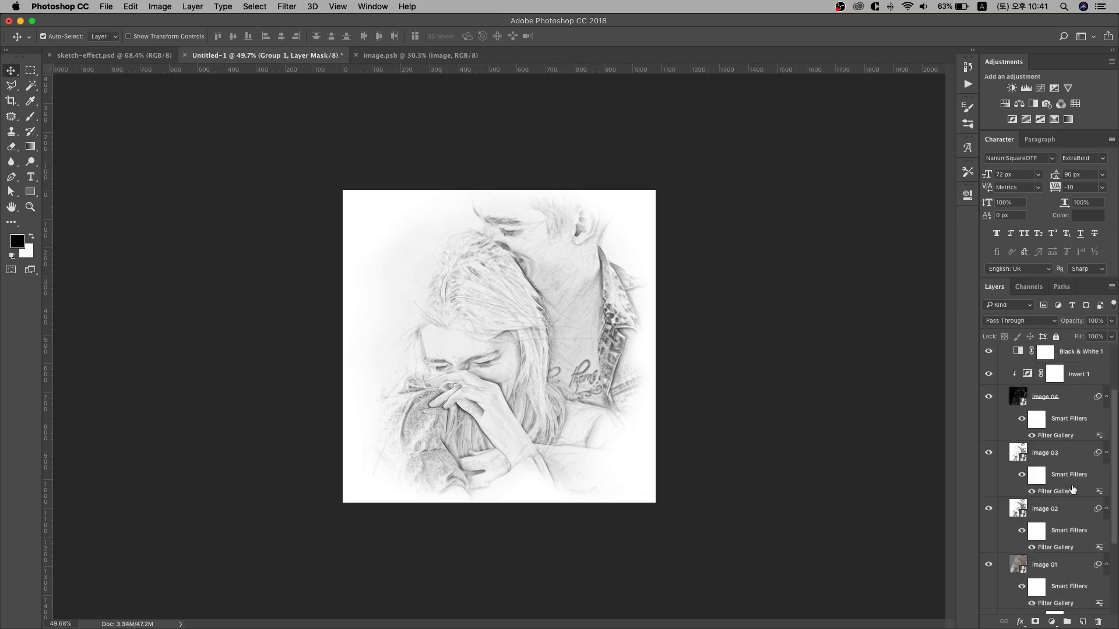
scroll(1073, 489, "down", 1)
scroll(1025, 529, "down", 1)
scroll(1025, 530, "up", 1)
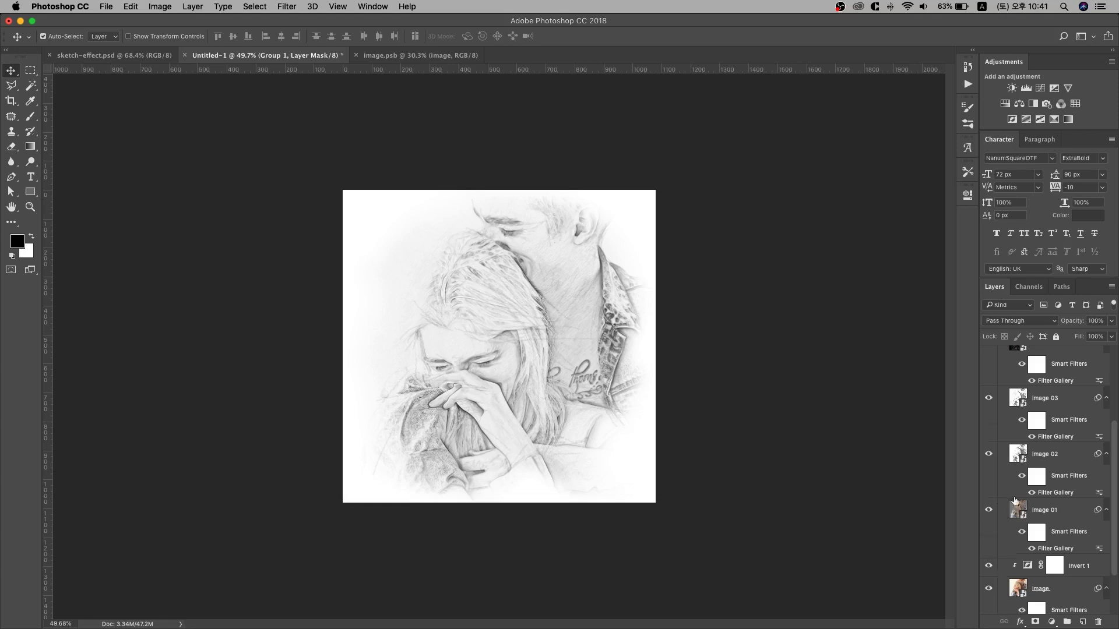
scroll(1015, 500, "down", 3)
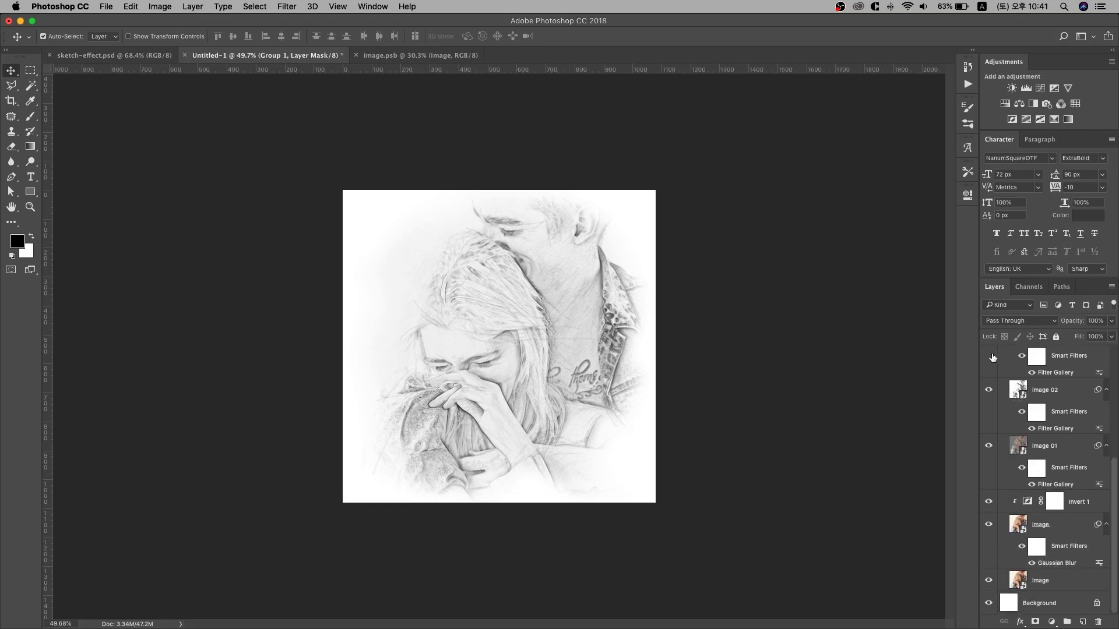
scroll(1041, 414, "up", 5)
left_click(1016, 434)
scroll(1017, 437, "down", 5)
double_click(1014, 580)
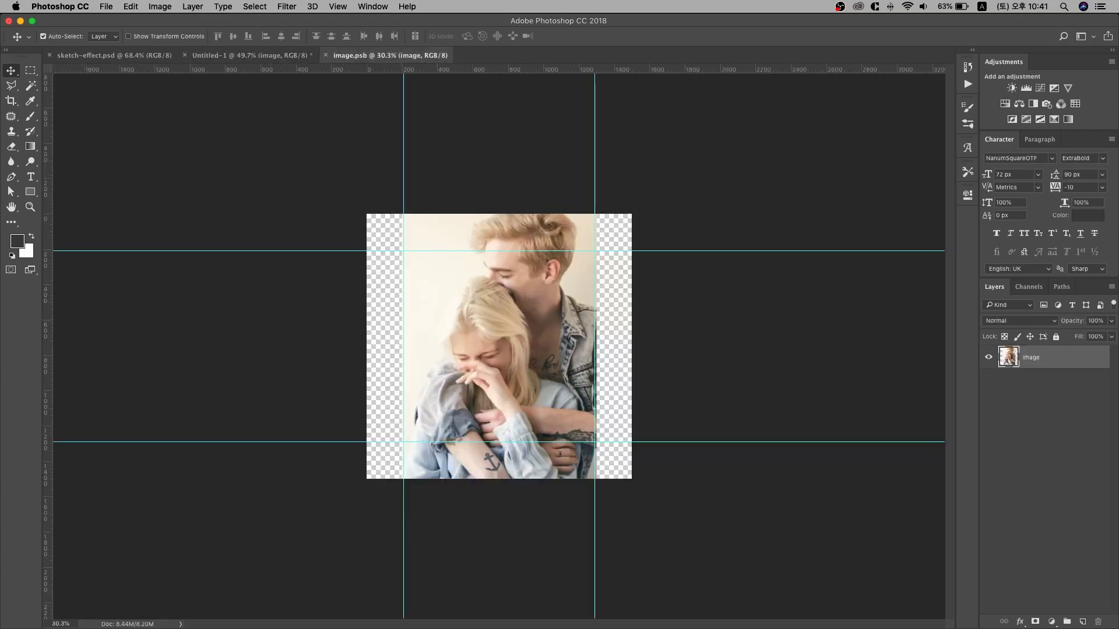
Place the photo of the long-haired woman against the sky into image.psb, scaled to about 59% so it covers the whole canvas.
key("super+Tab")
left_click_drag(694, 334, 467, 320)
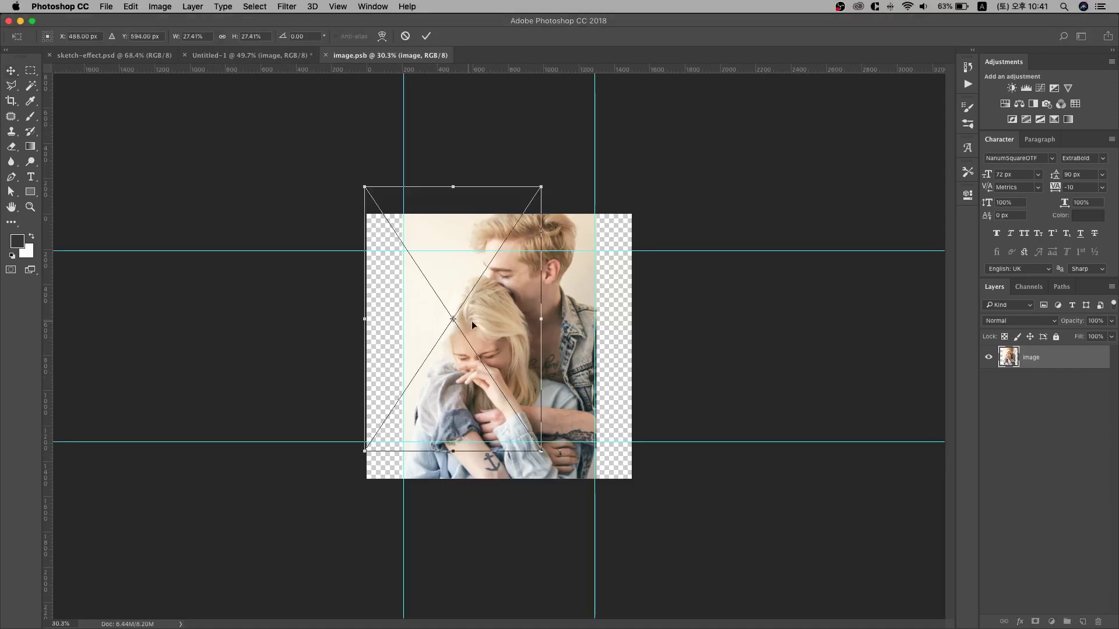
left_click_drag(542, 187, 654, 125)
left_click_drag(545, 306, 570, 275)
mouse_move(669, 559)
left_mouse_down()
mouse_move(618, 513)
mouse_move(667, 571)
left_mouse_up()
left_click_drag(543, 487, 544, 480)
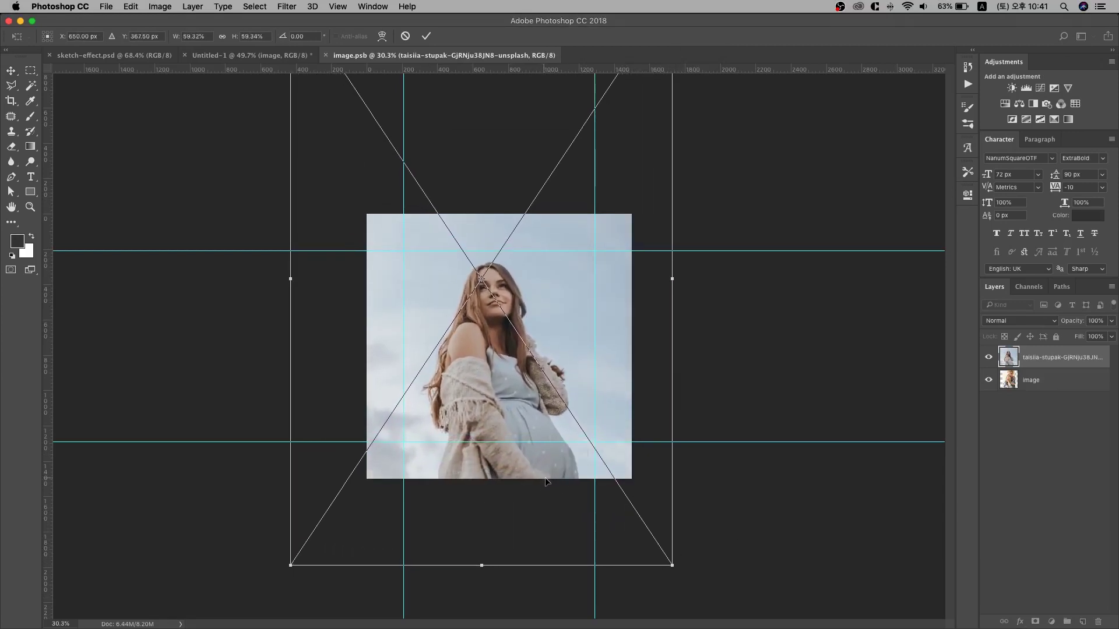
key("Return")
Compare the new photo's fine detail with the sketch in Untitled-1, and save image.psb.
scroll(489, 315, "up", 5)
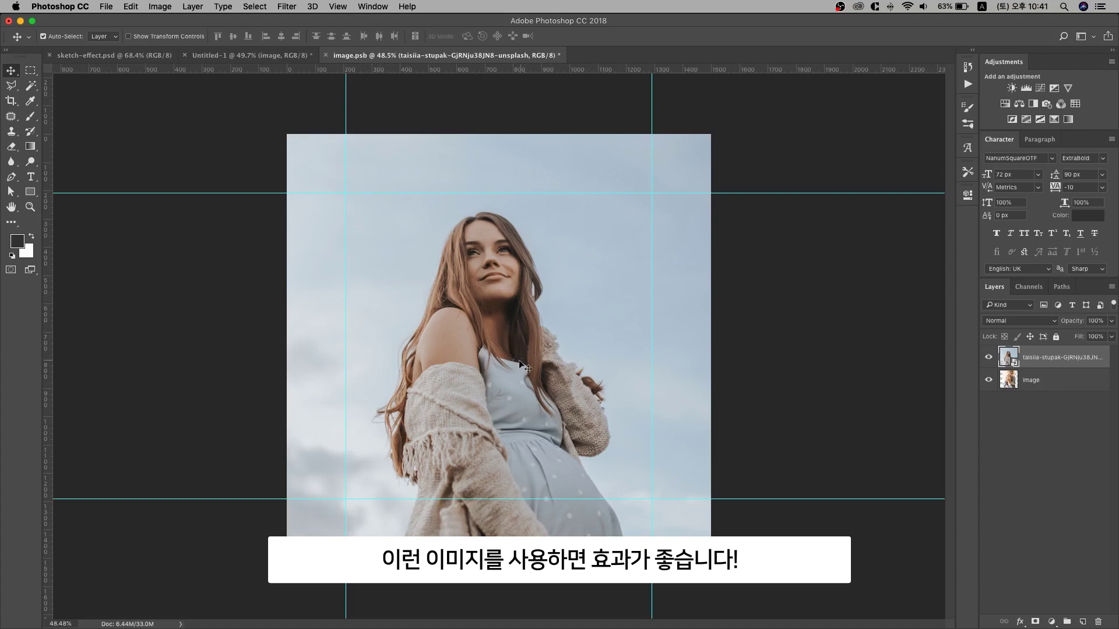
scroll(525, 338, "up", 10)
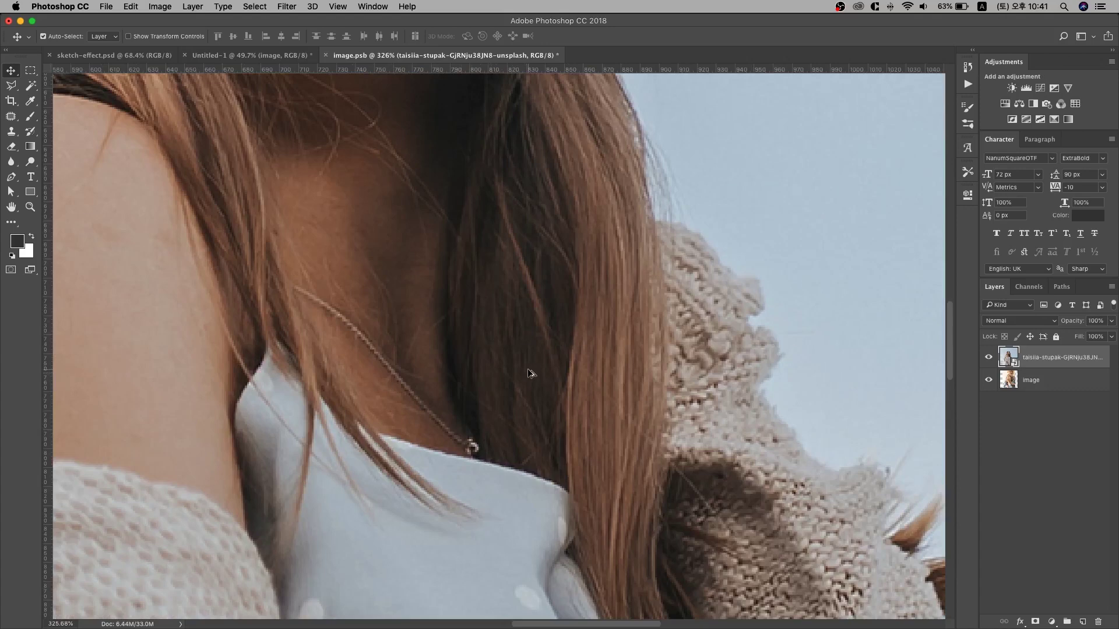
key("super+0")
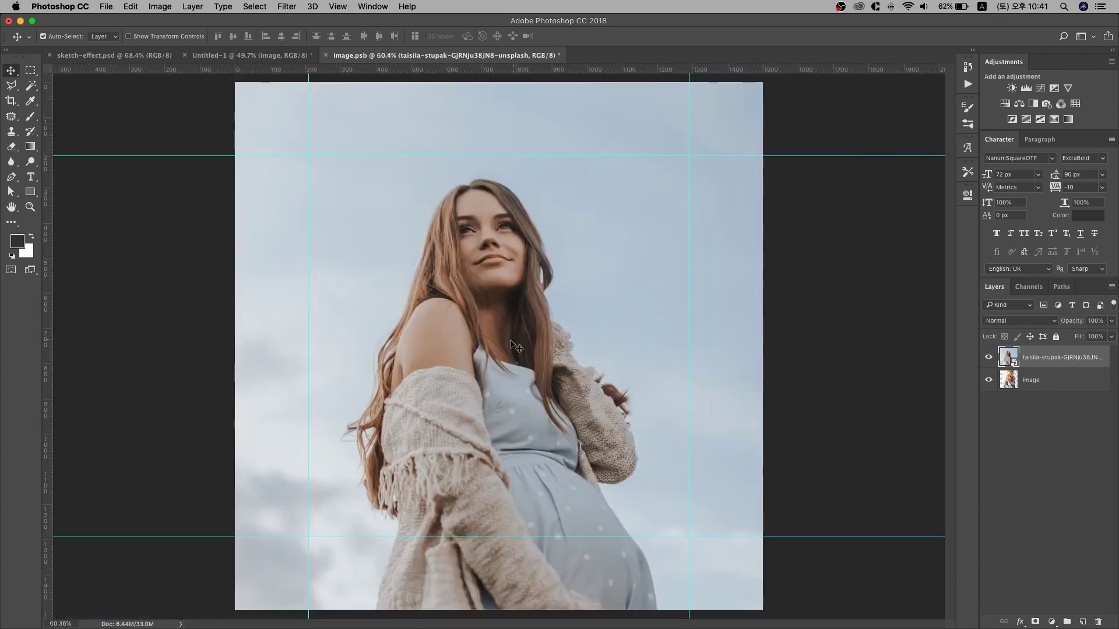
left_click(269, 58)
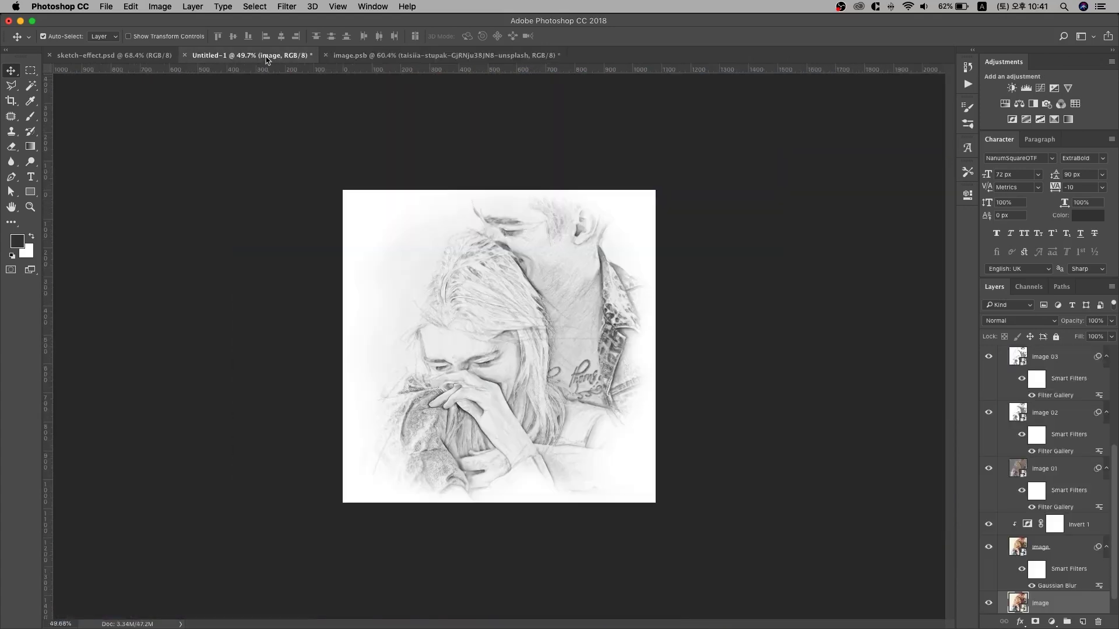
scroll(569, 374, "up", 5)
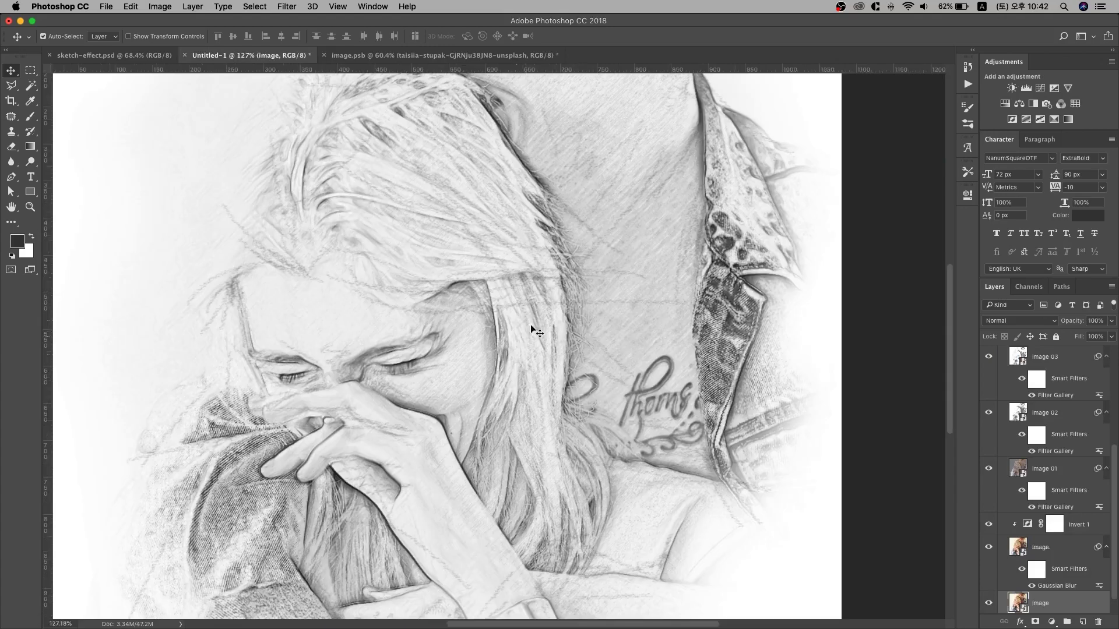
scroll(529, 469, "down", 3)
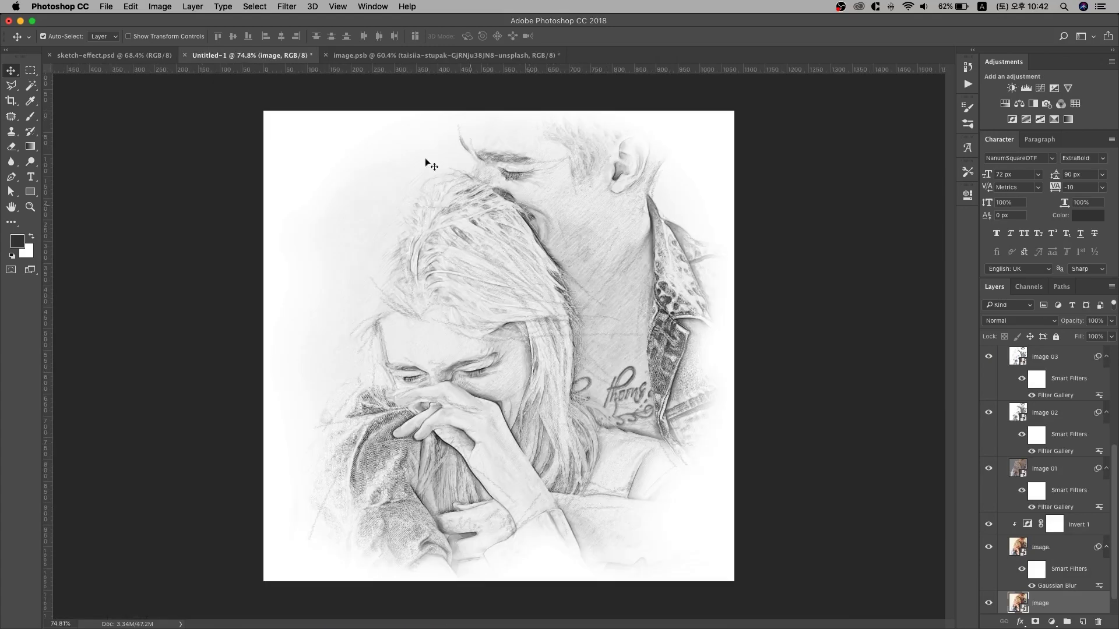
left_click(434, 56)
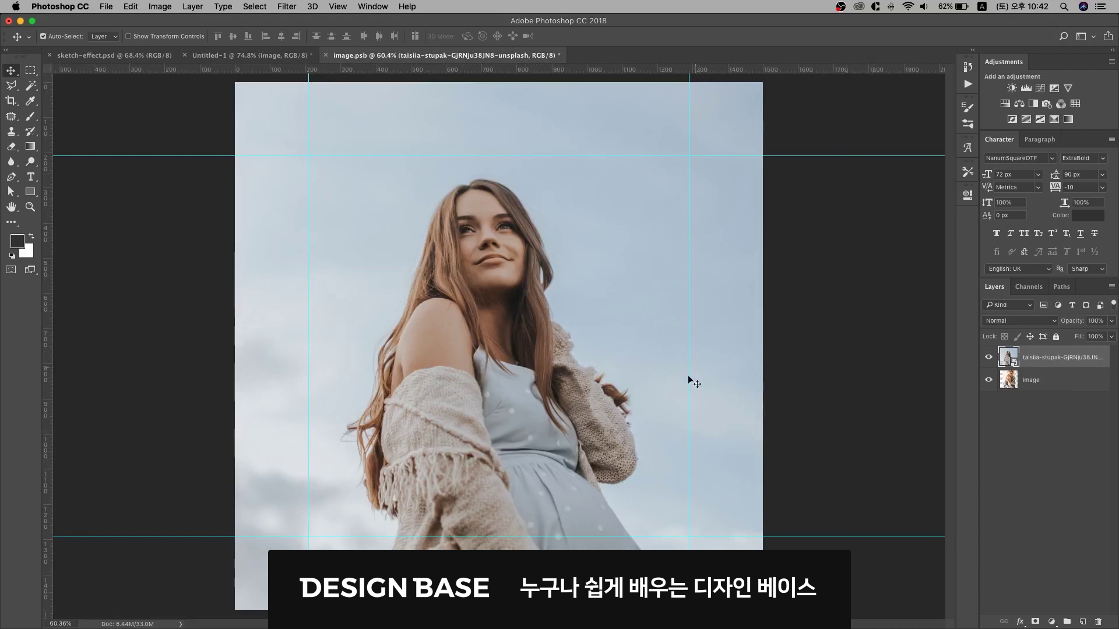
key("super+s")
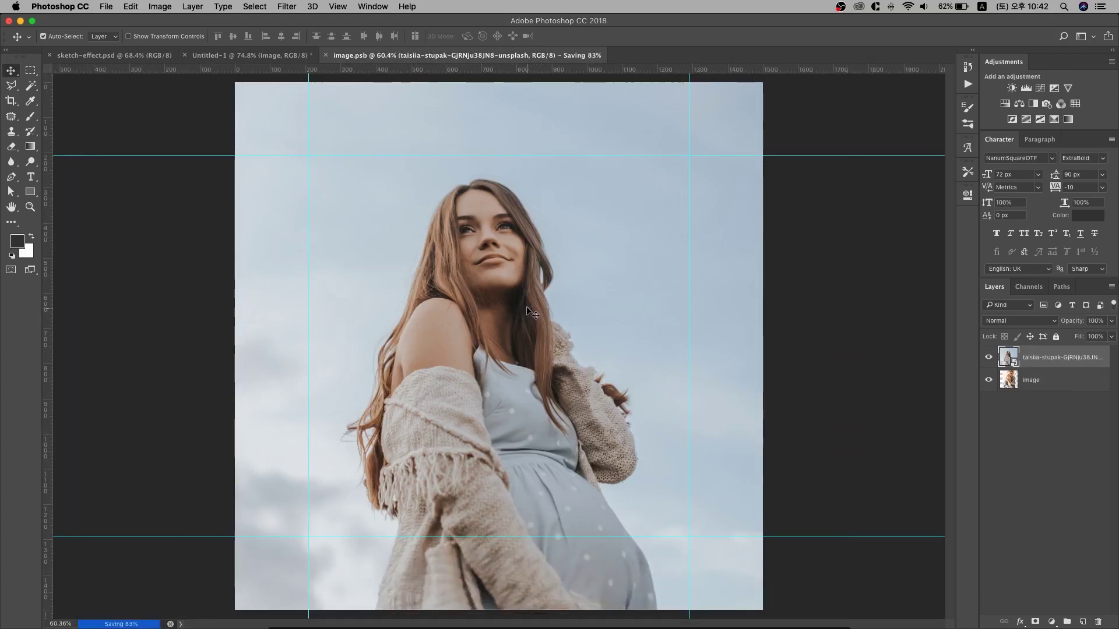
Return to the Untitled-1 document, hide the old hand-drawn strokes of Layer 1, and add a new empty layer directly above it.
left_click(254, 59)
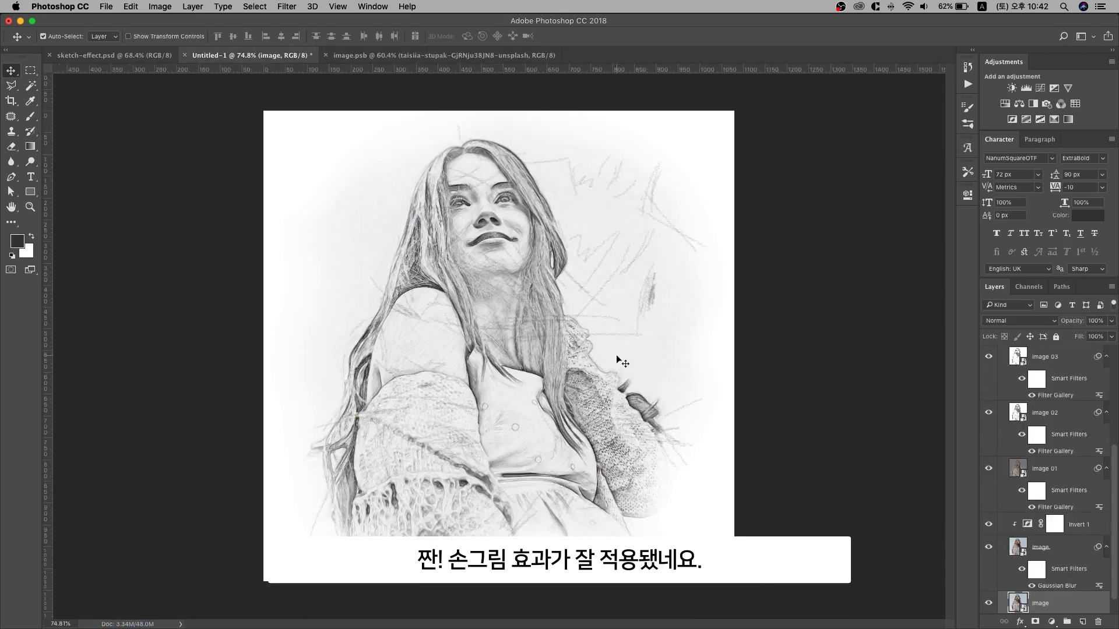
scroll(1073, 492, "up", 5)
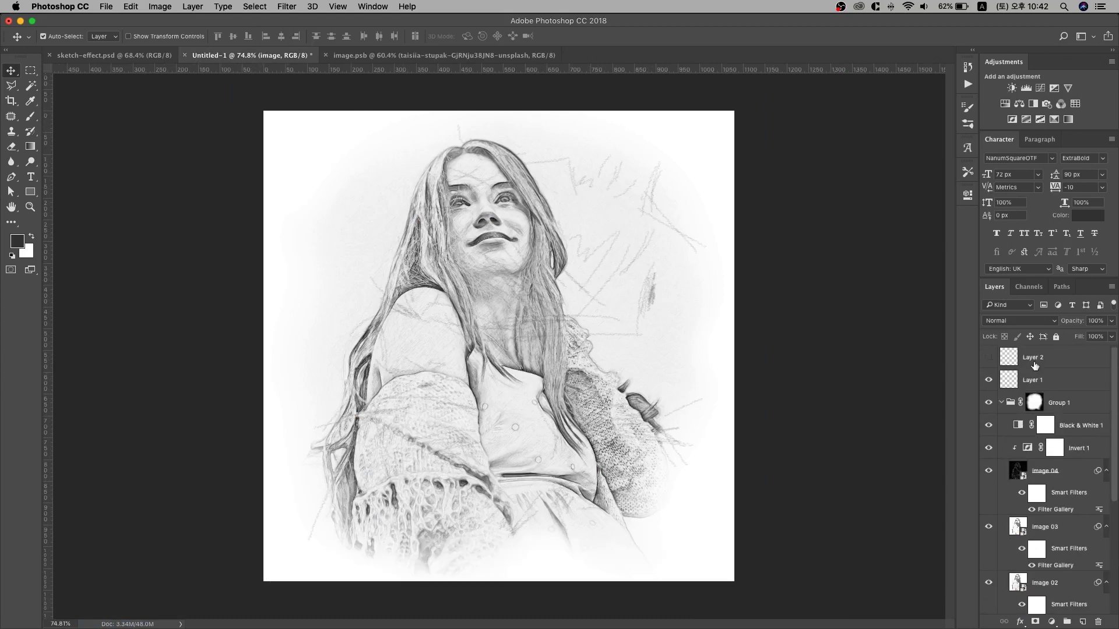
left_click(1040, 380)
left_click(989, 382)
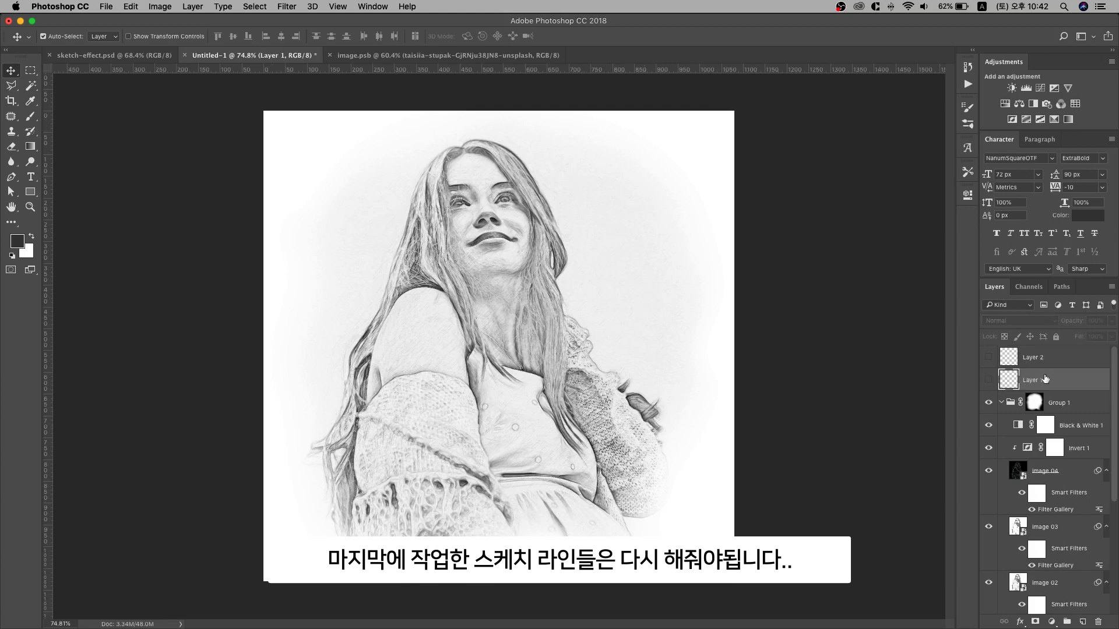
left_click(1082, 623)
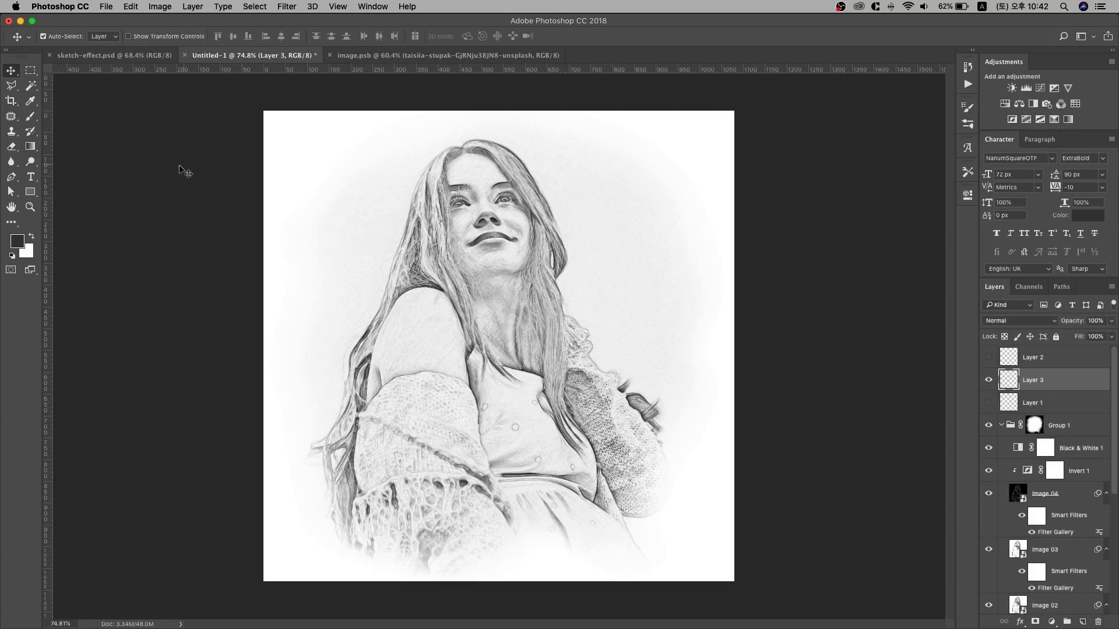
Draw loose sketch lines on Layer 3 with the Brush at 50% opacity around the hair, shoulder, knit sleeves and dress, undoing the last stroke.
left_click(30, 116)
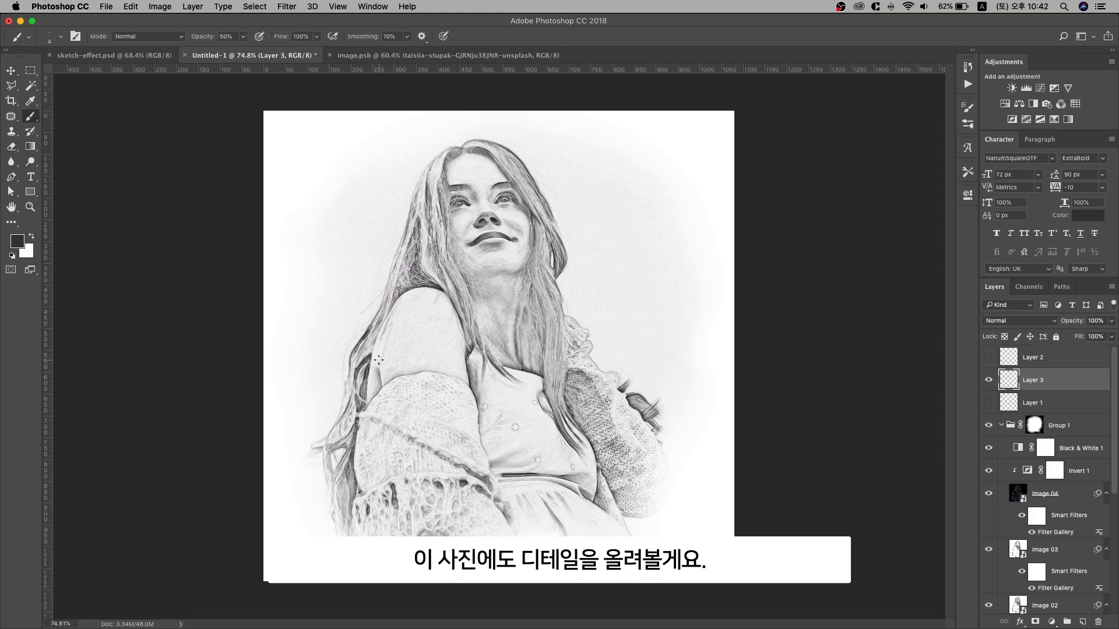
mouse_move(454, 382)
left_mouse_down()
mouse_move(466, 438)
mouse_move(479, 437)
left_mouse_up()
left_click_drag(486, 319, 575, 536)
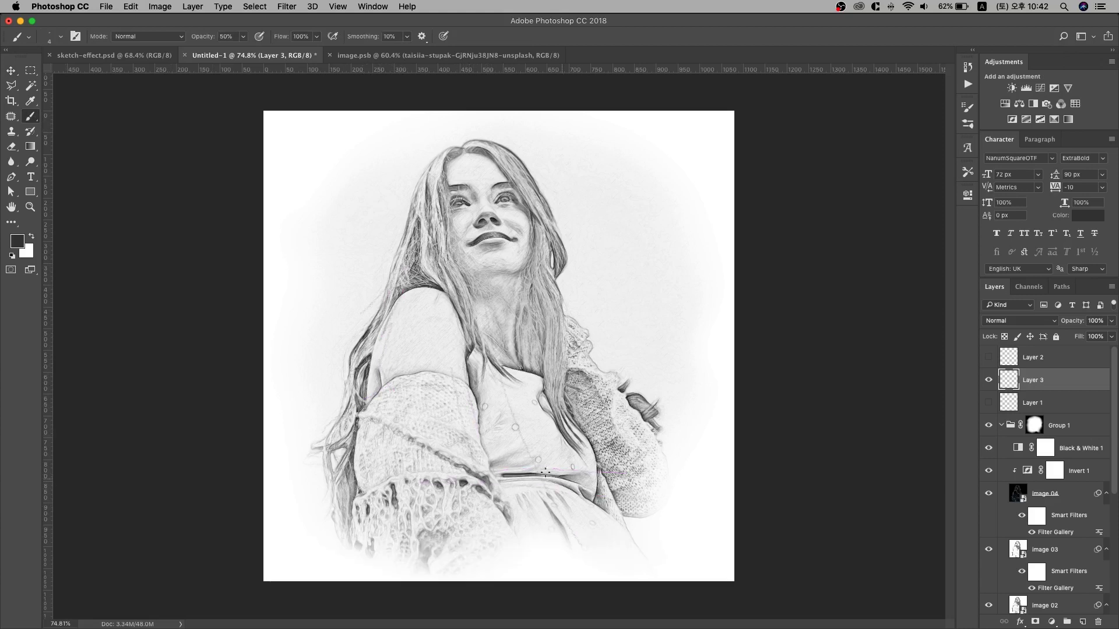
left_click_drag(631, 530, 637, 549)
mouse_move(620, 512)
left_mouse_down()
mouse_move(663, 487)
mouse_move(660, 451)
left_mouse_up()
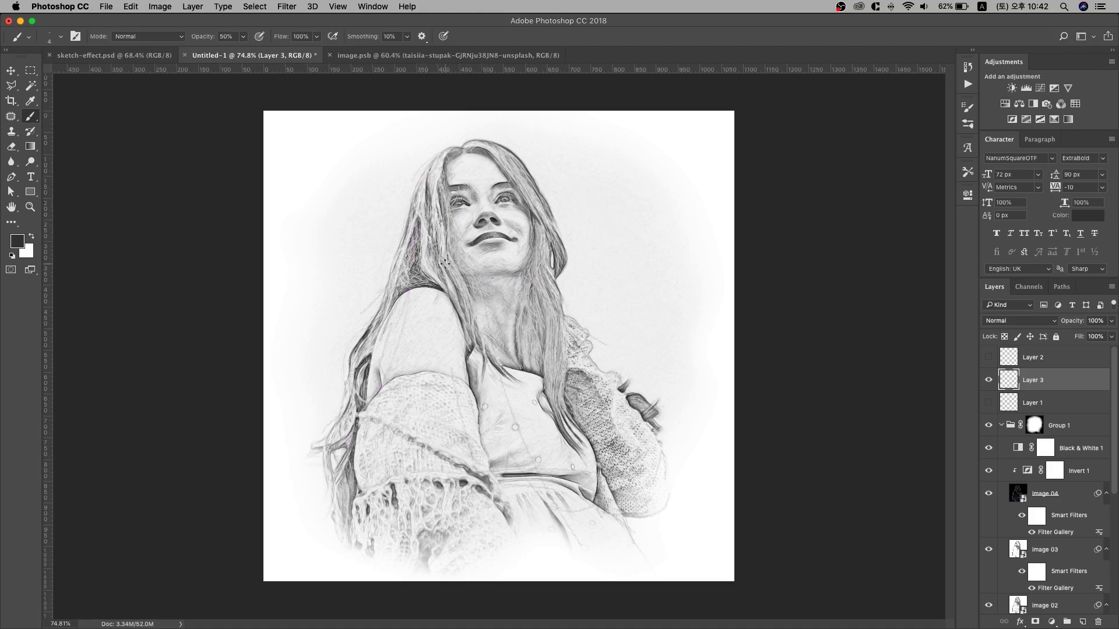
left_click_drag(400, 407, 371, 460)
mouse_move(323, 422)
left_mouse_down()
mouse_move(309, 448)
mouse_move(317, 494)
left_mouse_up()
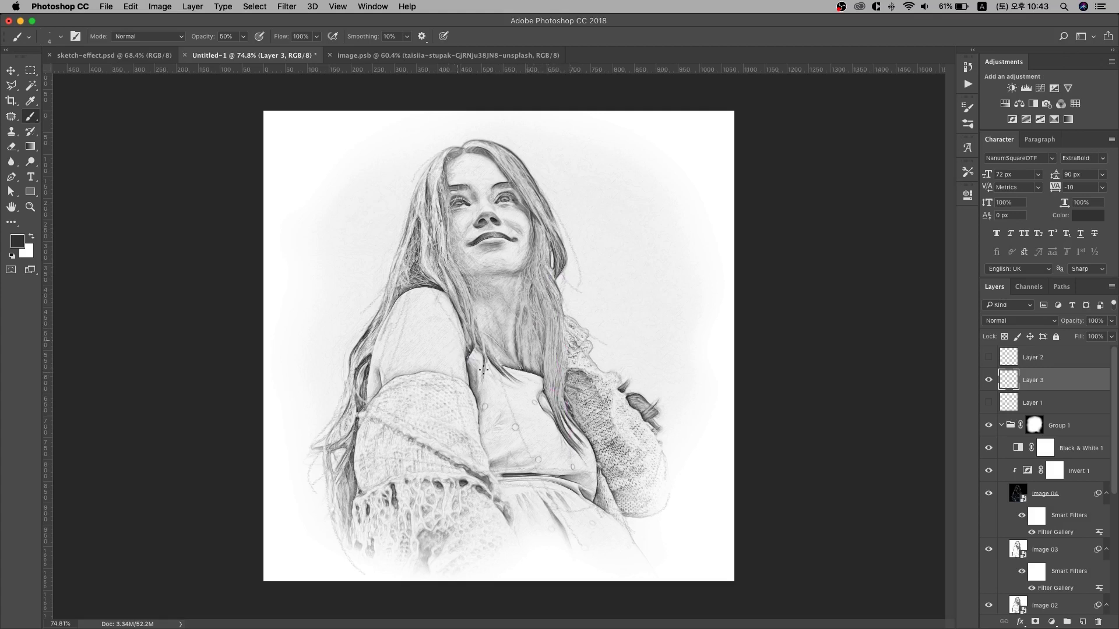
mouse_move(598, 470)
left_mouse_down()
mouse_move(505, 457)
mouse_move(489, 441)
left_mouse_up()
left_click_drag(623, 529, 613, 509)
left_click_drag(511, 544, 517, 551)
key("super+z")
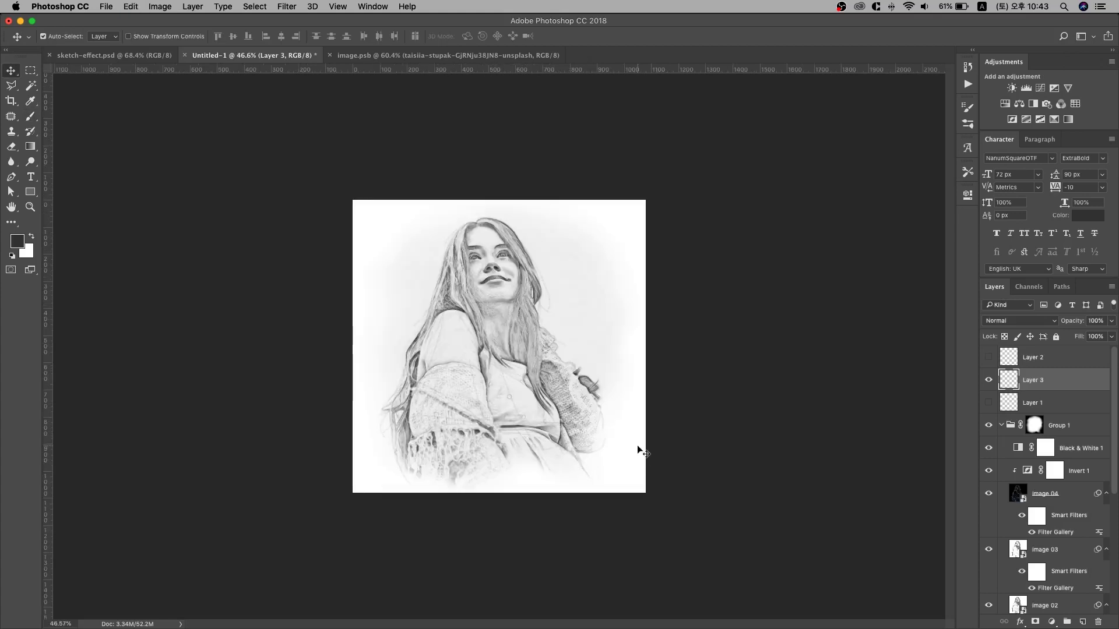
Fill the Background layer with the off-white sampled from the sketch's backdrop beside the woman's head, and deselect the layer.
scroll(613, 242, "up", 5)
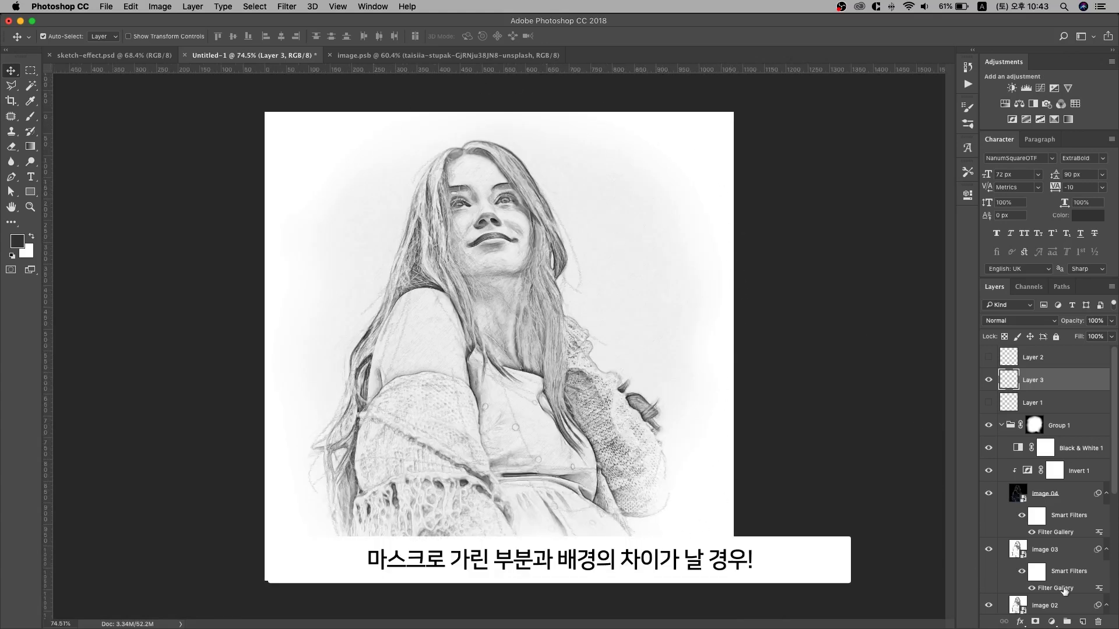
scroll(1060, 585, "down", 5)
left_click(1029, 609)
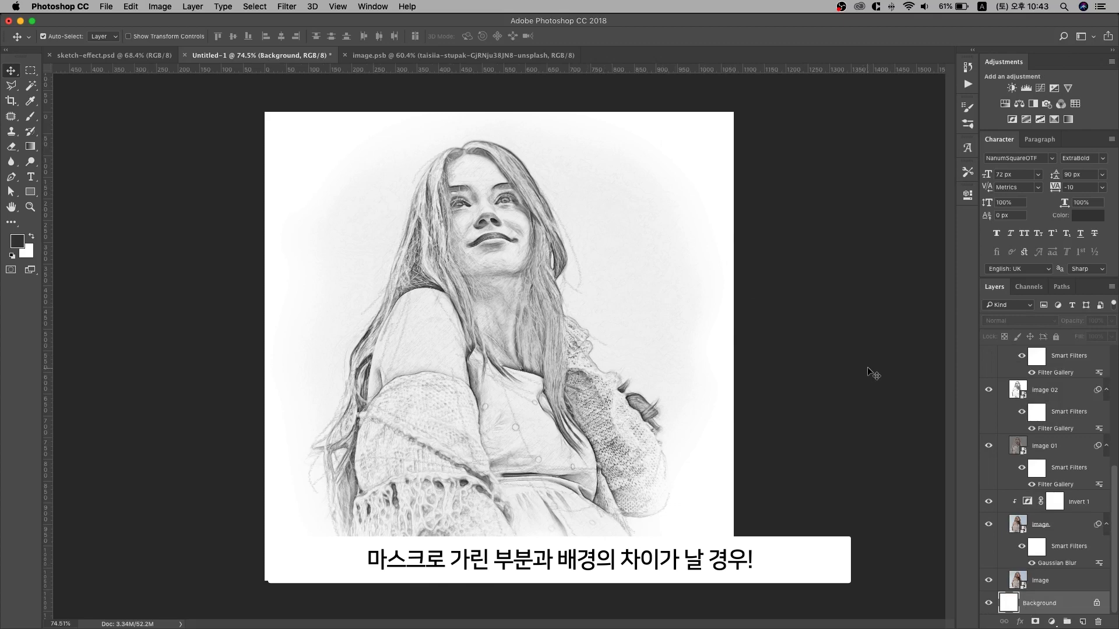
key("i")
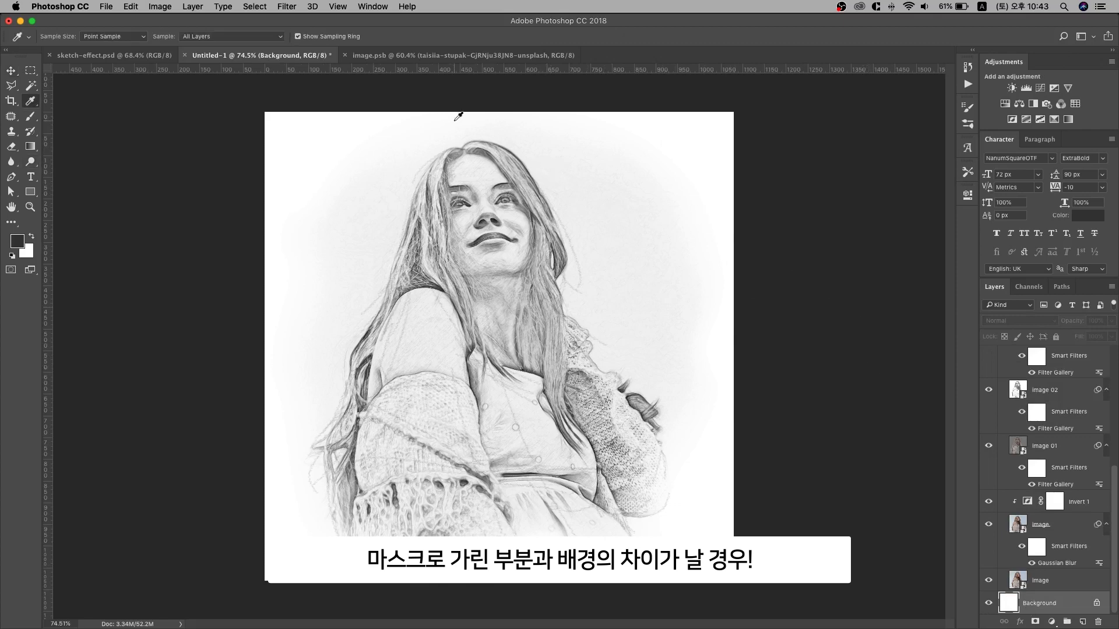
scroll(449, 126, "up", 5)
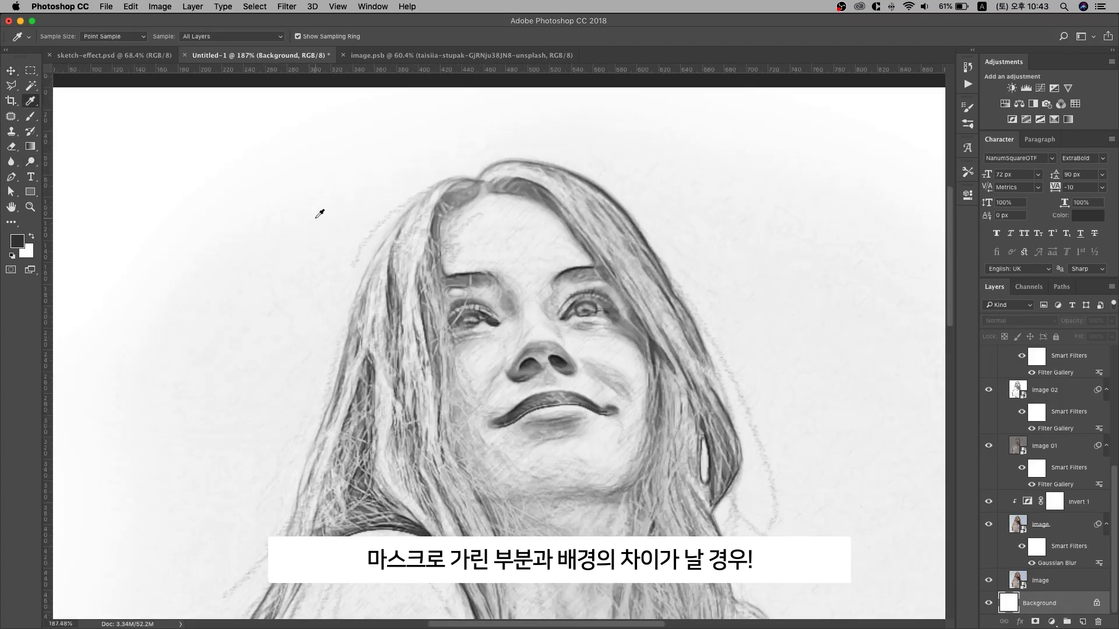
left_click(319, 214)
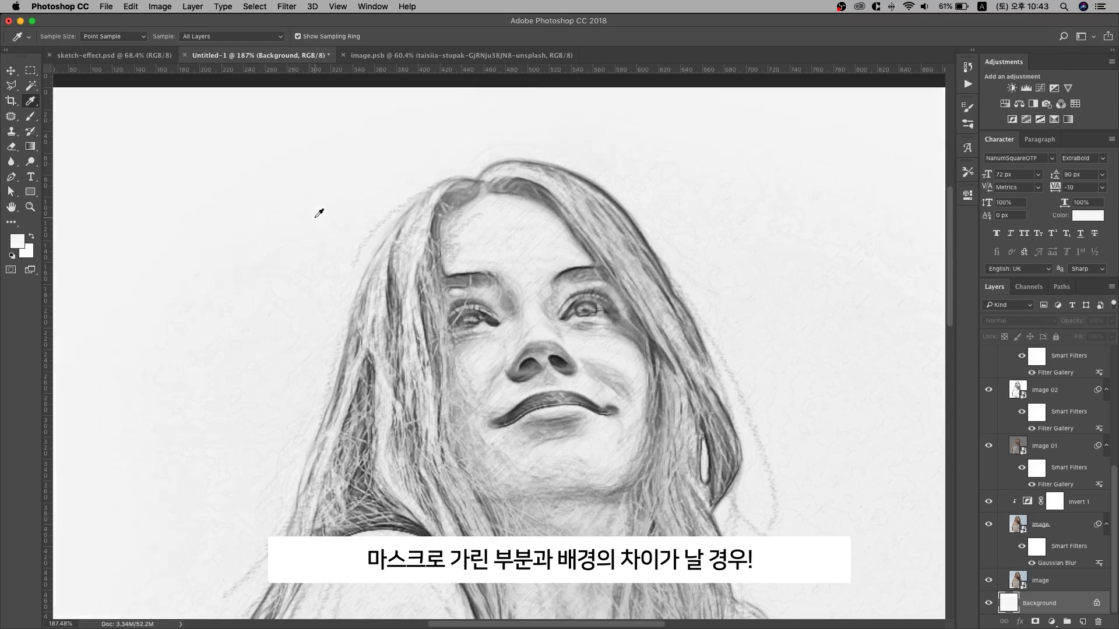
scroll(319, 214, "down", 5)
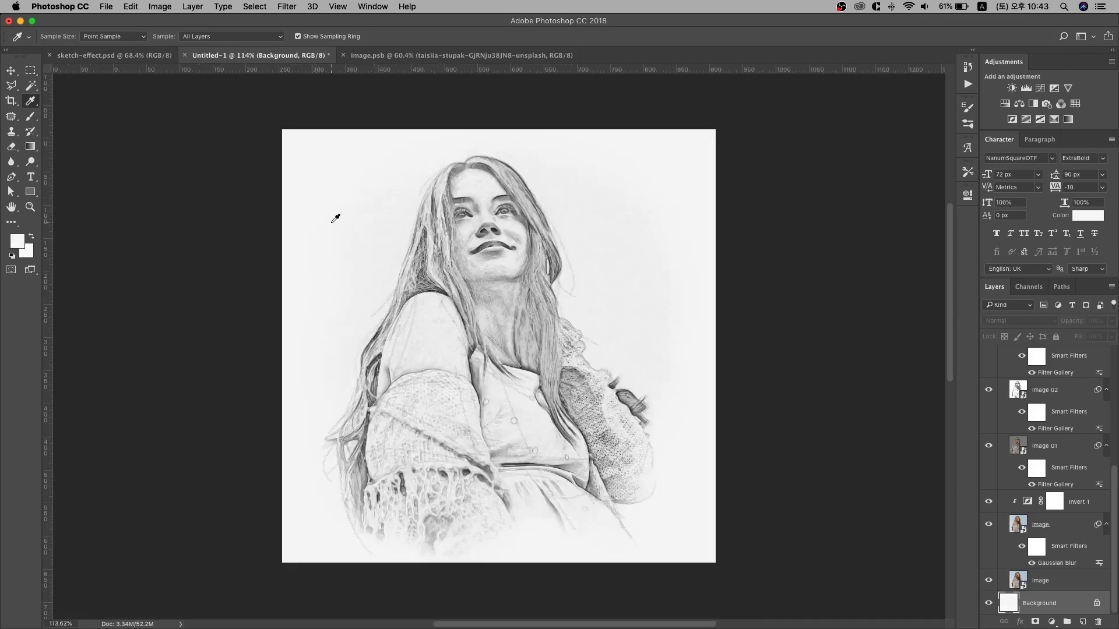
key("v")
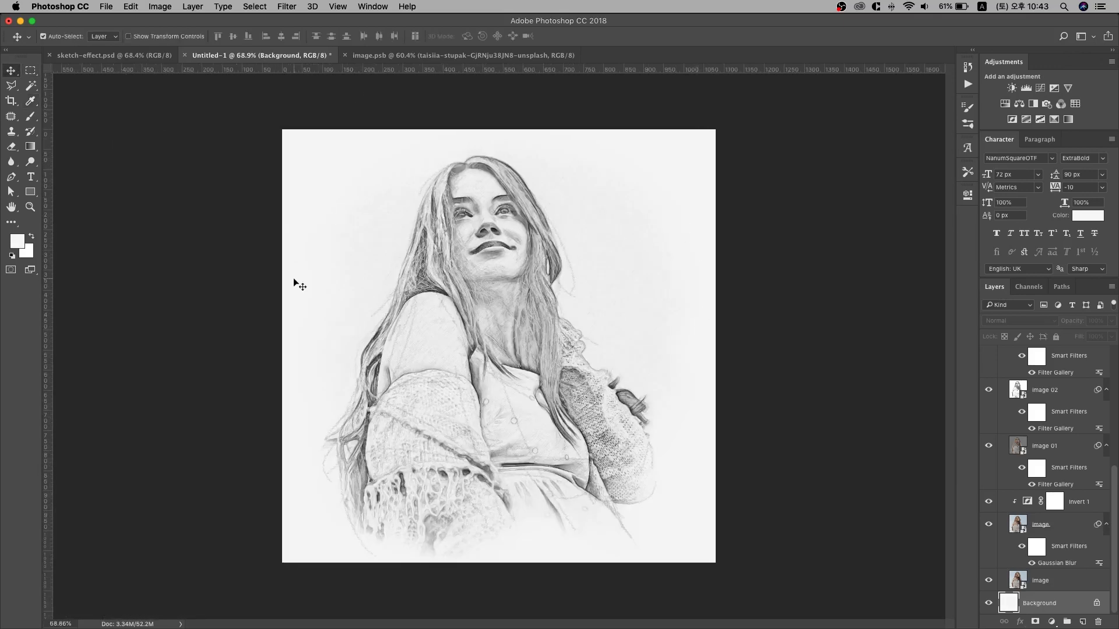
left_click(295, 282)
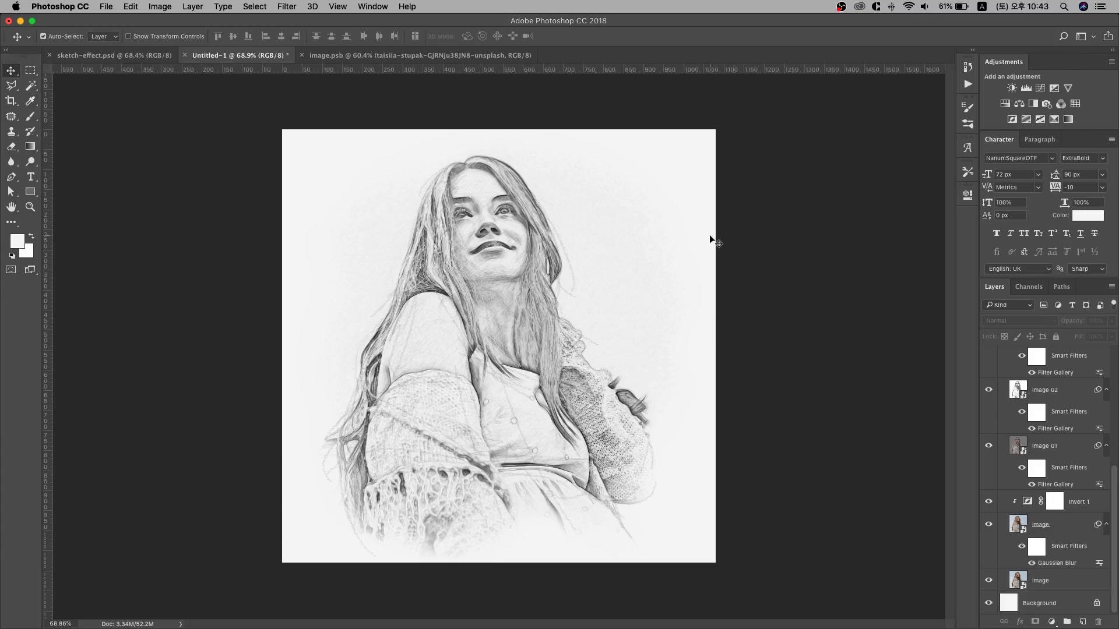